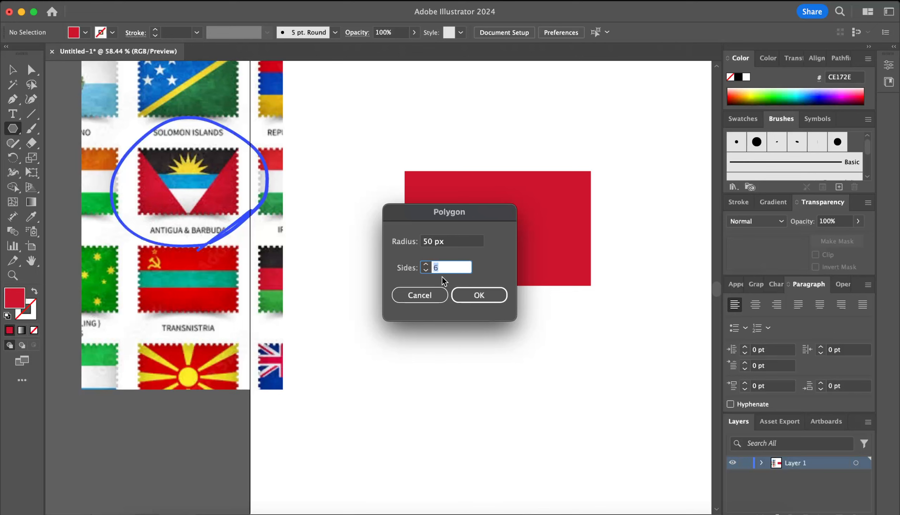
Step: Create a three-sided polygon with a 50 px radius, flip it to point downward, and place it on the red rectangle
{"action": "left_click", "coordinate": [489, 294]}
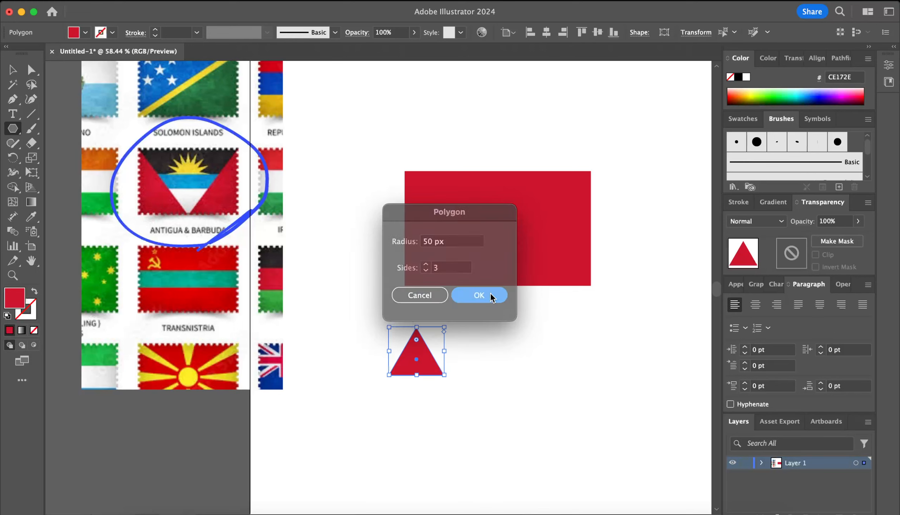
{"action": "left_click_drag", "start_coordinate": [447, 328], "coordinate": [326, 445]}
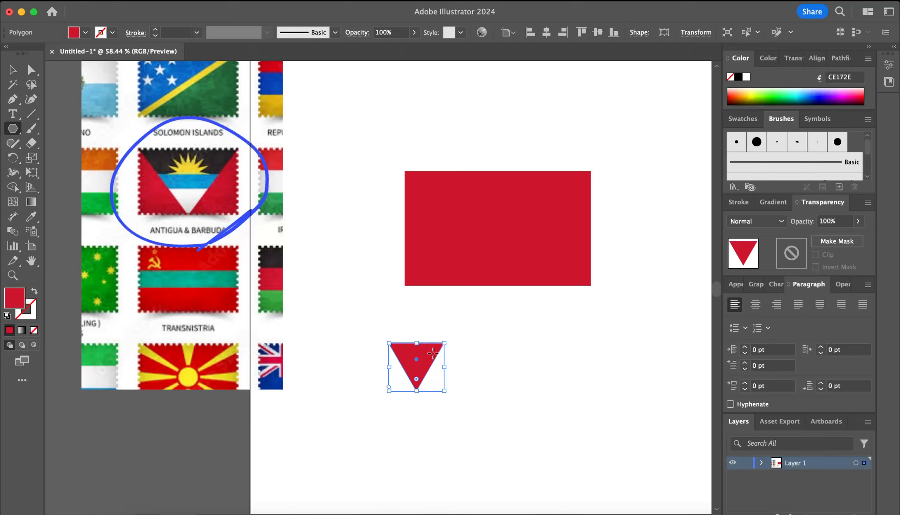
{"action": "key", "text": "v"}
{"action": "left_click_drag", "start_coordinate": [433, 354], "coordinate": [491, 199]}
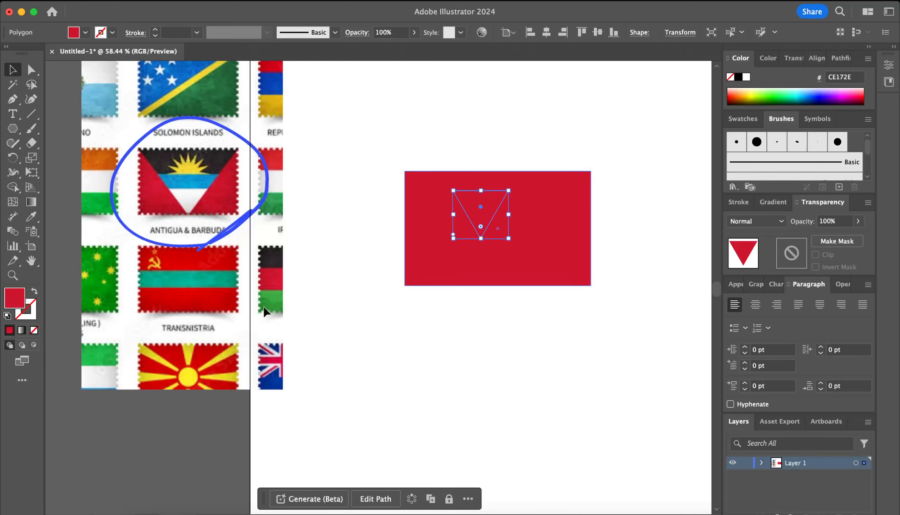
Step: Fill the triangle with dark brown 442D31 and align it to the upper-left corner of the red rectangle
{"action": "double_click", "coordinate": [14, 303]}
{"action": "left_click", "coordinate": [531, 445]}
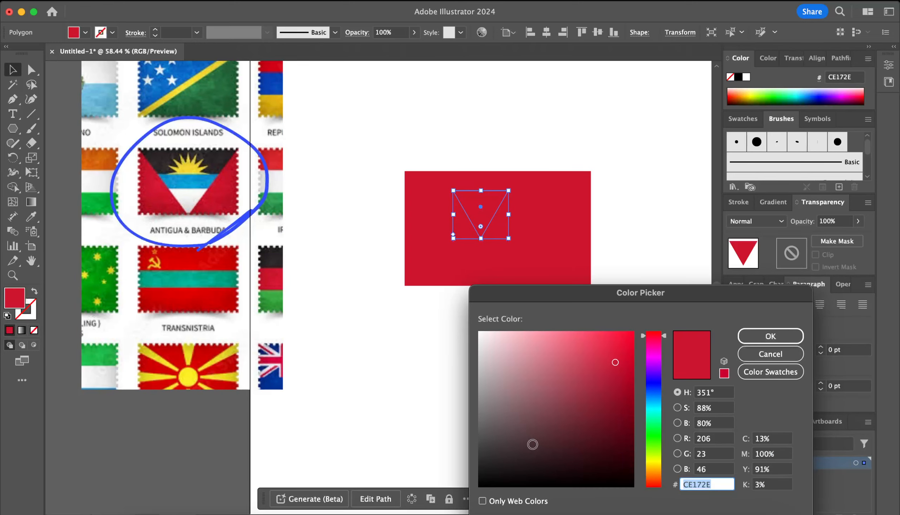
{"action": "left_click", "coordinate": [770, 336]}
{"action": "left_click", "coordinate": [645, 364]}
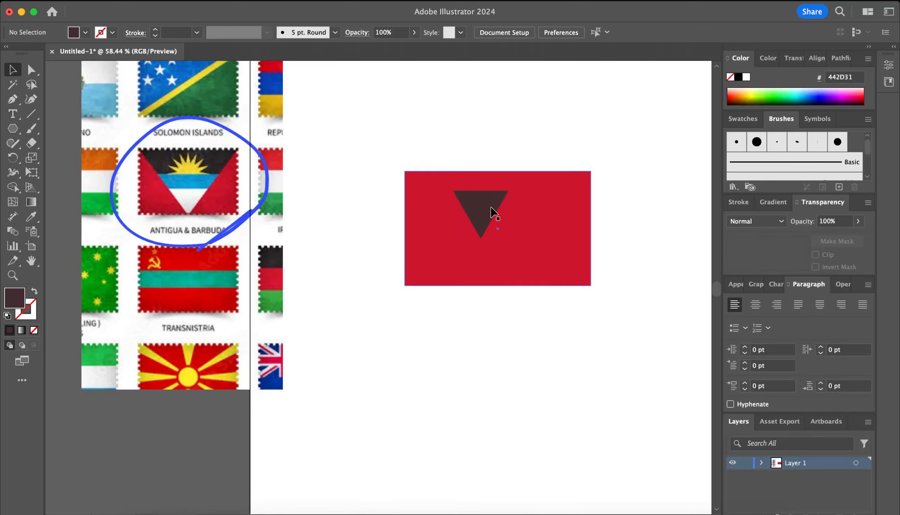
{"action": "left_click_drag", "start_coordinate": [491, 211], "coordinate": [527, 195]}
{"action": "key", "text": "super+z"}
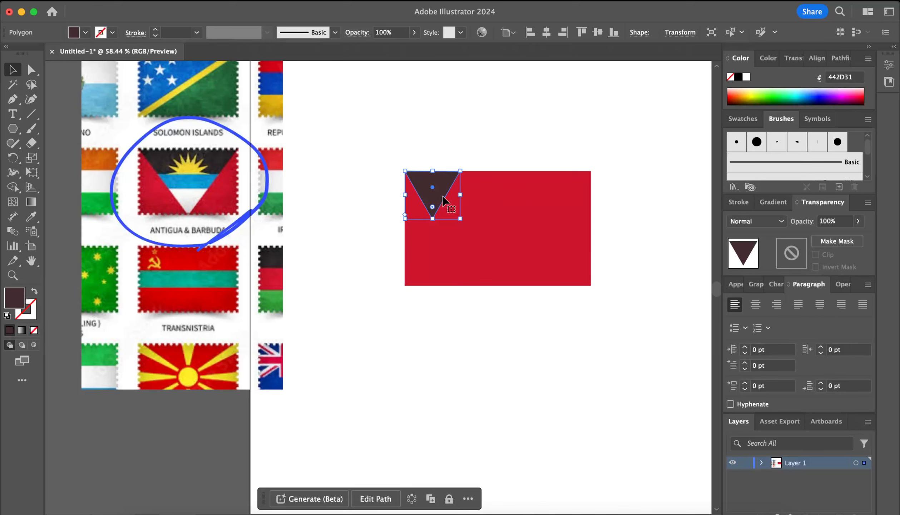
{"action": "left_click_drag", "start_coordinate": [462, 196], "coordinate": [591, 207]}
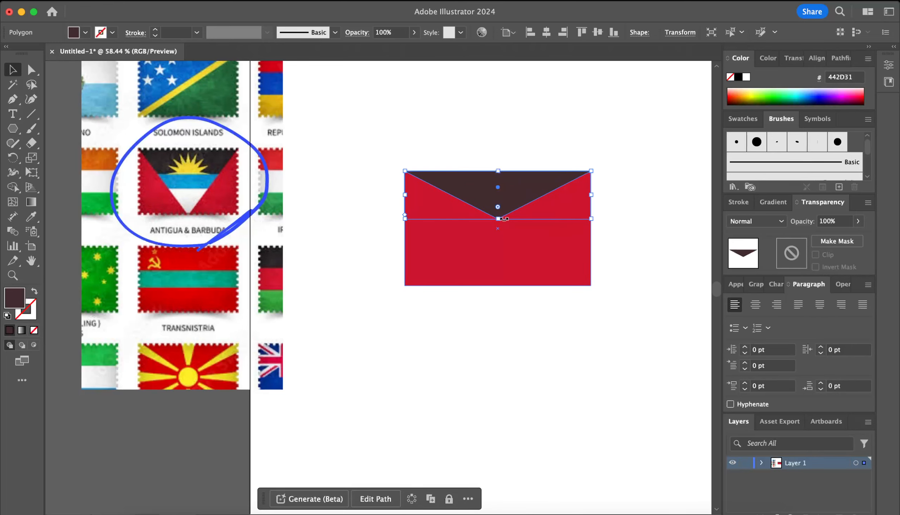
{"action": "left_click_drag", "start_coordinate": [497, 219], "coordinate": [501, 285]}
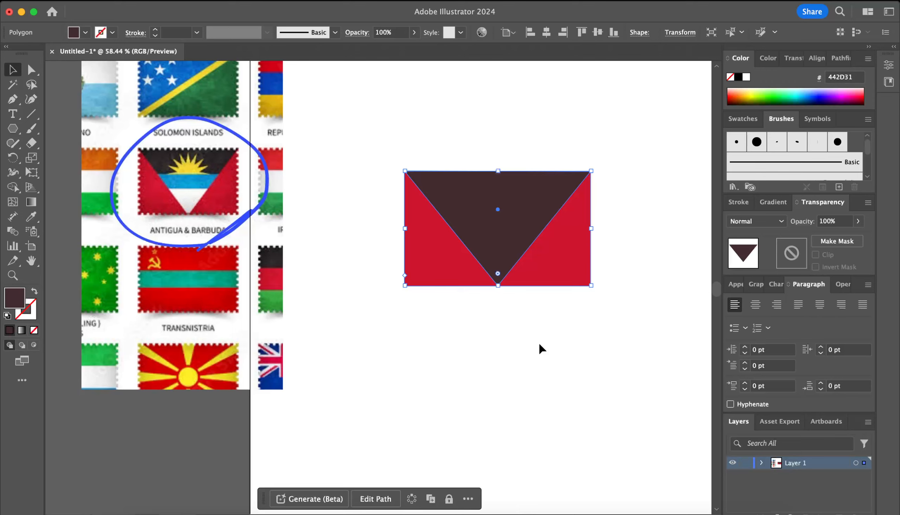
{"action": "key", "text": "super+z"}
{"action": "key", "text": "super+z"}
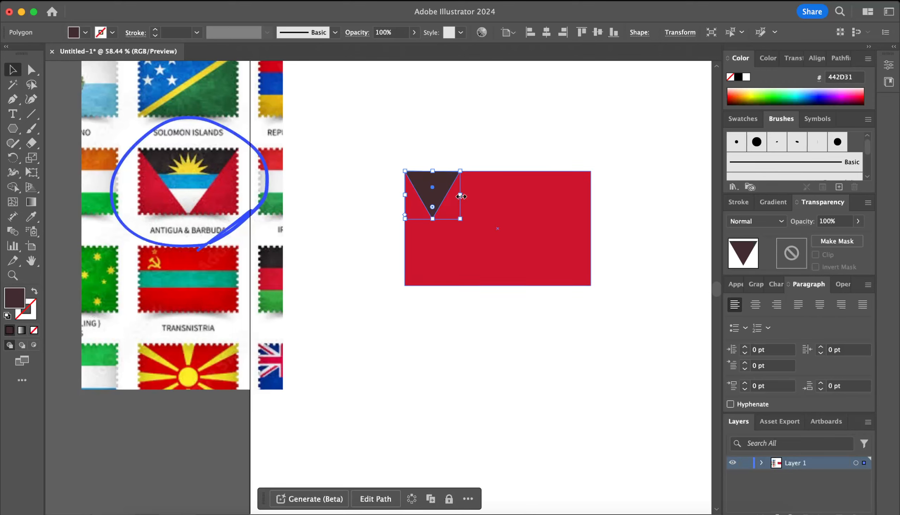
{"action": "left_click_drag", "start_coordinate": [460, 194], "coordinate": [571, 209]}
{"action": "key", "text": "super+z"}
Step: Stretch the dark triangle to the full width and height of the red rectangle, with its tip on the lower edge
{"action": "left_click_drag", "start_coordinate": [464, 195], "coordinate": [591, 205]}
{"action": "left_click_drag", "start_coordinate": [499, 218], "coordinate": [505, 288]}
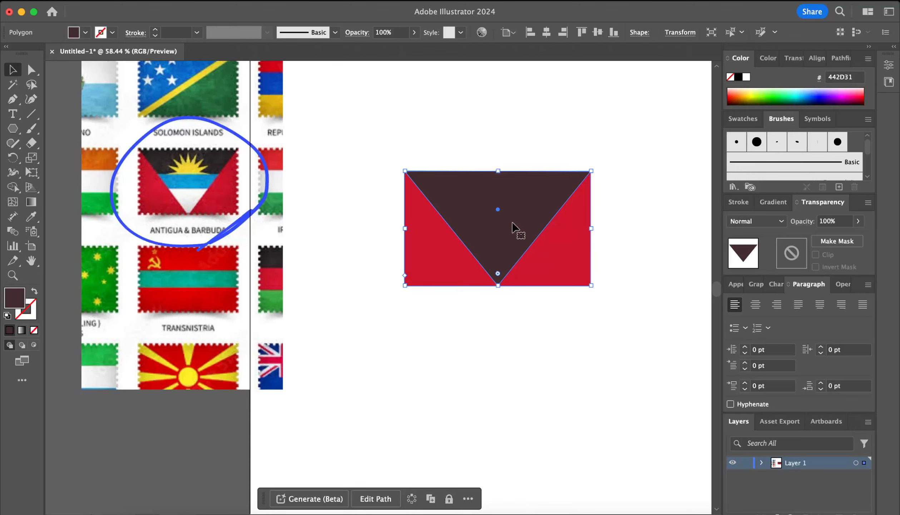
{"action": "left_click", "coordinate": [508, 197]}
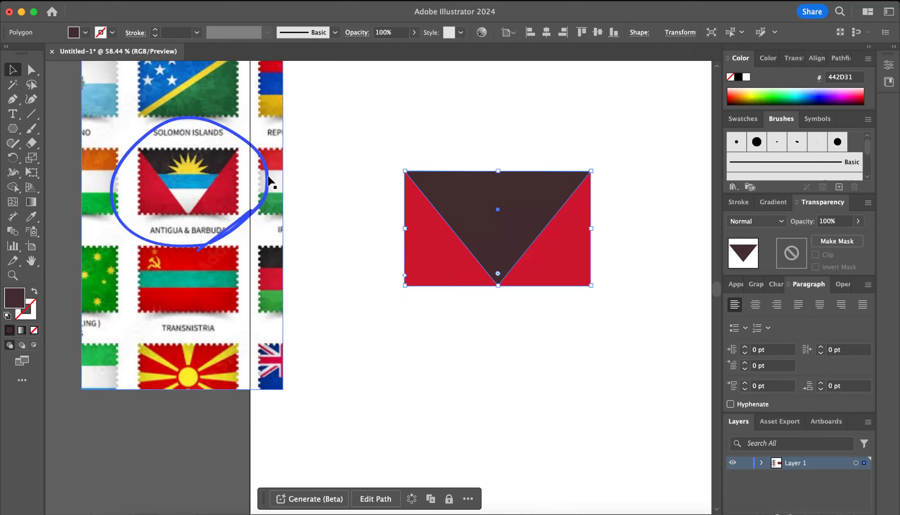
Step: Duplicate the dark triangle in place and fill the copy with cyan 00F9FF
{"action": "double_click", "coordinate": [14, 297]}
{"action": "left_click", "coordinate": [658, 408]}
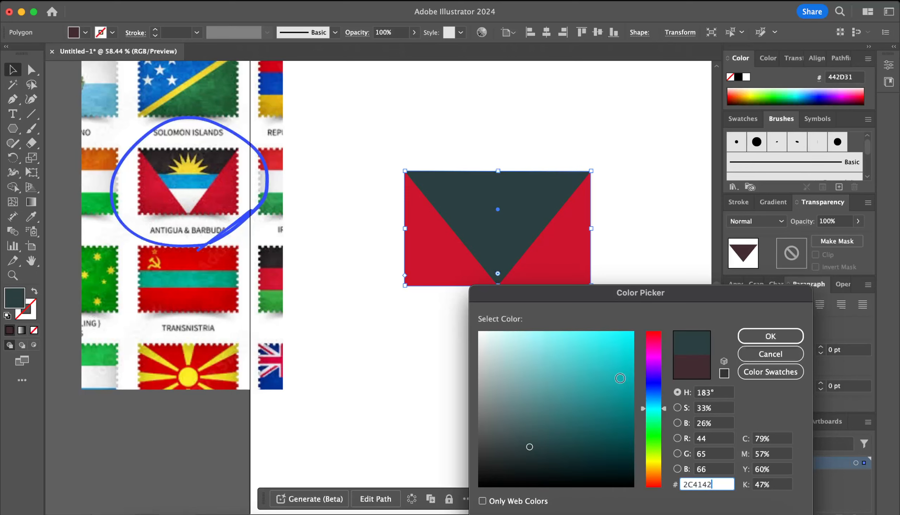
{"action": "mouse_move", "coordinate": [620, 378]}
{"action": "left_mouse_down"}
{"action": "mouse_move", "coordinate": [632, 336]}
{"action": "mouse_move", "coordinate": [646, 323]}
{"action": "left_mouse_up"}
{"action": "left_click", "coordinate": [770, 336]}
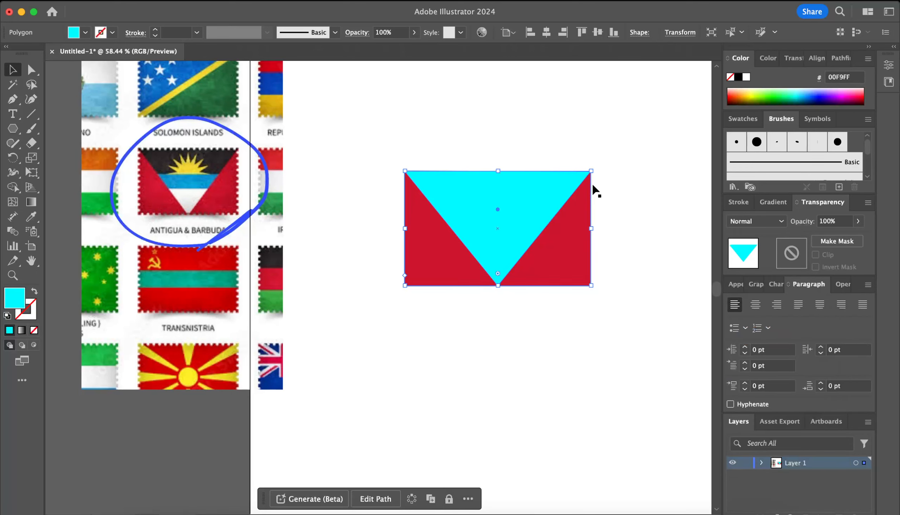
Step: Lower the cyan triangle's upper edge and move its two upper anchor points inward onto the dark triangle's sides
{"action": "left_click_drag", "start_coordinate": [499, 171], "coordinate": [500, 216]}
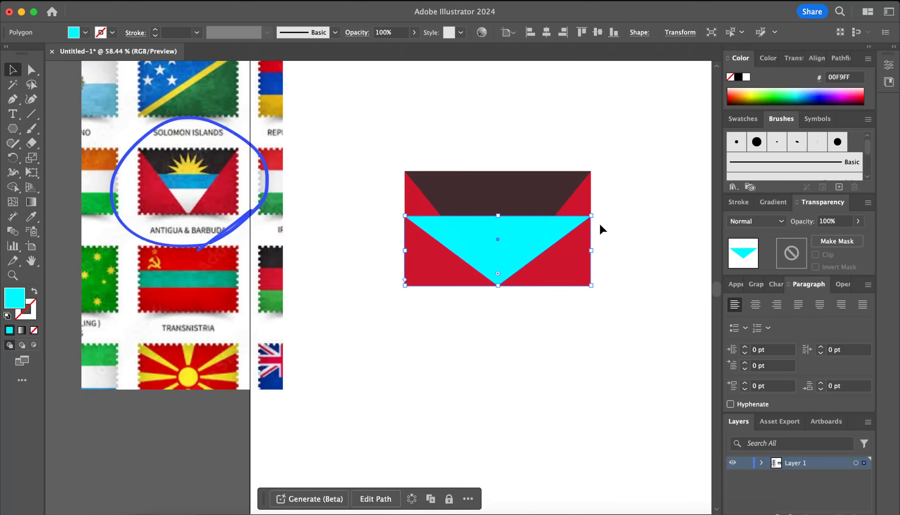
{"action": "key", "text": "a"}
{"action": "left_click", "coordinate": [591, 216]}
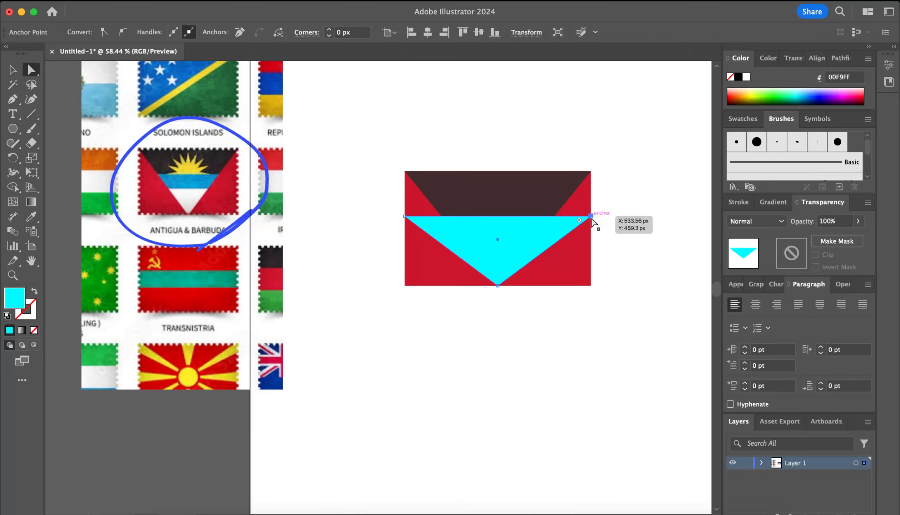
{"action": "left_click_drag", "start_coordinate": [591, 218], "coordinate": [554, 215]}
{"action": "left_click", "coordinate": [405, 216]}
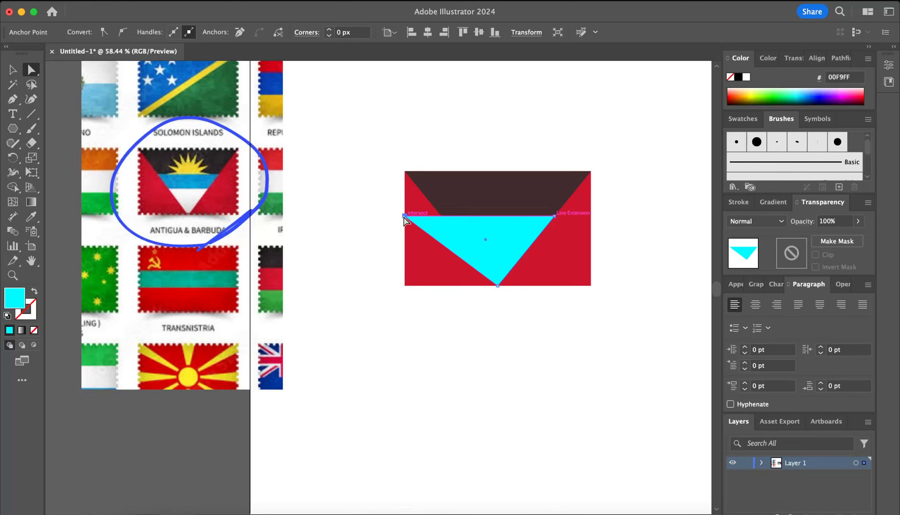
{"action": "left_click_drag", "start_coordinate": [405, 218], "coordinate": [441, 217]}
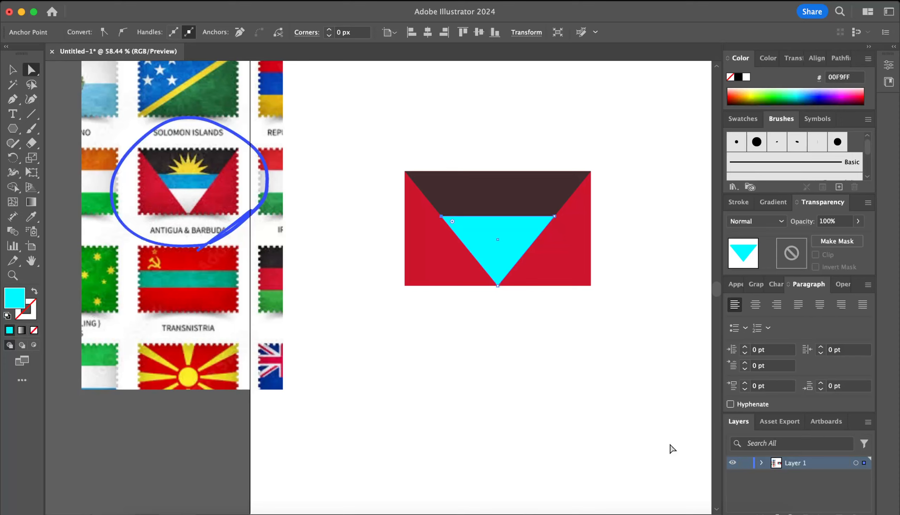
Step: Paste a copy of the cyan triangle in front in the same place and fill it with white FFFFFF
{"action": "key", "text": "super+c"}
{"action": "key", "text": "super+f"}
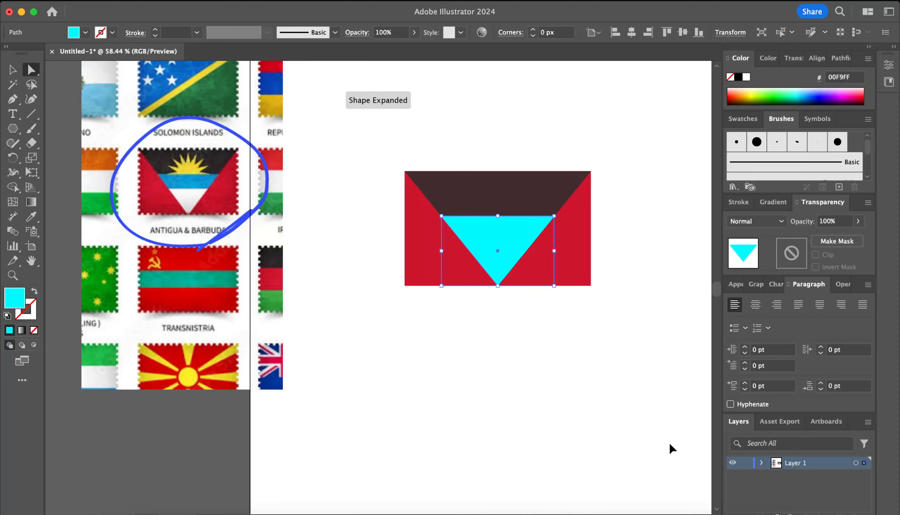
{"action": "double_click", "coordinate": [23, 304]}
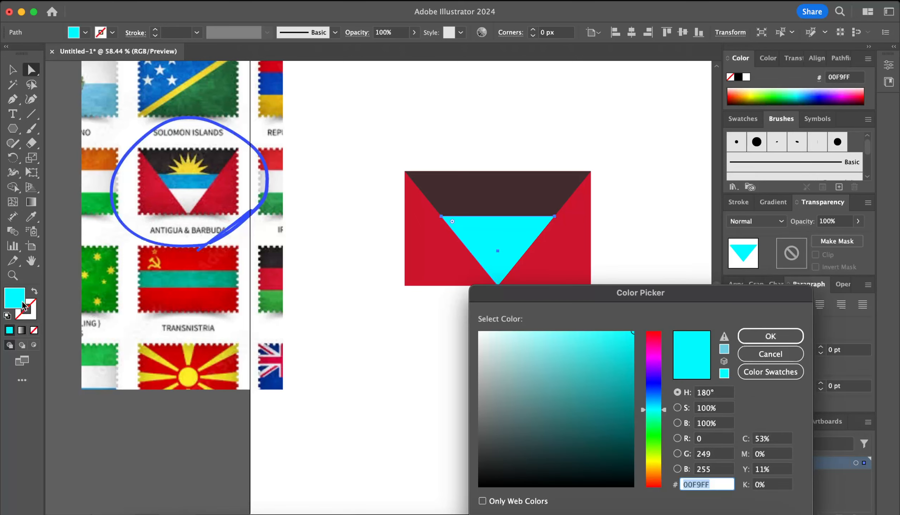
{"action": "type", "text": "ffffff"}
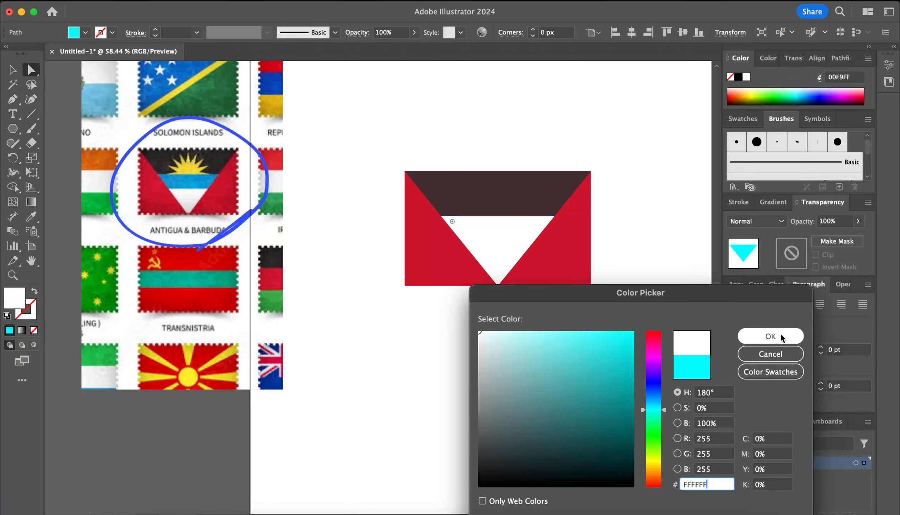
{"action": "left_click", "coordinate": [770, 336]}
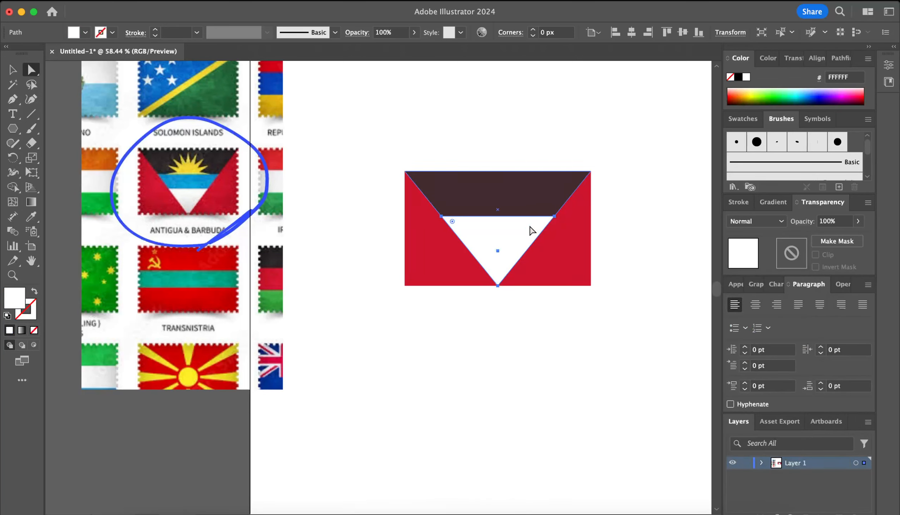
Step: Lower the white triangle's upper edge to expose a cyan band and move its upper anchor points inward onto the cyan triangle's sides
{"action": "key", "text": "v"}
{"action": "left_click_drag", "start_coordinate": [500, 216], "coordinate": [499, 242]}
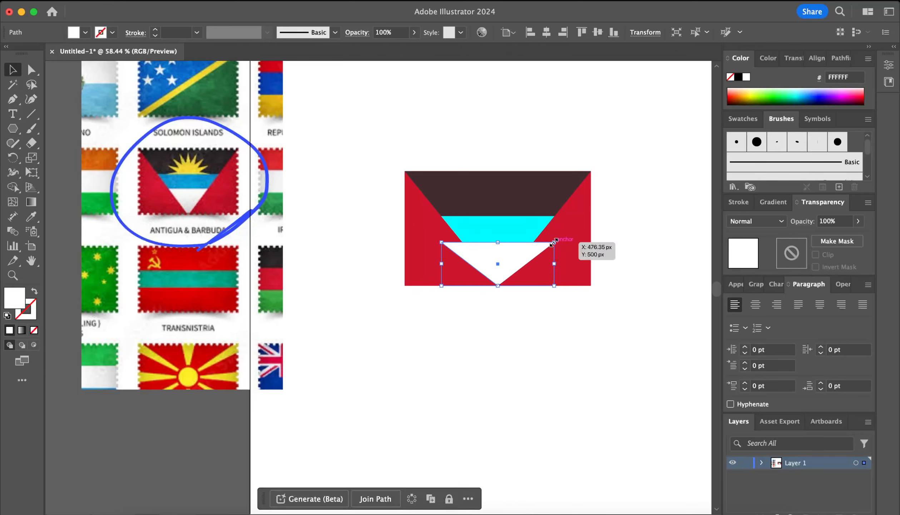
{"action": "key", "text": "a"}
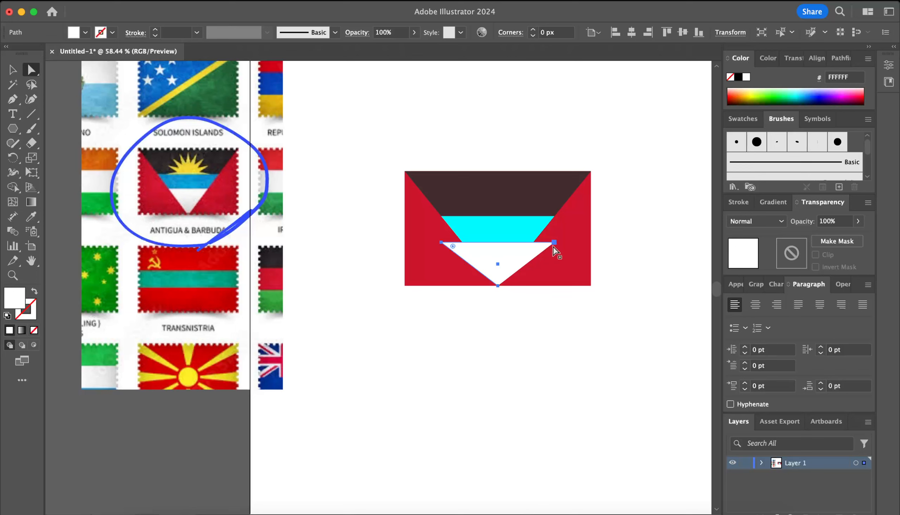
{"action": "left_click_drag", "start_coordinate": [554, 242], "coordinate": [533, 243]}
{"action": "left_click_drag", "start_coordinate": [443, 243], "coordinate": [465, 243]}
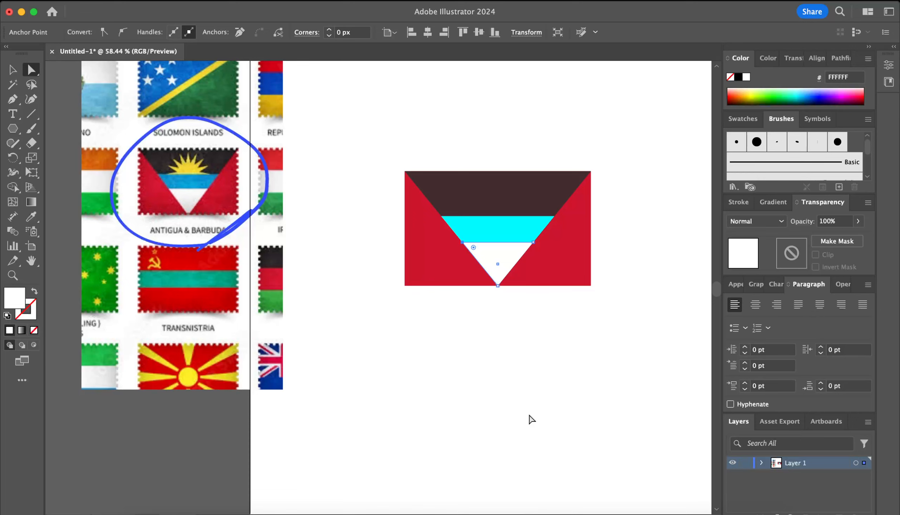
{"action": "left_click", "coordinate": [531, 419]}
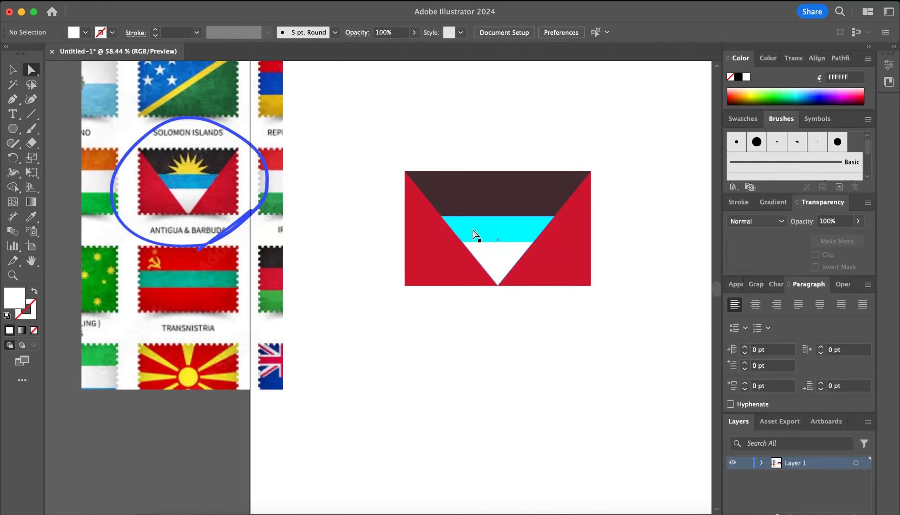
{"action": "left_click", "coordinate": [440, 270]}
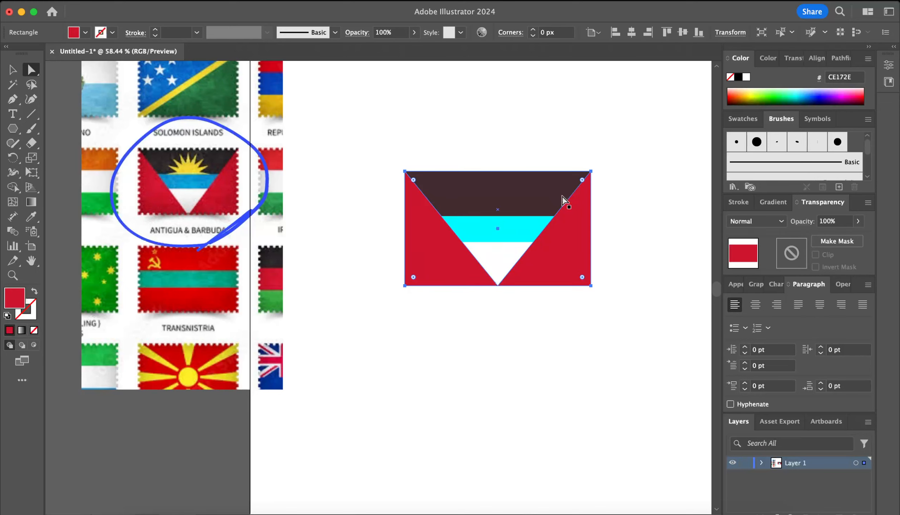
{"action": "left_click", "coordinate": [519, 231]}
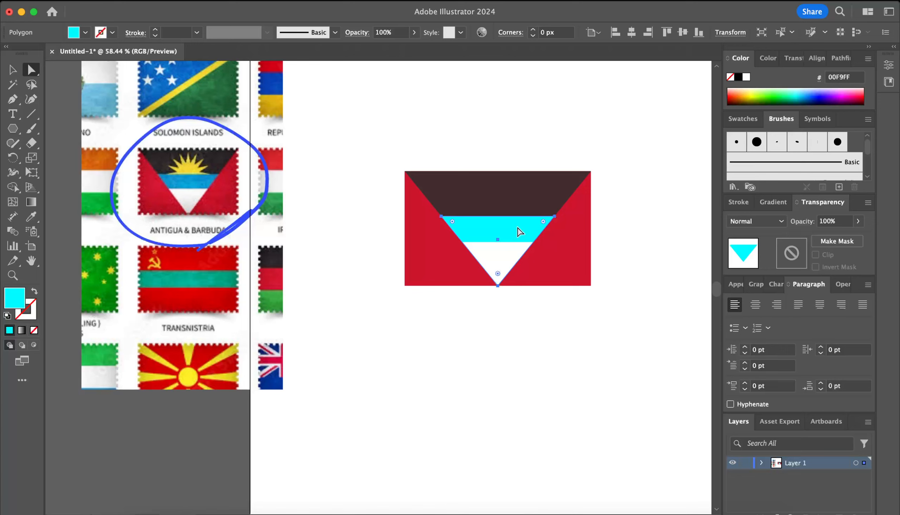
{"action": "left_click", "coordinate": [510, 362]}
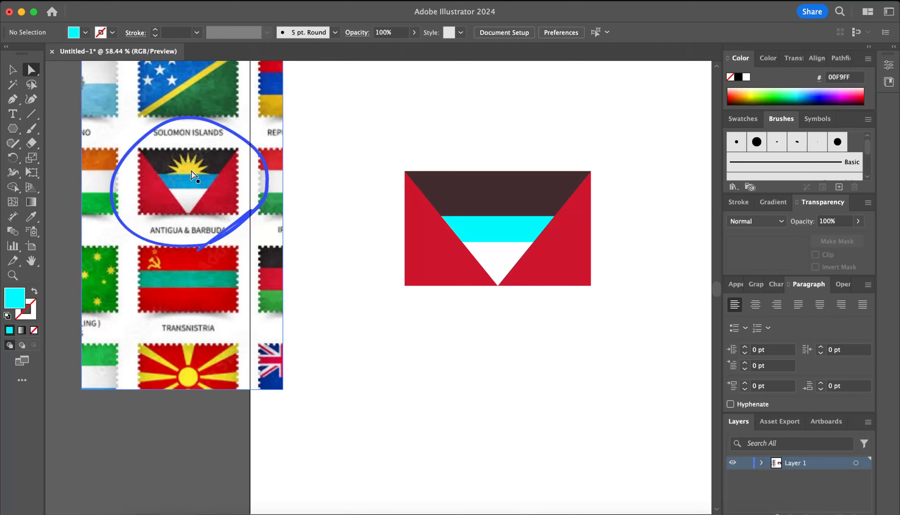
Step: Activate the Star tool
{"action": "left_click", "coordinate": [12, 127]}
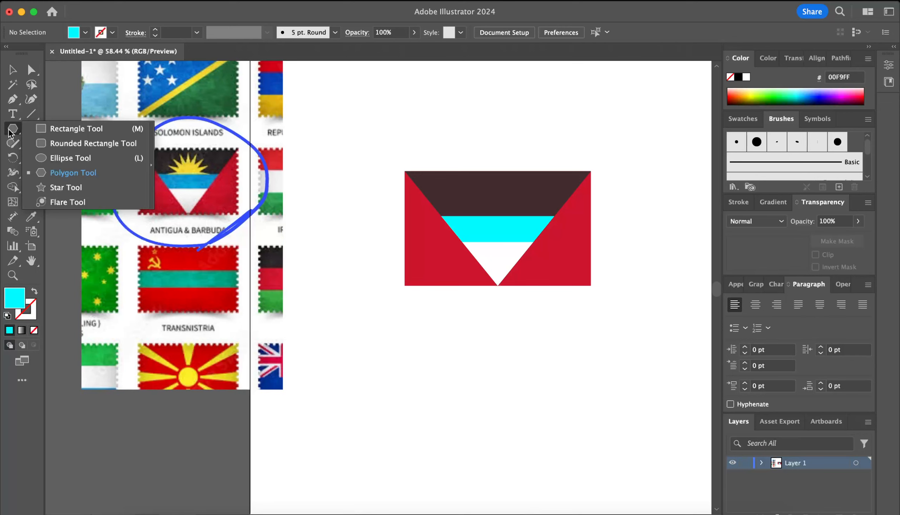
{"action": "left_click", "coordinate": [57, 183]}
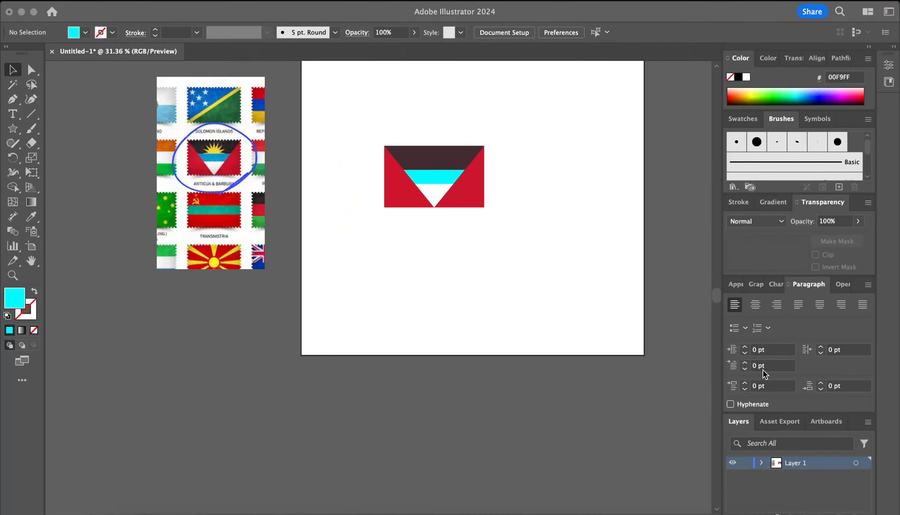
{"action": "left_click", "coordinate": [175, 162]}
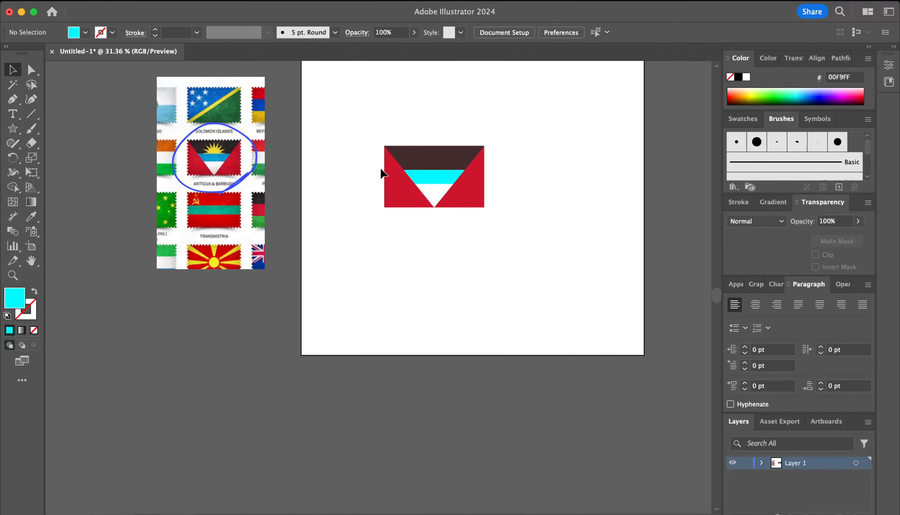
{"action": "scroll", "coordinate": [384, 168], "scroll_direction": "up", "scroll_amount": 6}
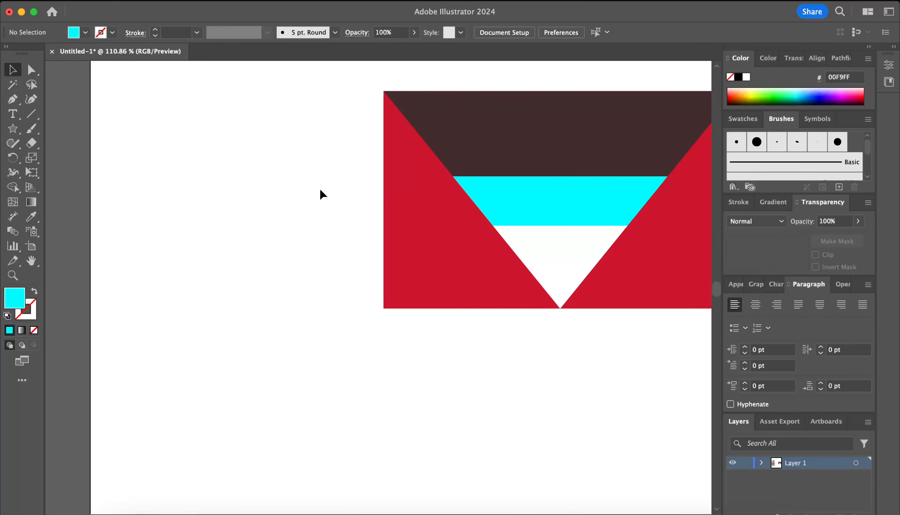
{"action": "scroll", "coordinate": [543, 196], "scroll_direction": "down", "scroll_amount": 3}
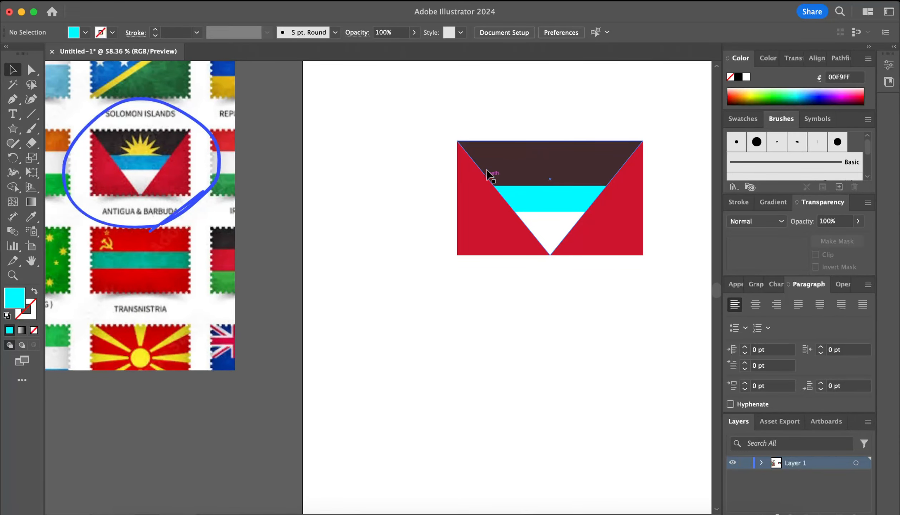
{"action": "left_click", "coordinate": [468, 211]}
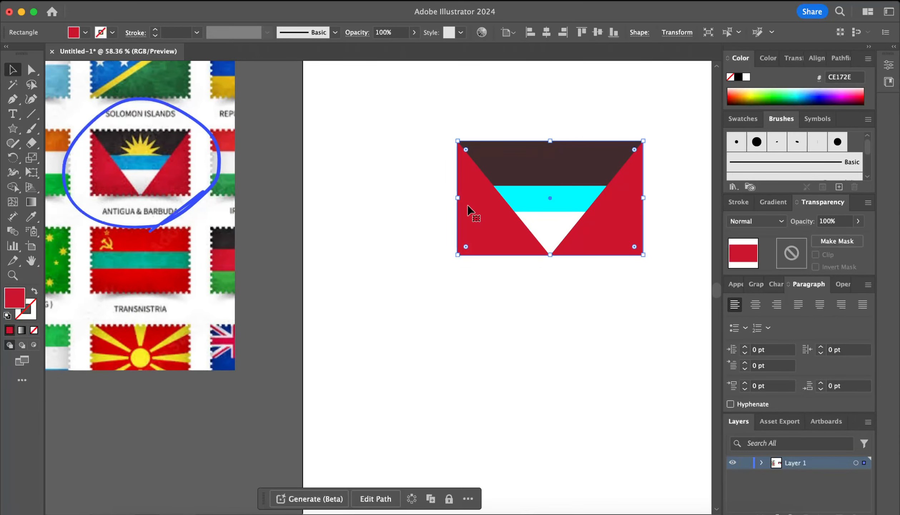
{"action": "left_click", "coordinate": [372, 249]}
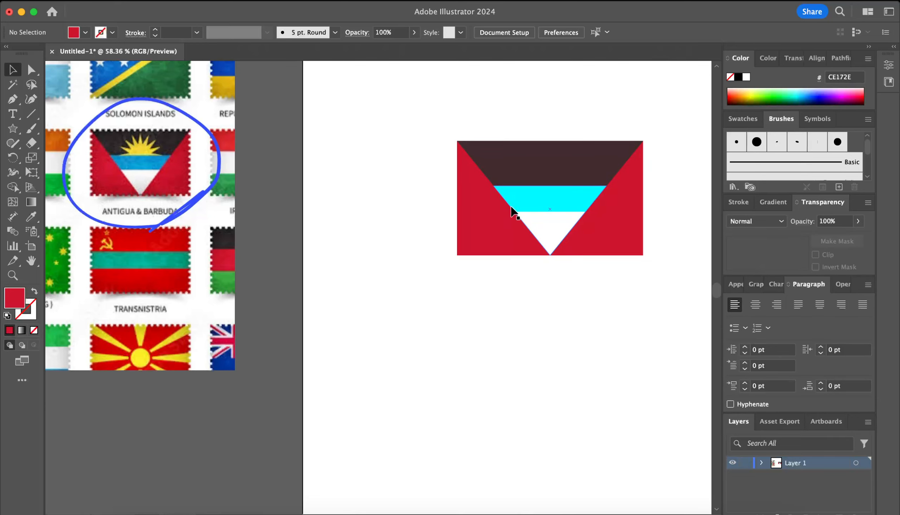
Step: Delete the dark, cyan and white triangles from the flag, leaving only the red rectangle
{"action": "left_click", "coordinate": [546, 222]}
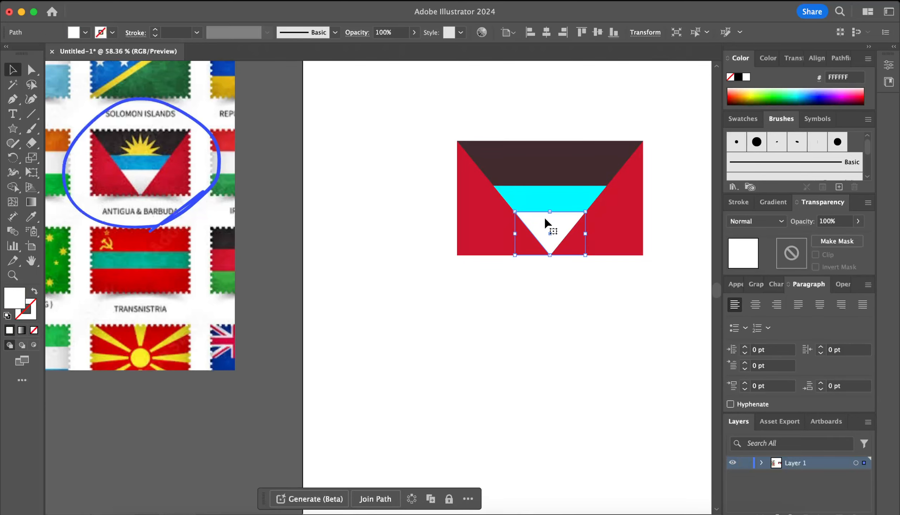
{"action": "left_click", "coordinate": [544, 315]}
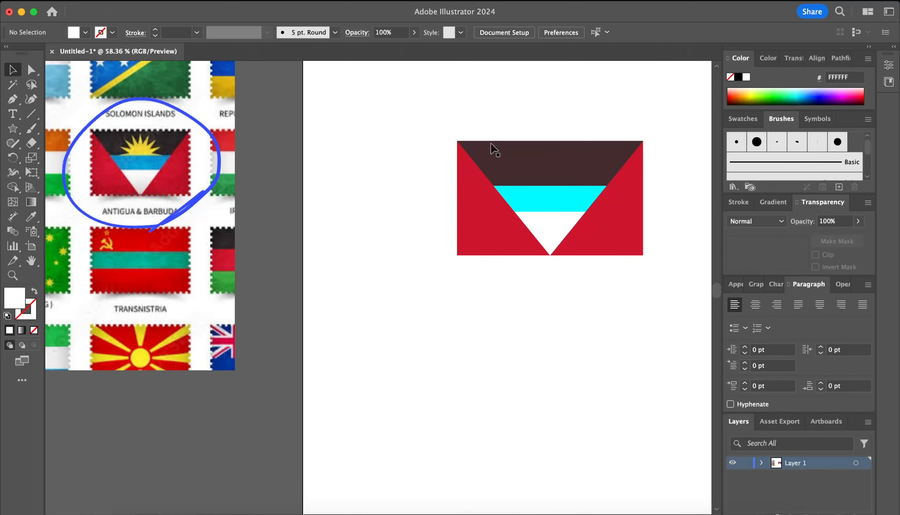
{"action": "left_click", "coordinate": [533, 160]}
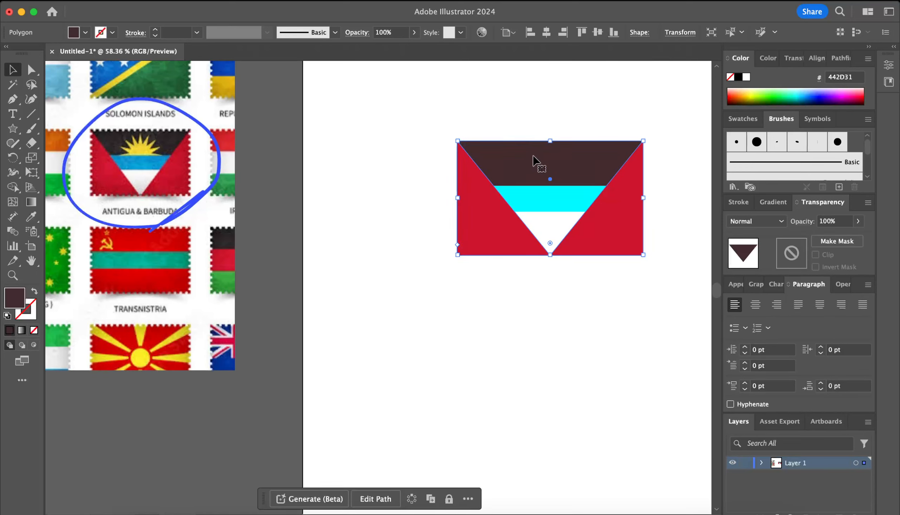
{"action": "key", "text": "Delete"}
{"action": "left_click", "coordinate": [543, 202]}
{"action": "key", "text": "Delete"}
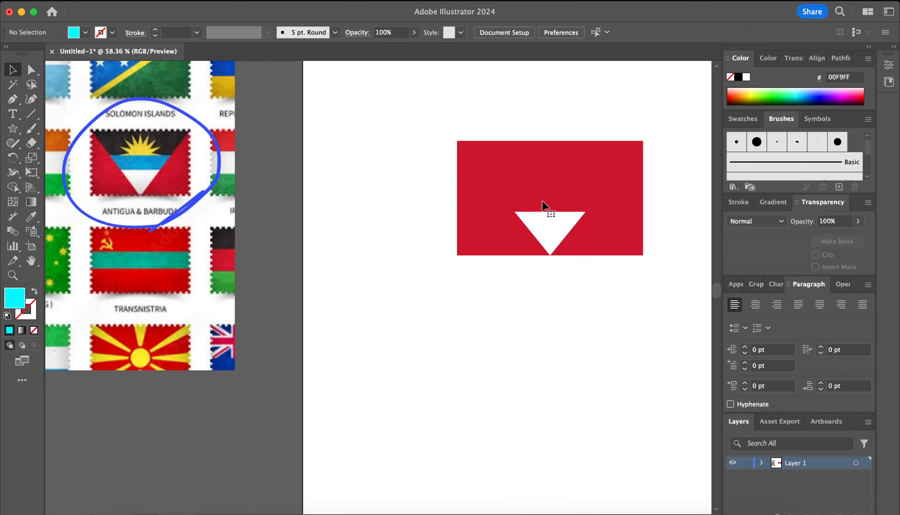
{"action": "left_click", "coordinate": [541, 219]}
{"action": "key", "text": "Delete"}
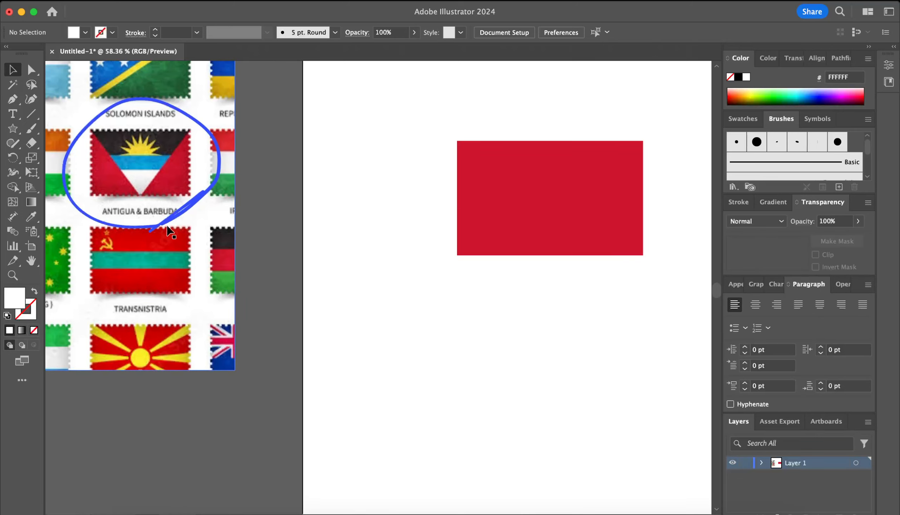
Step: Display the rulers and restore the horizontal guide above the red rectangle and the vertical guide at 100
{"action": "key", "text": "super+r"}
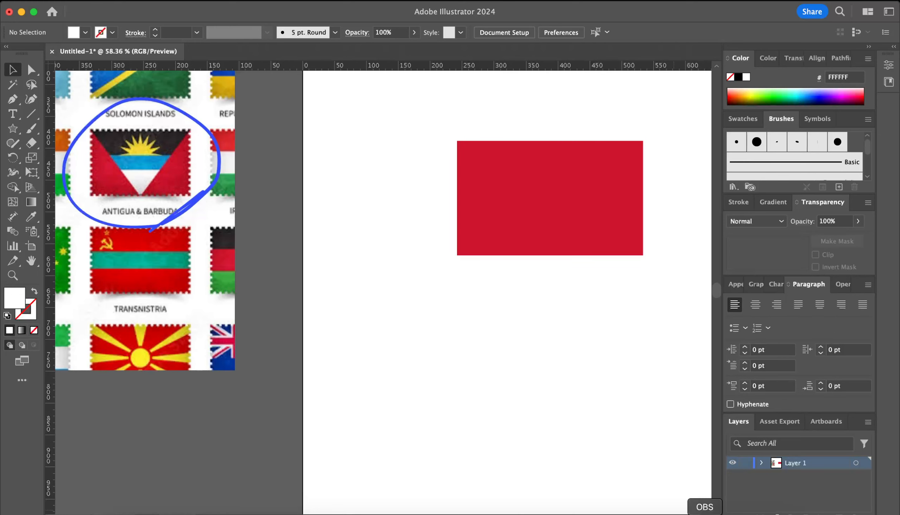
{"action": "left_click", "coordinate": [704, 514]}
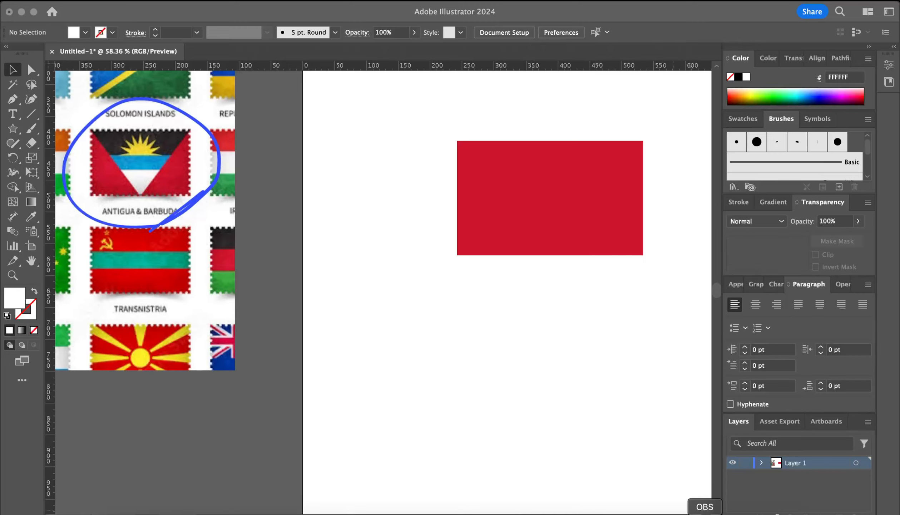
{"action": "left_click", "coordinate": [705, 514]}
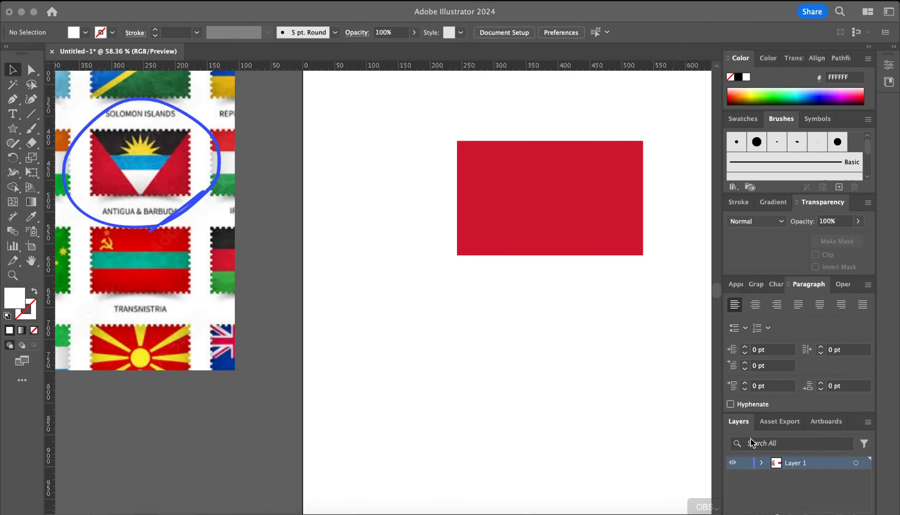
{"action": "key", "text": "super+z"}
{"action": "left_click", "coordinate": [438, 510]}
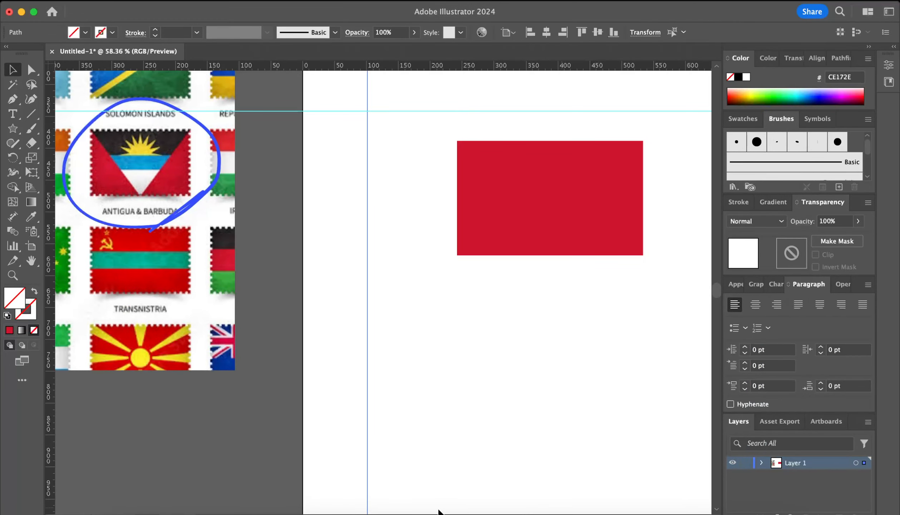
{"action": "left_click", "coordinate": [503, 408]}
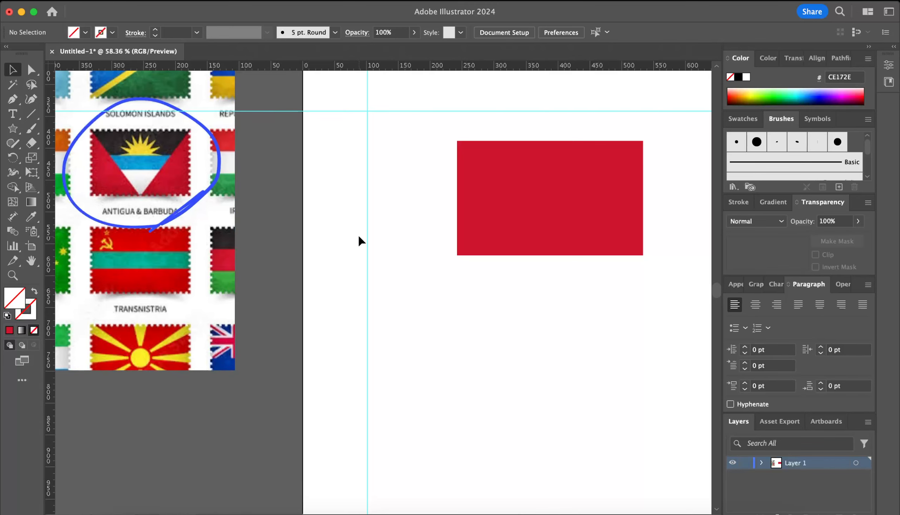
Step: Examine how far the two guides extend across the canvas and where they lie relative to the red rectangle
{"action": "key", "text": "super+1"}
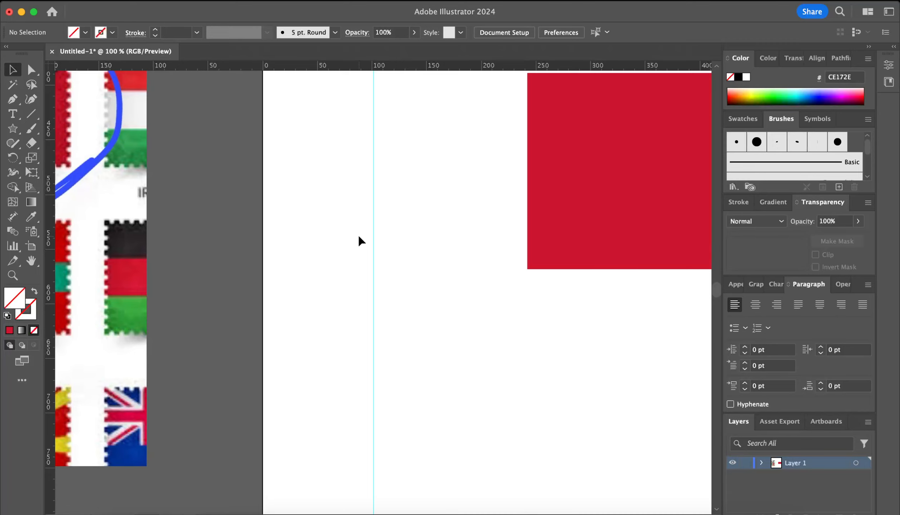
{"action": "scroll", "coordinate": [415, 193], "scroll_direction": "down", "scroll_amount": 4}
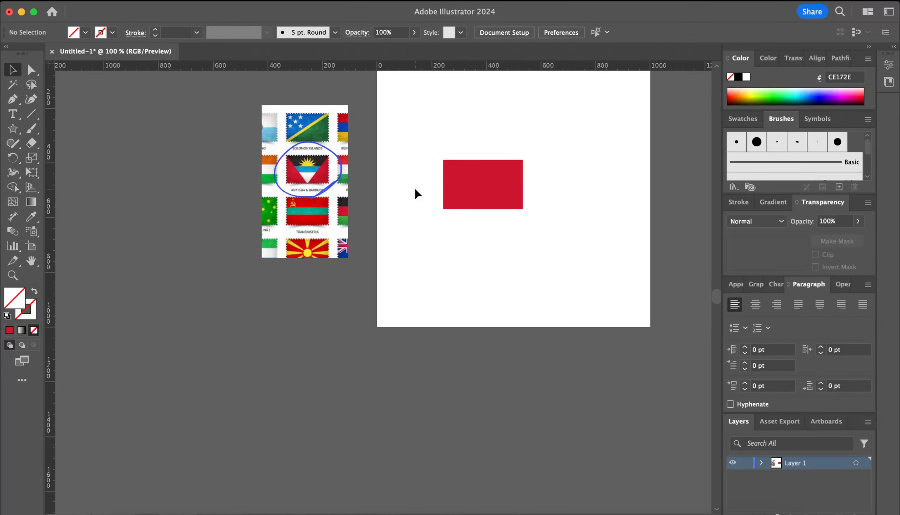
{"action": "scroll", "coordinate": [415, 194], "scroll_direction": "down", "scroll_amount": 10}
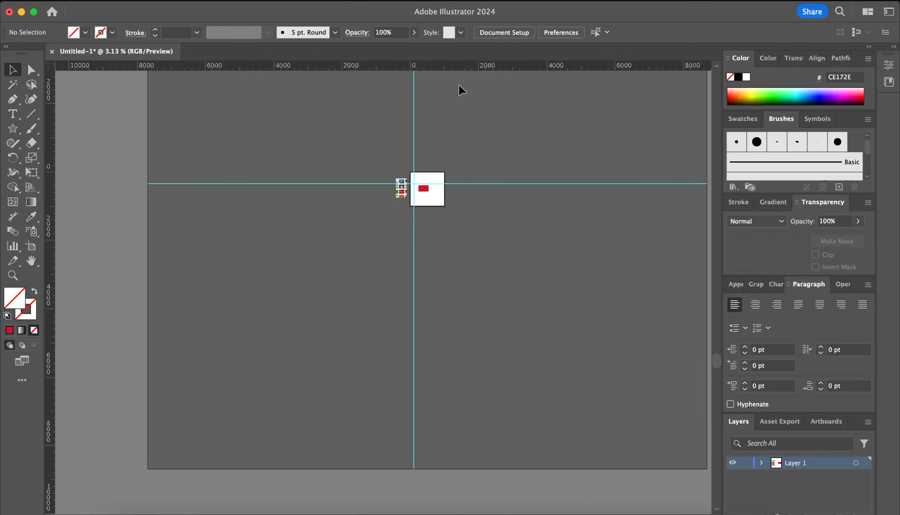
{"action": "scroll", "coordinate": [400, 196], "scroll_direction": "up", "scroll_amount": 10}
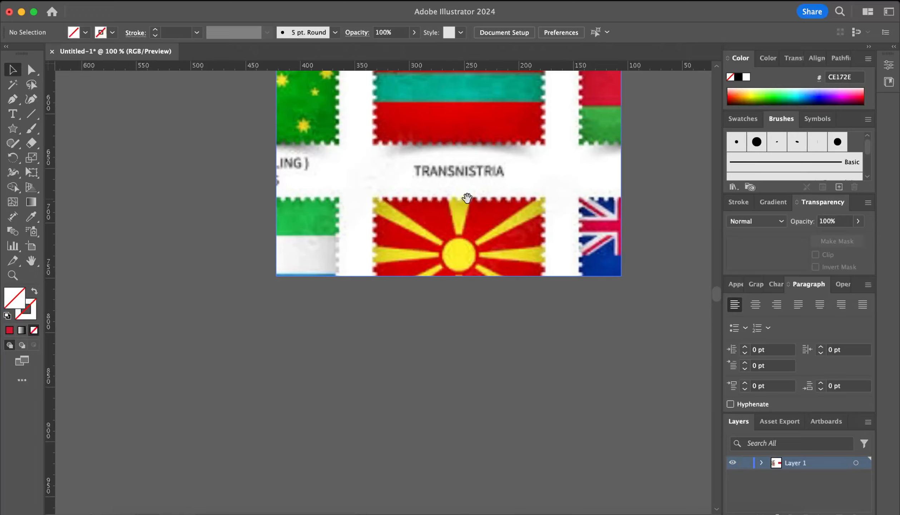
{"action": "left_click_drag", "start_coordinate": [468, 198], "coordinate": [243, 243]}
{"action": "left_click_drag", "start_coordinate": [460, 223], "coordinate": [75, 428]}
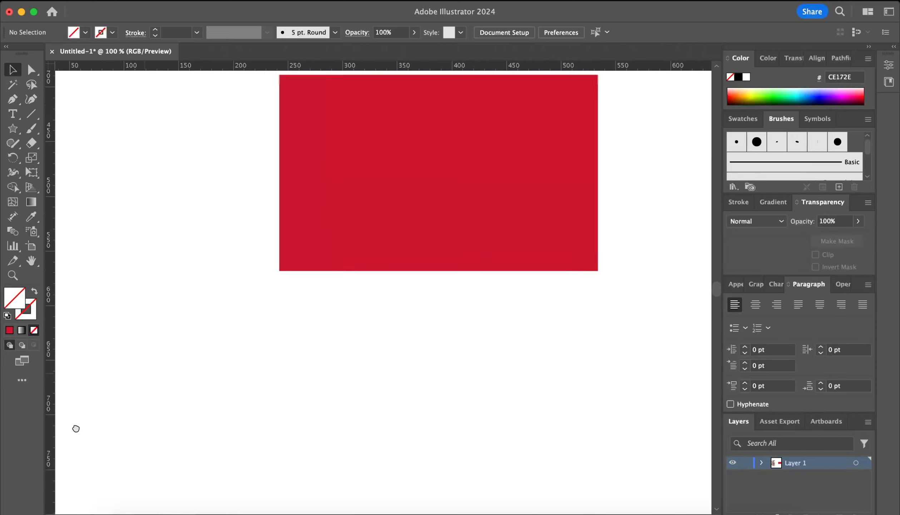
{"action": "left_click_drag", "start_coordinate": [295, 356], "coordinate": [393, 385]}
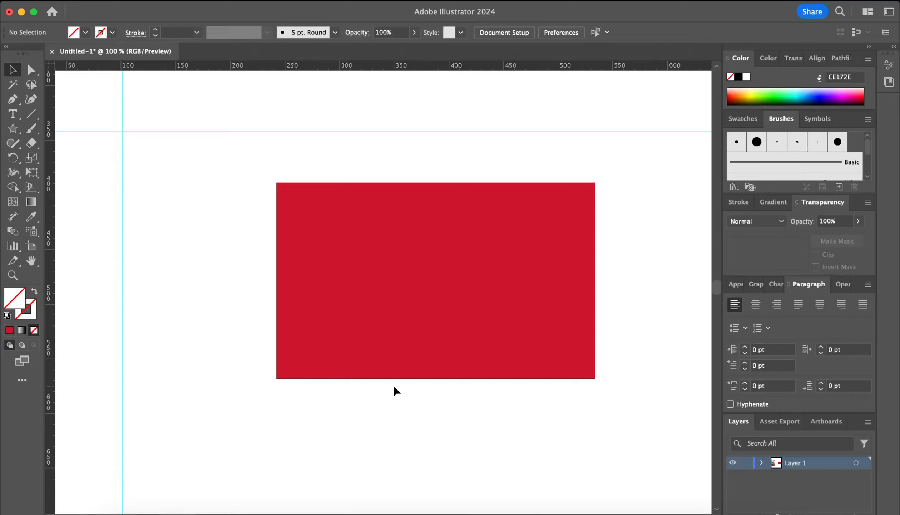
{"action": "scroll", "coordinate": [395, 390], "scroll_direction": "down", "scroll_amount": 5}
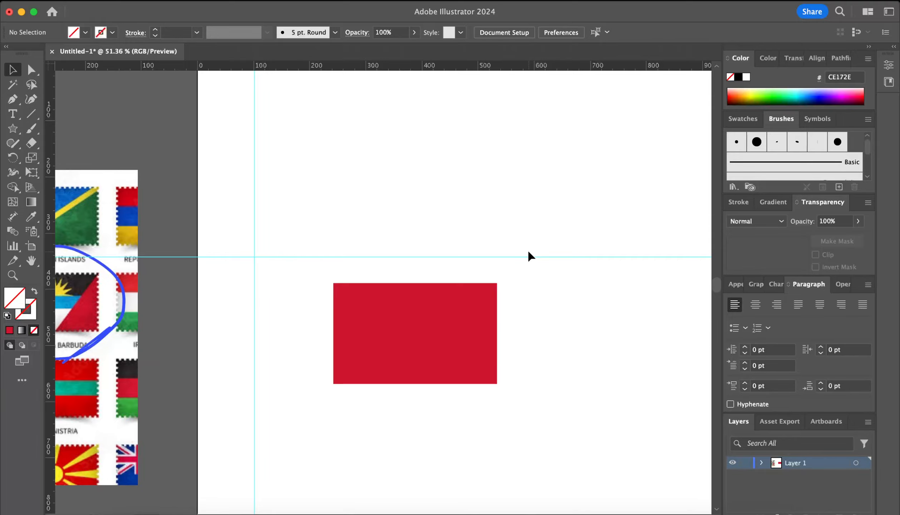
Step: Switch to the Notes app and start a new Title-style line below the note's last paragraph
{"action": "left_click", "coordinate": [732, 514]}
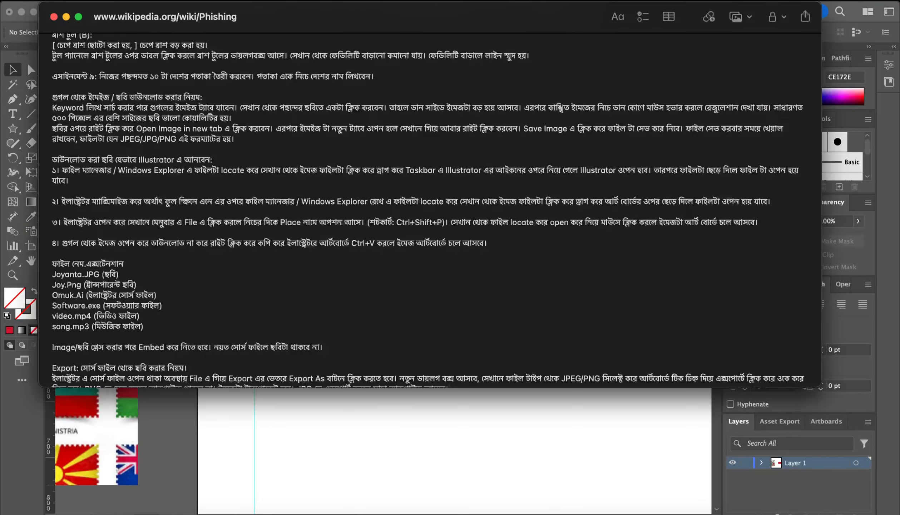
{"action": "scroll", "coordinate": [469, 349], "scroll_direction": "down", "scroll_amount": 2}
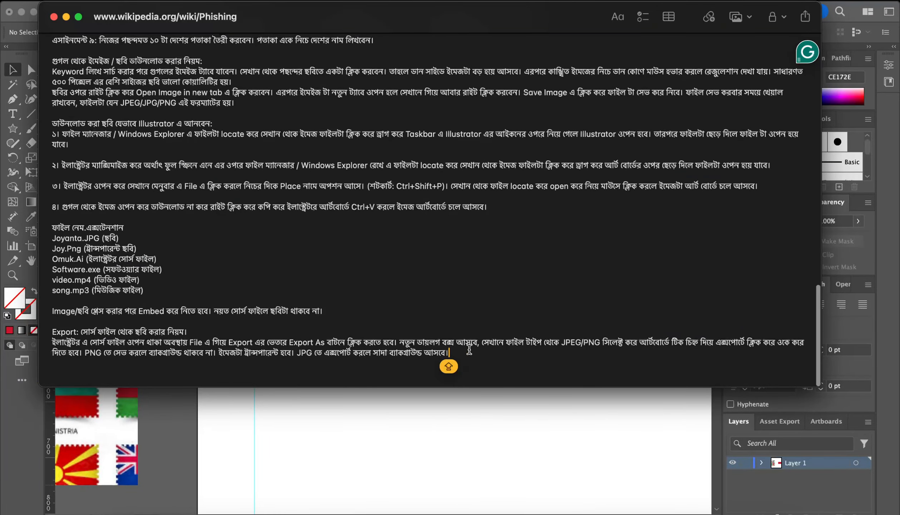
{"action": "key", "text": "Return"}
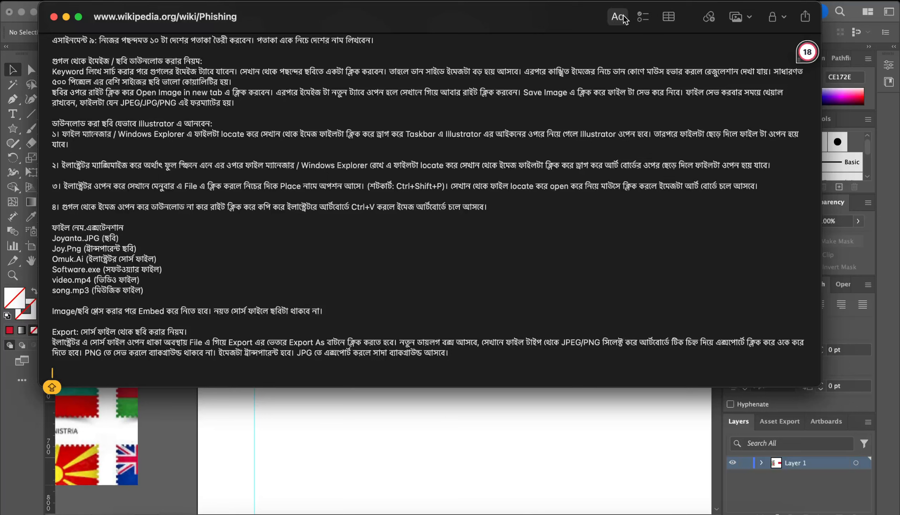
{"action": "left_click", "coordinate": [623, 20]}
{"action": "left_click", "coordinate": [611, 69]}
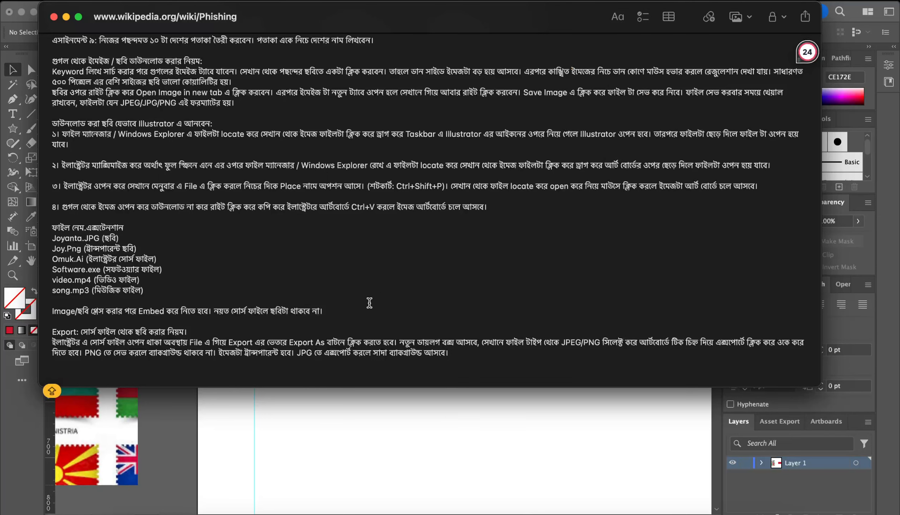
Step: Write HORIZONTAL LINE on the new line and correct the spelling of its first word
{"action": "type", "text": "HO"}
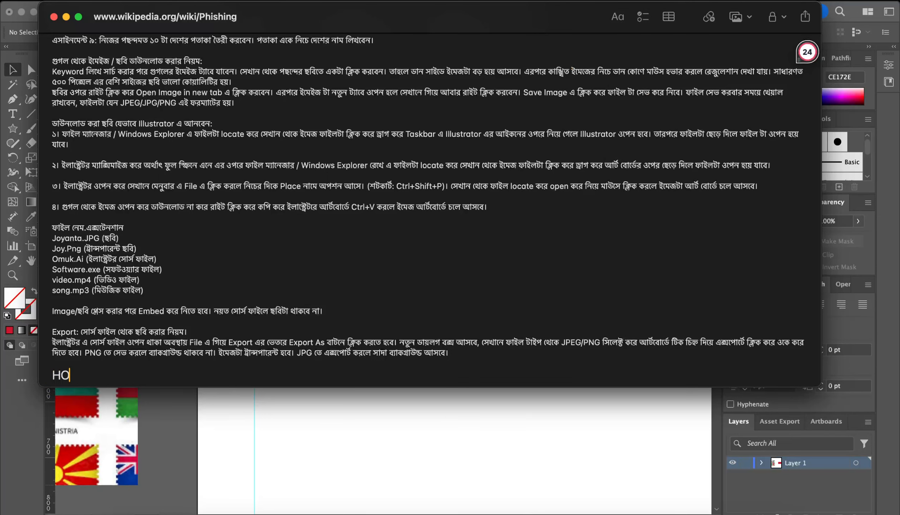
{"action": "type", "text": "RAIZONTAL LINE"}
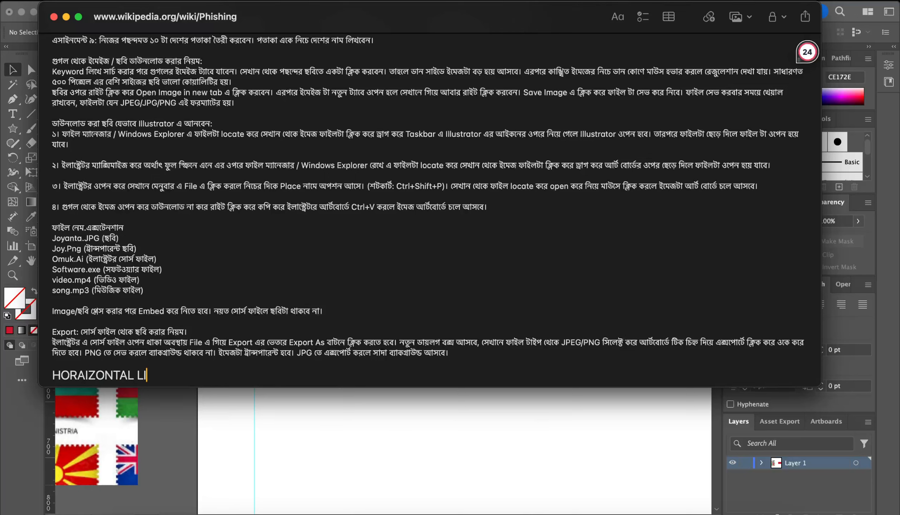
{"action": "left_click", "coordinate": [85, 374]}
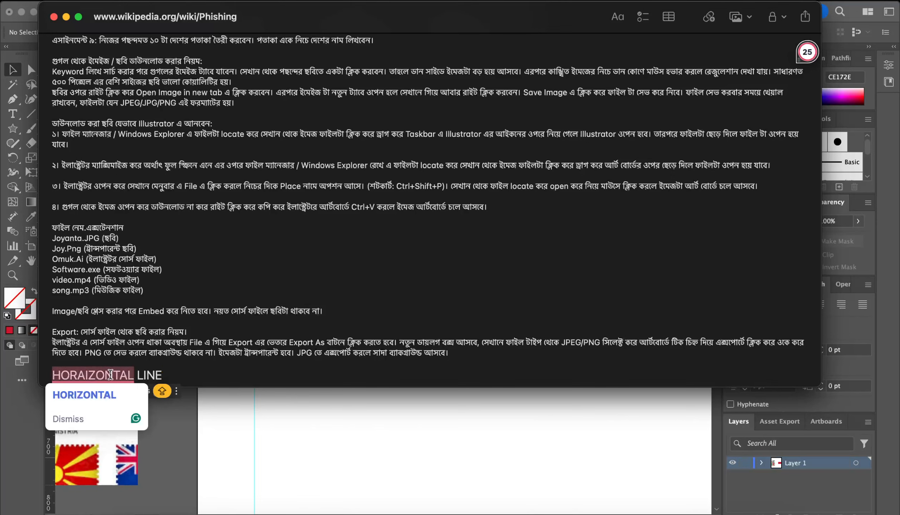
{"action": "key", "text": "BackSpace"}
Step: Add the text VERTICAL LINE on the line below HORIZONTAL LINE
{"action": "left_click", "coordinate": [186, 382]}
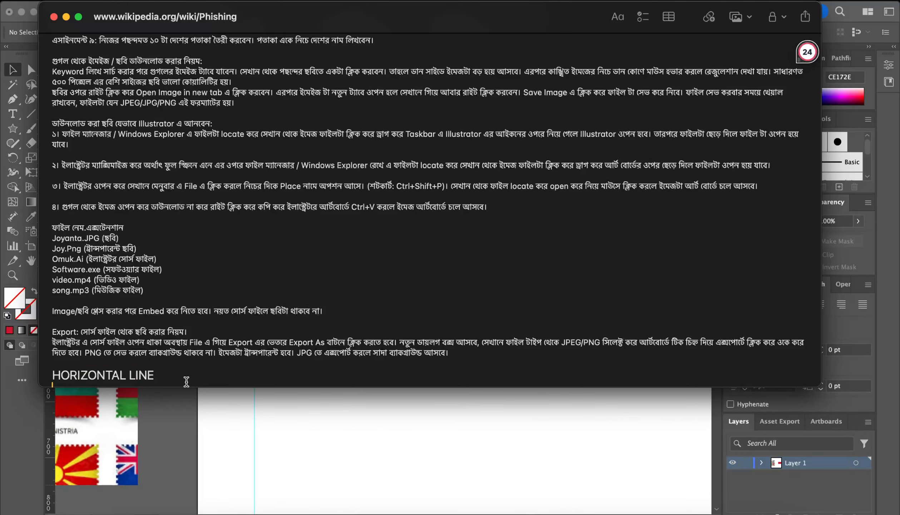
{"action": "scroll", "coordinate": [189, 371], "scroll_direction": "down", "scroll_amount": 2}
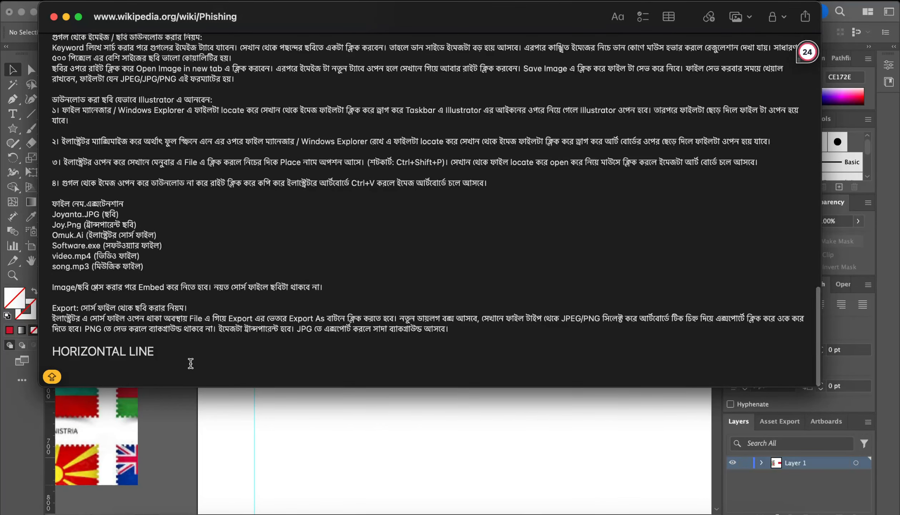
{"action": "type", "text": "VERT"}
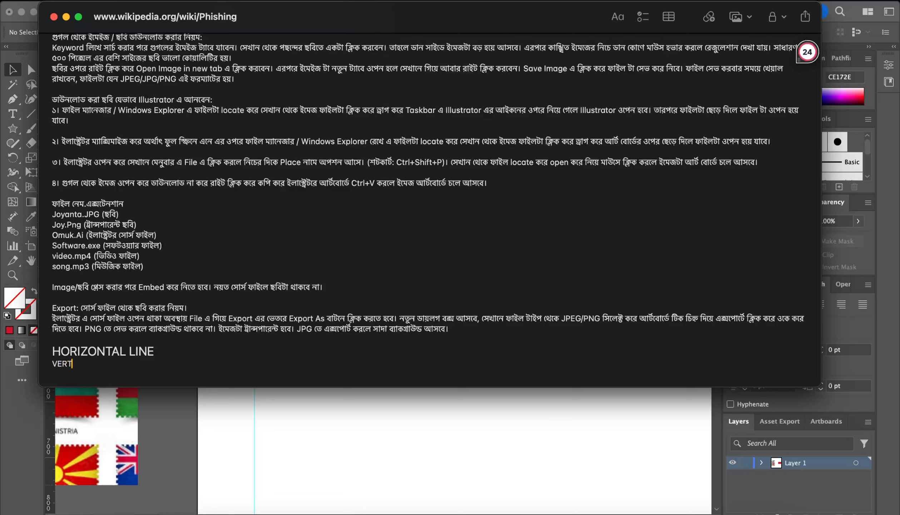
{"action": "type", "text": "ICAL LINE"}
Step: Try to apply the Heading style to the HORIZONTAL LINE and VERTICAL LINE text
{"action": "left_click_drag", "start_coordinate": [116, 359], "coordinate": [50, 356]}
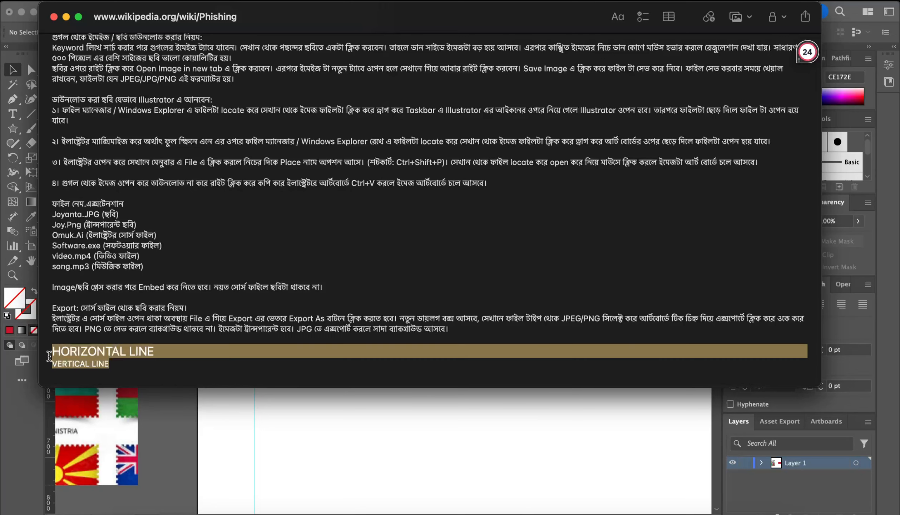
{"action": "left_click", "coordinate": [617, 17]}
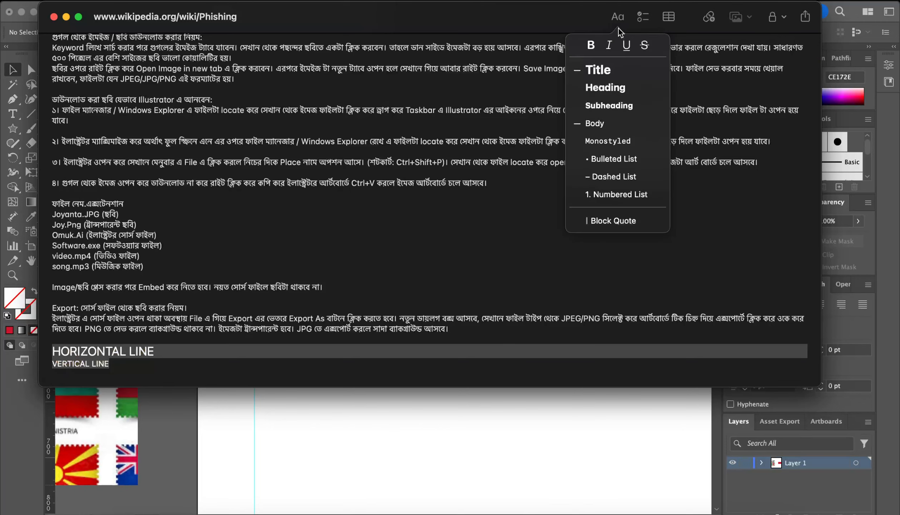
{"action": "left_click", "coordinate": [610, 87]}
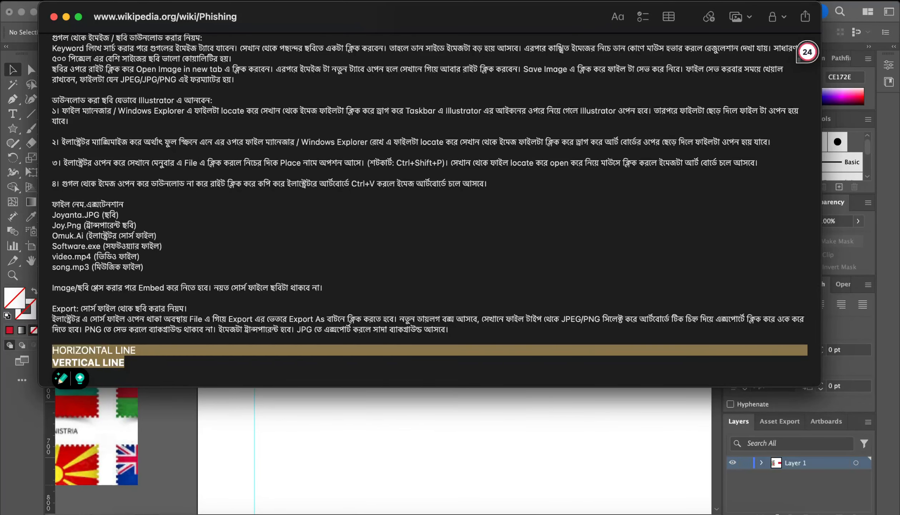
{"action": "type", "text": "III"}
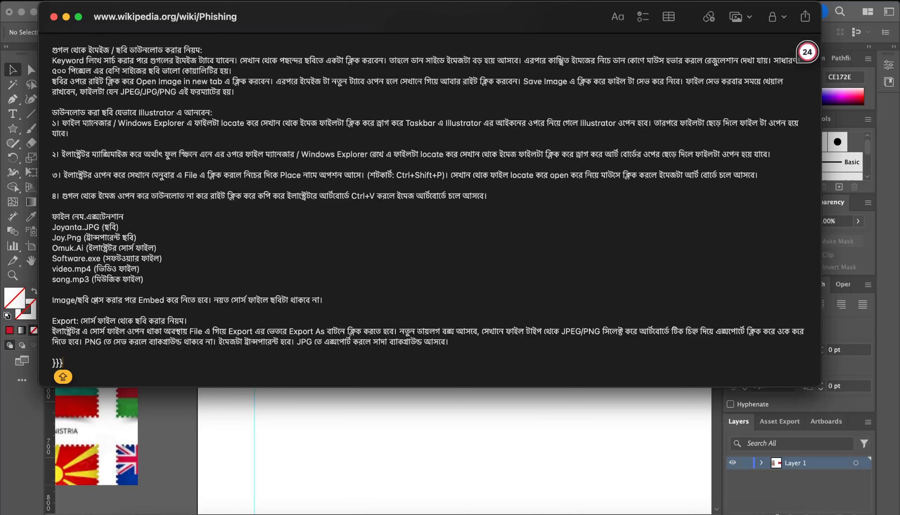
{"action": "key", "text": "super+z"}
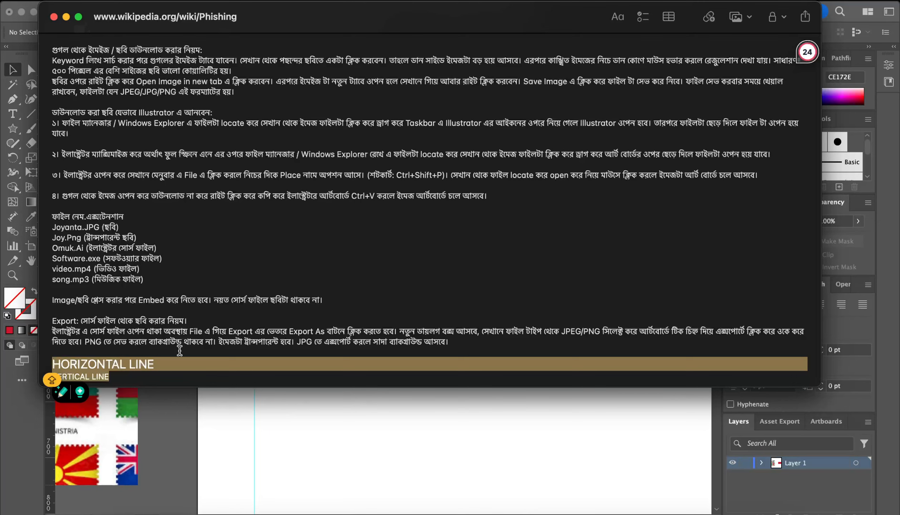
{"action": "scroll", "coordinate": [180, 350], "scroll_direction": "down", "scroll_amount": 3}
{"action": "left_click", "coordinate": [155, 351]}
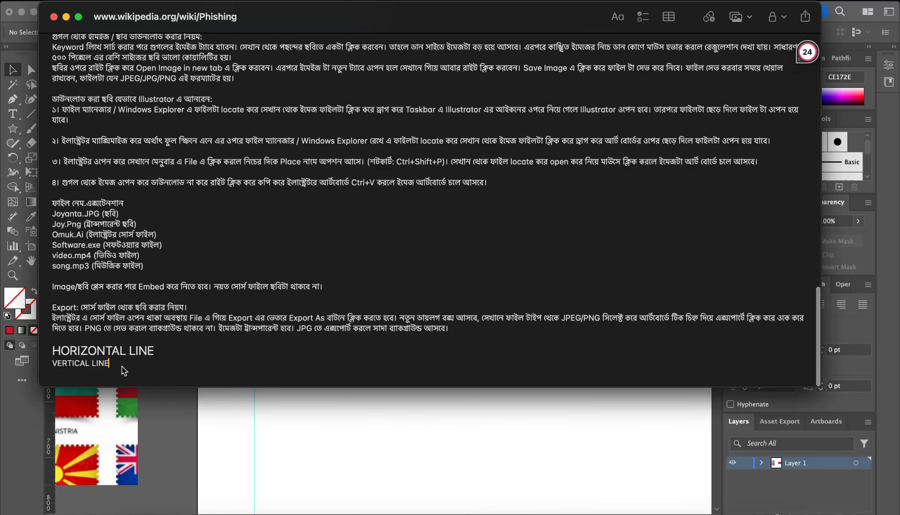
Step: Select the HORIZONTAL LINE and VERTICAL LINE text and increase its font size by several increments
{"action": "left_click_drag", "start_coordinate": [122, 366], "coordinate": [96, 336]}
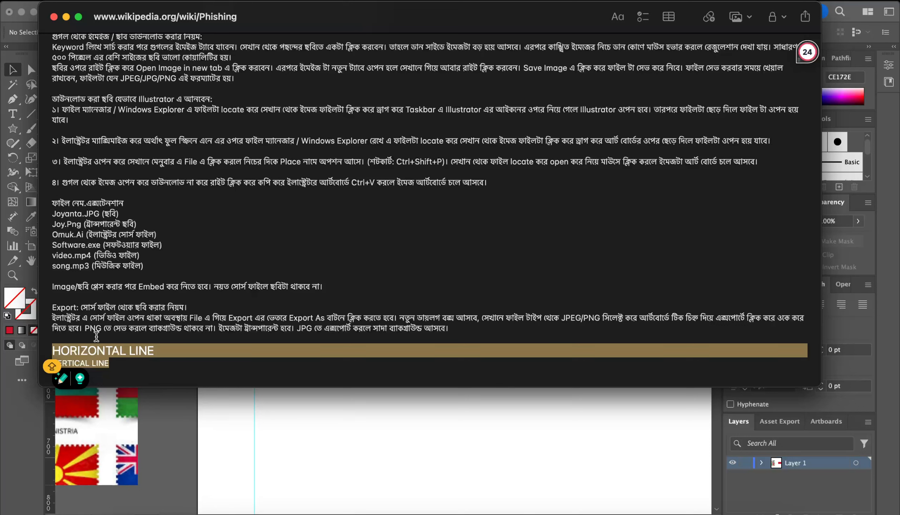
{"action": "key", "text": "super+plus"}
{"action": "key", "text": "super+plus"}
{"action": "key", "text": "super+plus"}
{"action": "key", "text": "super+plus"}
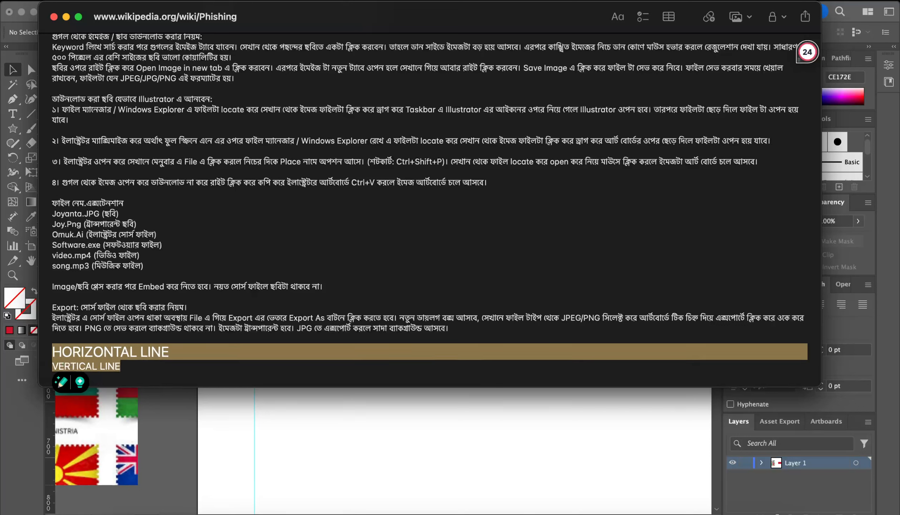
Step: Enlarge the selected HORIZONTAL LINE and VERTICAL LINE text much further, to a large heading-like size
{"action": "key", "text": "super+plus"}
{"action": "key", "text": "super+plus"}
{"action": "key", "text": "super+plus"}
{"action": "key", "text": "super+plus"}
{"action": "key", "text": "super+plus"}
{"action": "key", "text": "super+plus"}
{"action": "key", "text": "super+plus"}
{"action": "key", "text": "super+plus"}
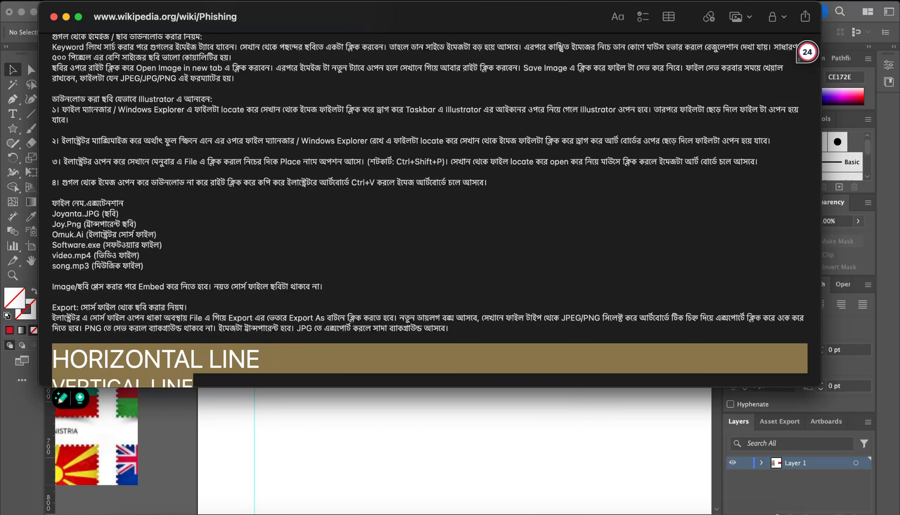
{"action": "key", "text": "super+plus"}
{"action": "key", "text": "super+plus"}
{"action": "key", "text": "super+plus"}
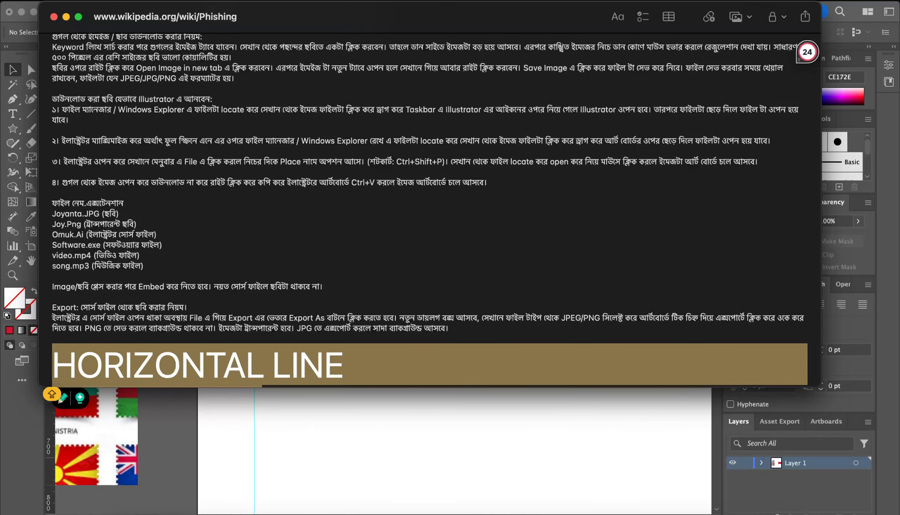
{"action": "scroll", "coordinate": [186, 328], "scroll_direction": "down", "scroll_amount": 3}
{"action": "left_click", "coordinate": [291, 365]}
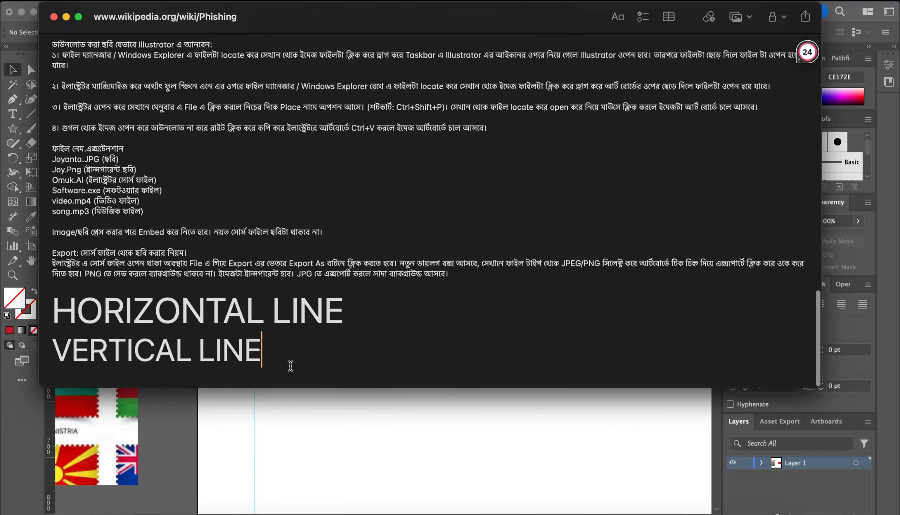
Step: Increase the font size of only the VERTICAL LINE text by a few more increments
{"action": "left_click_drag", "start_coordinate": [295, 353], "coordinate": [42, 356]}
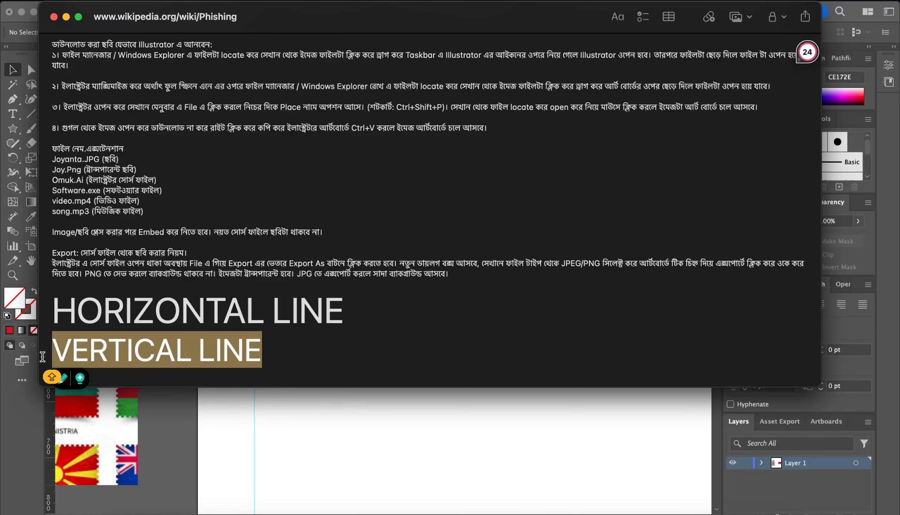
{"action": "key", "text": "super+plus"}
{"action": "key", "text": "super+plus"}
{"action": "key", "text": "super+plus"}
{"action": "key", "text": "super+plus"}
{"action": "key", "text": "super+plus"}
{"action": "key", "text": "super+plus"}
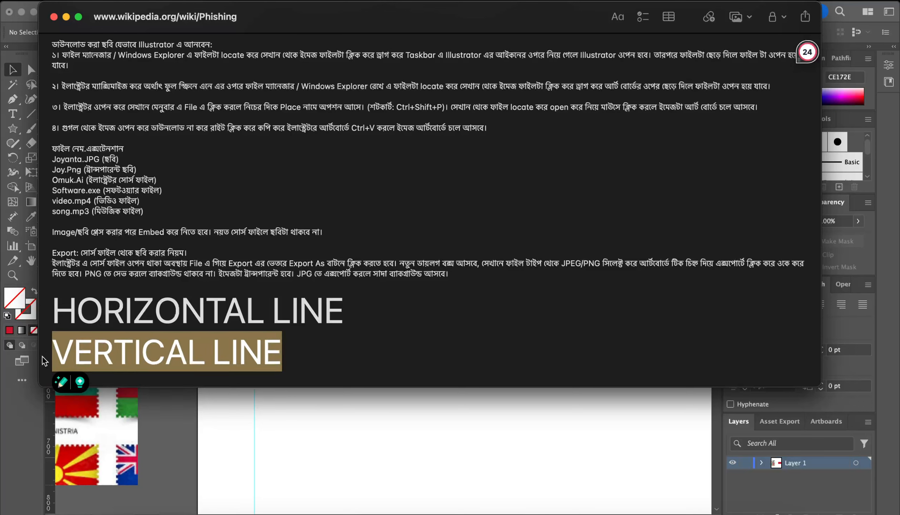
{"action": "key", "text": "super+plus"}
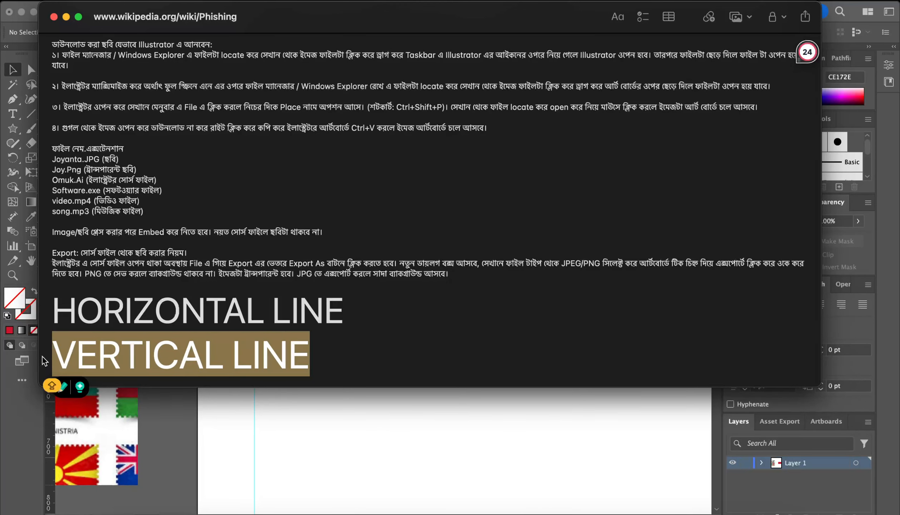
{"action": "left_click", "coordinate": [313, 348]}
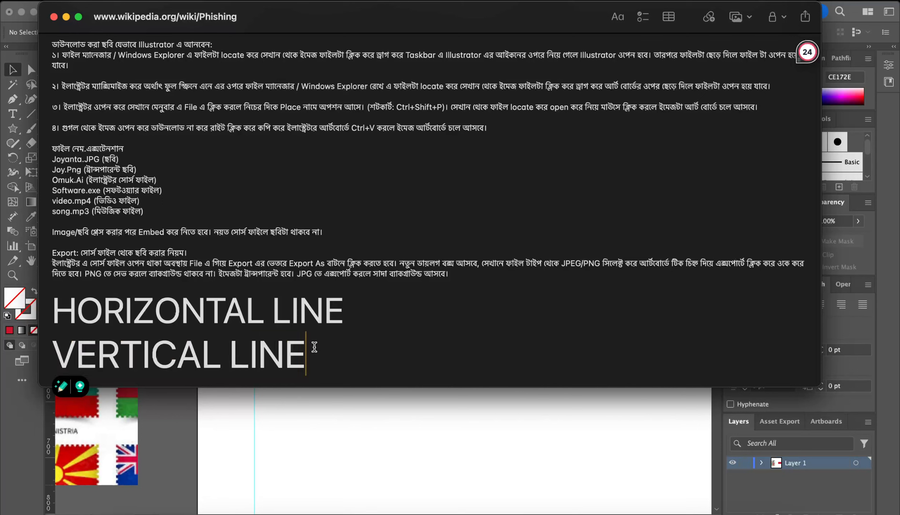
Step: Switch the keyboard input to Probhat (BD) and add the Bengali word আনুভূমিক after HORIZONTAL LINE
{"action": "left_click", "coordinate": [350, 324]}
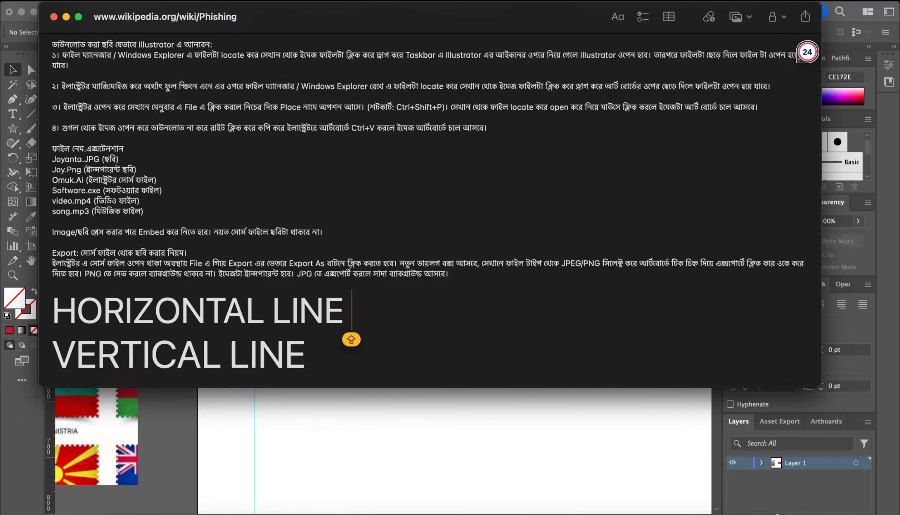
{"action": "type", "text": "VNU"}
{"action": "key", "text": "BackSpace"}
{"action": "key", "text": "BackSpace"}
{"action": "key", "text": "BackSpace"}
{"action": "key", "text": "ctrl+space"}
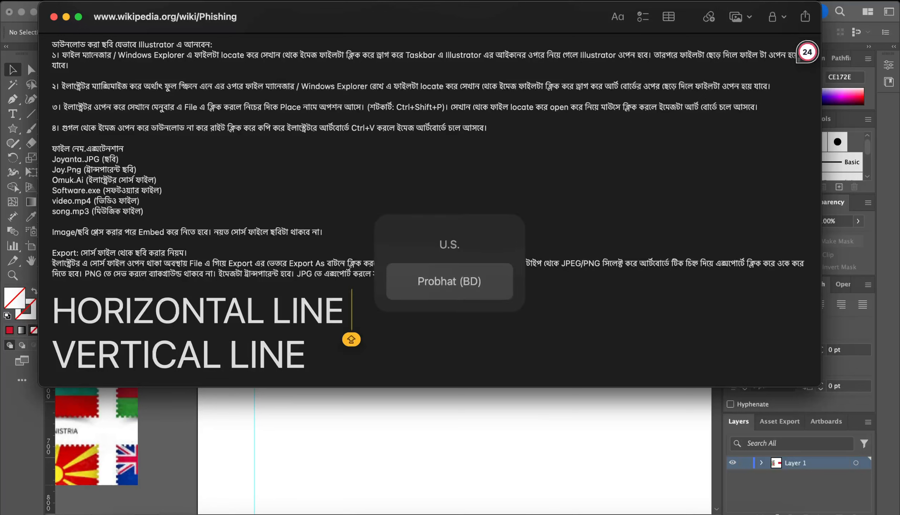
{"action": "type", "text": "নতু"}
{"action": "key", "text": "BackSpace"}
{"action": "key", "text": "BackSpace"}
{"action": "key", "text": "BackSpace"}
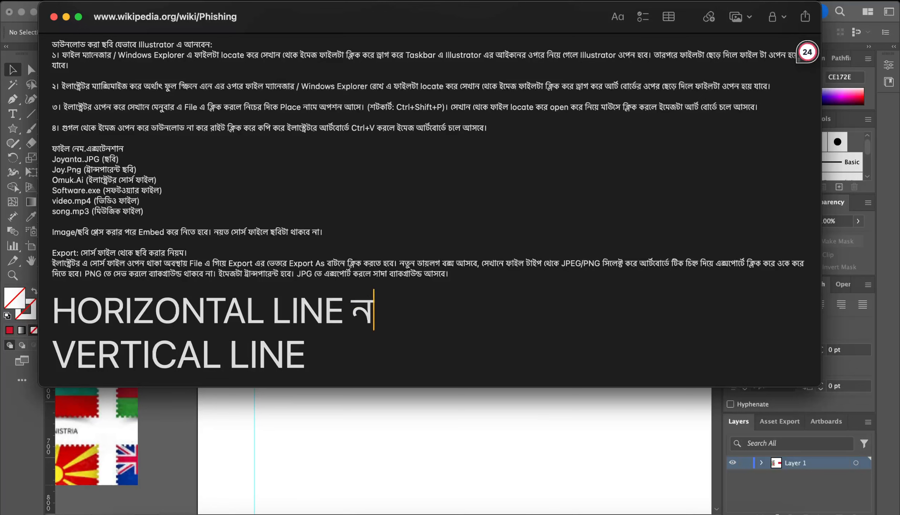
{"action": "type", "text": "আনু"}
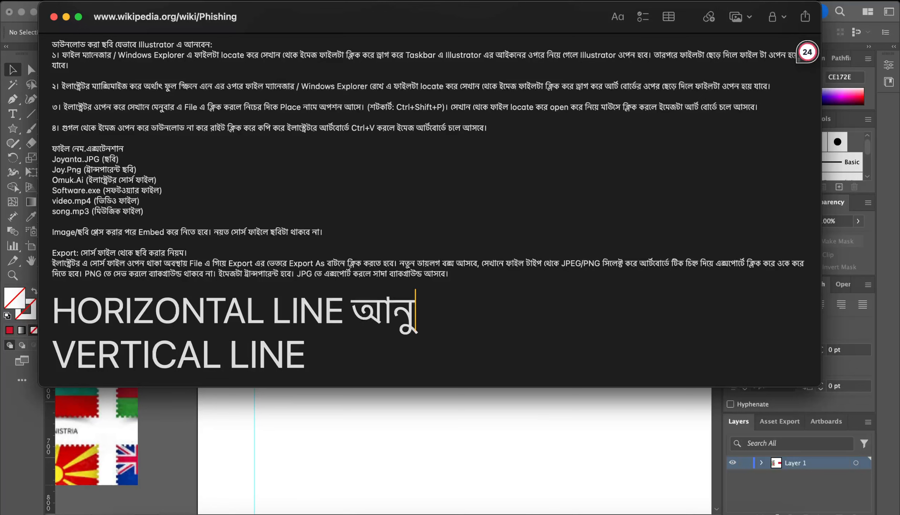
{"action": "type", "text": "ভূমিক"}
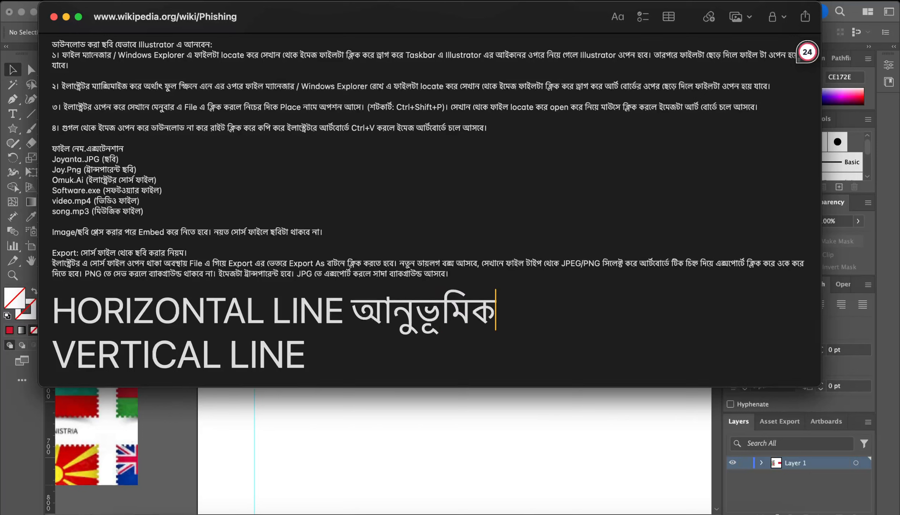
Step: Add the Bengali word উলম্ব after VERTICAL LINE
{"action": "left_click", "coordinate": [307, 350]}
{"action": "type", "text": "উলম্"}
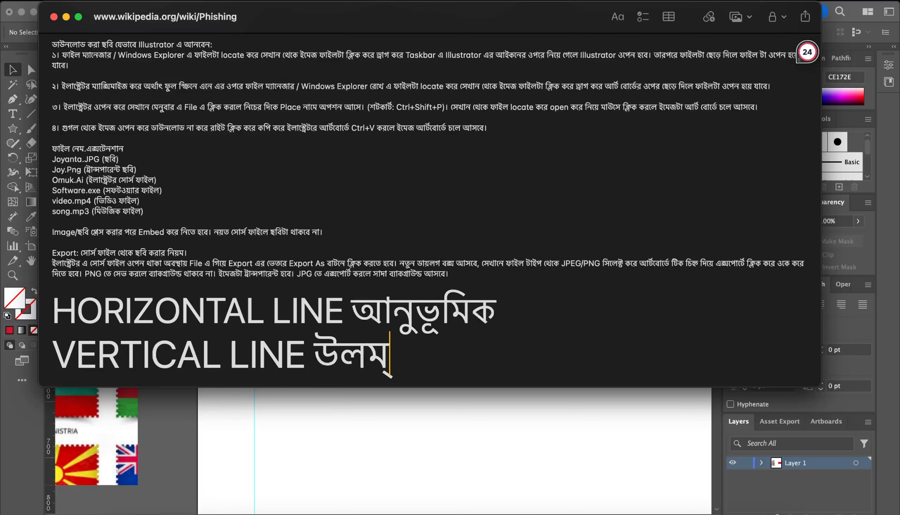
{"action": "type", "text": "ব"}
Step: Extend the HORIZONTAL LINE note after আনুভূমিক with "- আড়াআড়ি-শোয়ানো"
{"action": "left_click", "coordinate": [538, 314]}
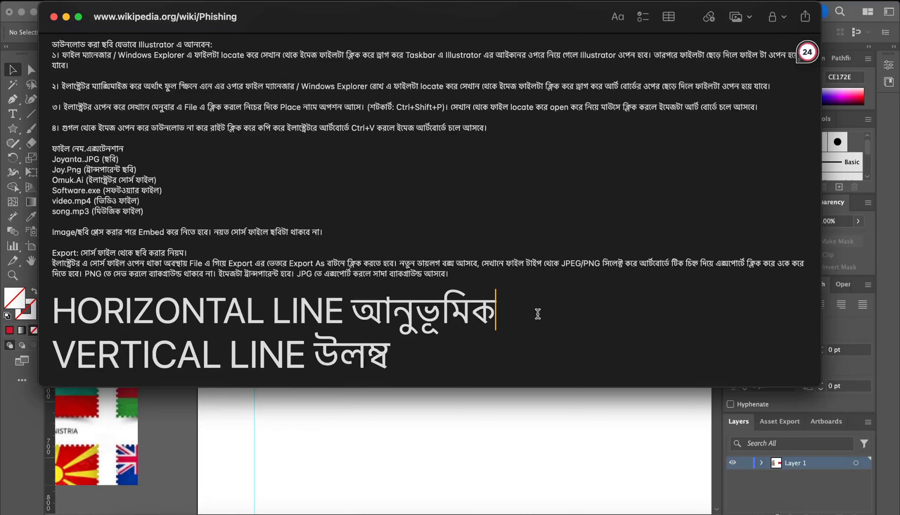
{"action": "type", "text": "- আ"}
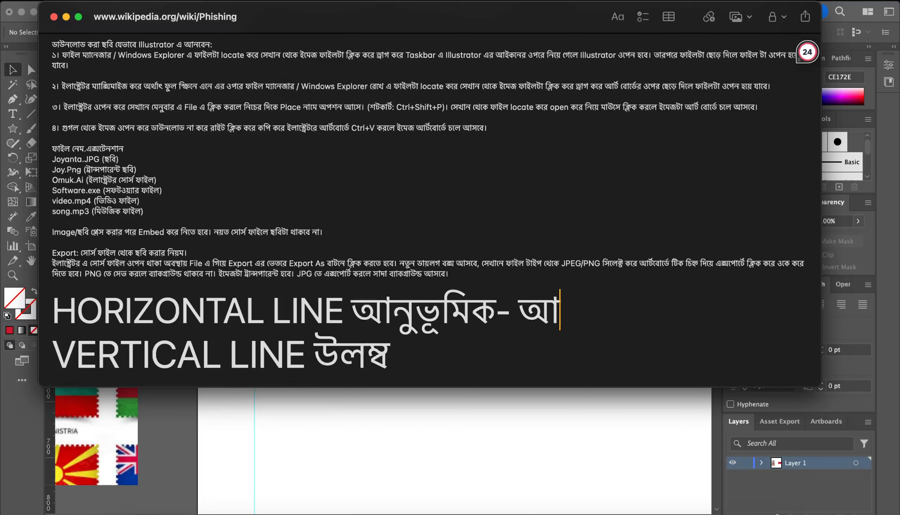
{"action": "type", "text": "ড়াআড়ি"}
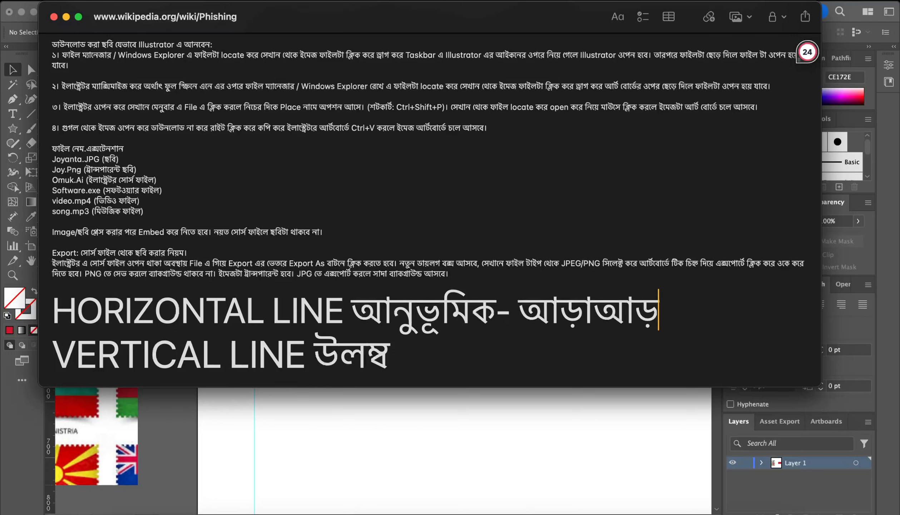
{"action": "type", "text": "-শোয়ানো"}
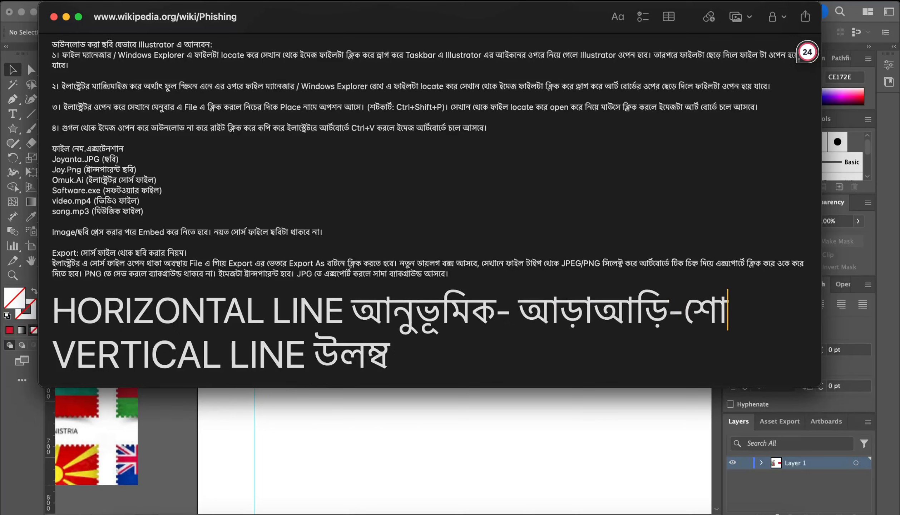
Step: Extend the VERTICAL LINE note after উলম্ব with "- খাড়া"
{"action": "left_click", "coordinate": [435, 365]}
{"action": "type", "text": "-"}
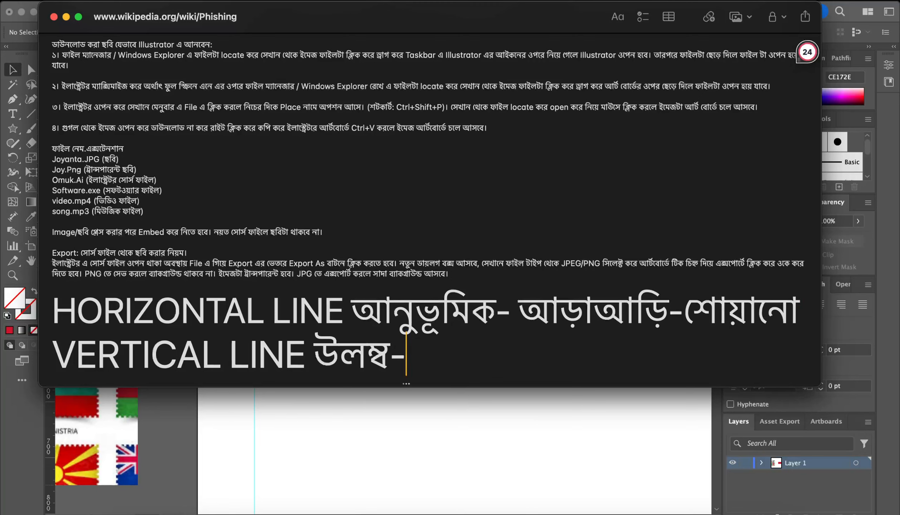
{"action": "type", "text": " খাড়া"}
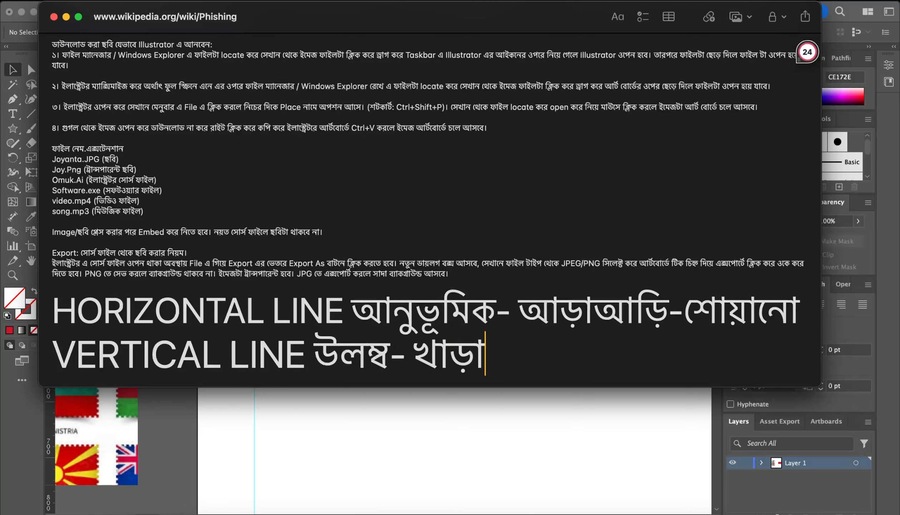
{"action": "scroll", "coordinate": [482, 311], "scroll_direction": "down", "scroll_amount": 3}
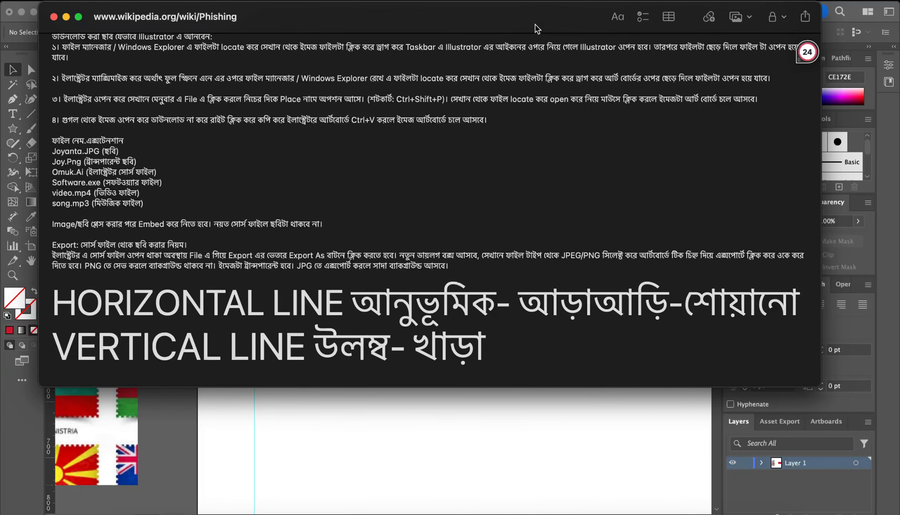
Step: Show the note full screen, add a run of blank lines below VERTICAL LINE, and place the cursor just under it
{"action": "left_click", "coordinate": [79, 17]}
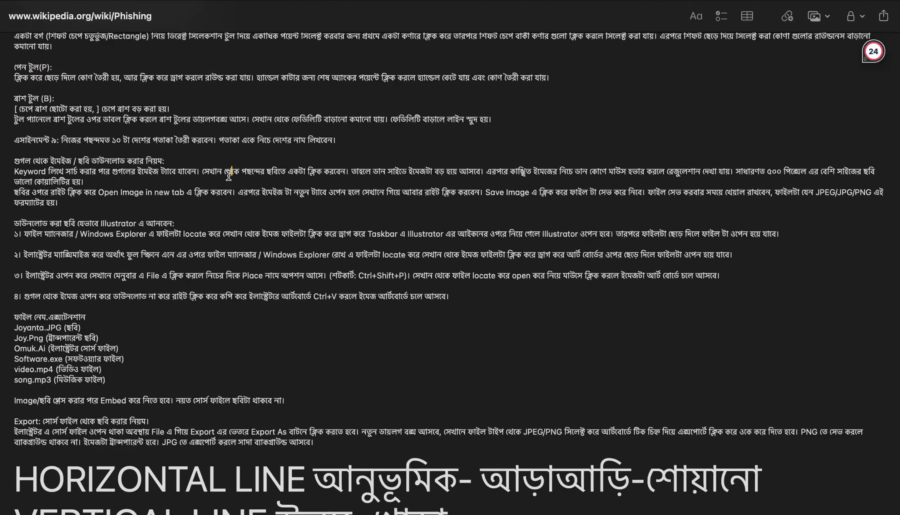
{"action": "key", "text": "ctrl+Up"}
{"action": "key", "text": "ctrl+Up"}
{"action": "key", "text": "Return"}
{"action": "key", "text": "Return"}
{"action": "key", "text": "Return"}
{"action": "key", "text": "Return"}
{"action": "key", "text": "Return"}
{"action": "key", "text": "Return"}
{"action": "key", "text": "Return"}
{"action": "key", "text": "Return"}
{"action": "key", "text": "Return"}
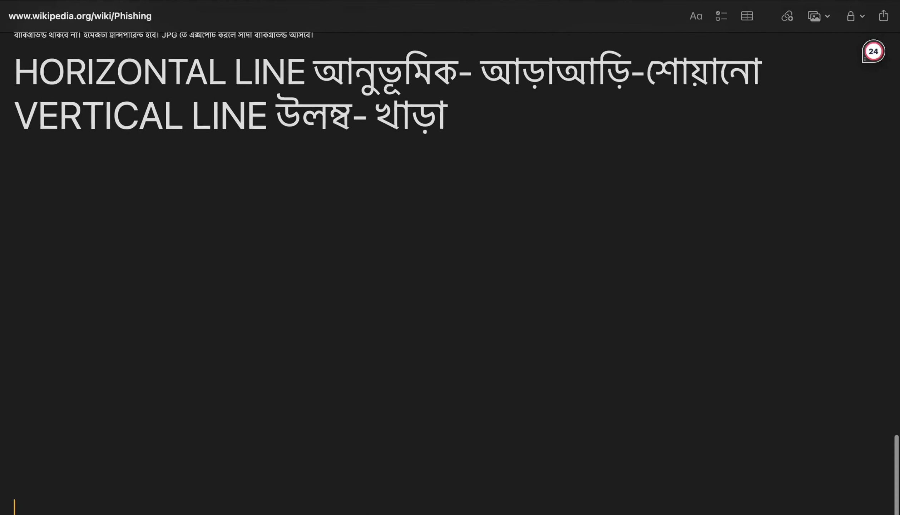
{"action": "left_click", "coordinate": [512, 160]}
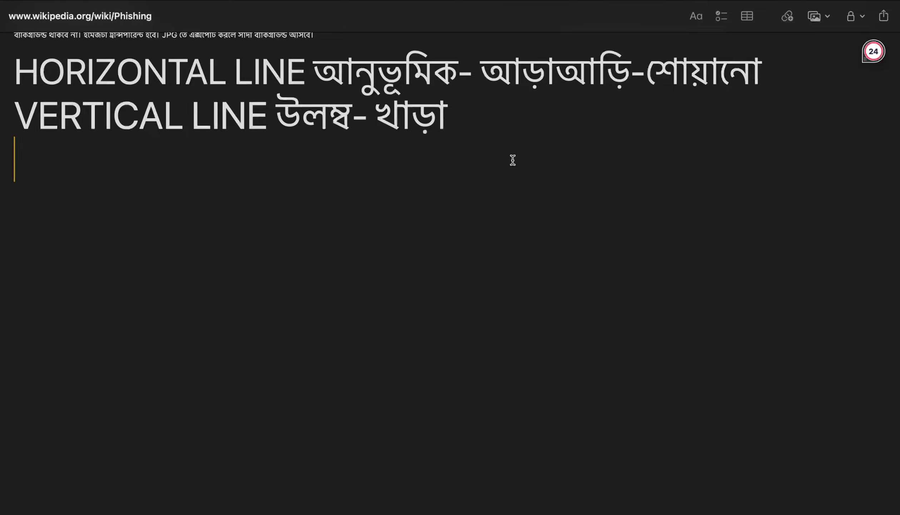
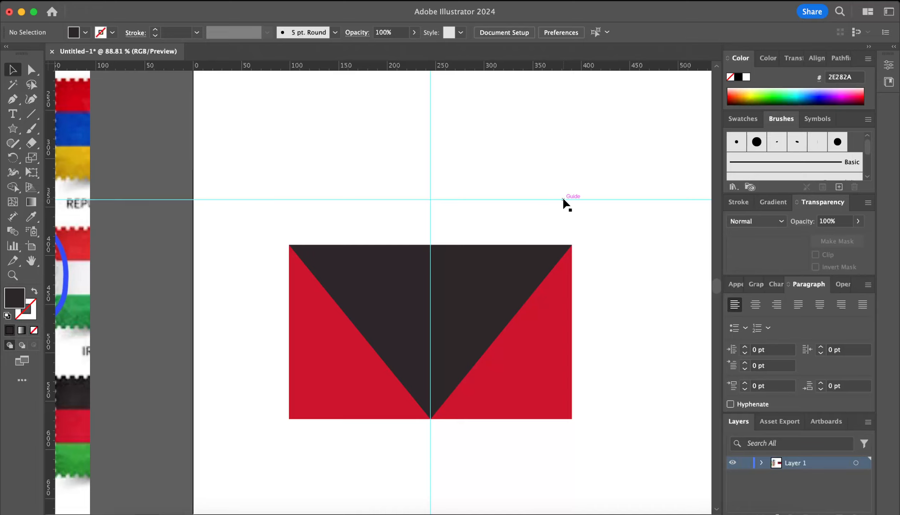
Step: Move the horizontal guide down across the flag's black triangle and add a second one above it, matching the reference Antigua & Barbuda flag's bands
{"action": "left_click_drag", "start_coordinate": [563, 200], "coordinate": [531, 361]}
{"action": "scroll", "coordinate": [531, 363], "scroll_direction": "left", "scroll_amount": 10}
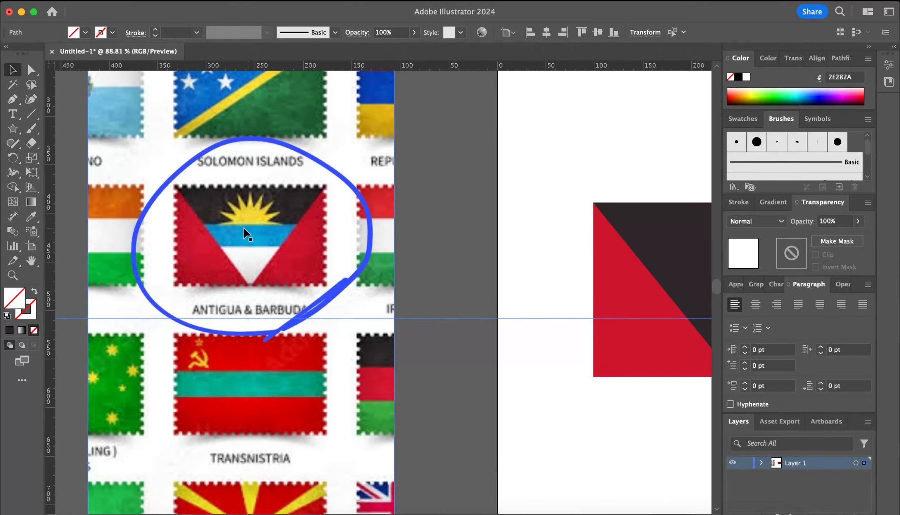
{"action": "scroll", "coordinate": [257, 267], "scroll_direction": "right", "scroll_amount": 8}
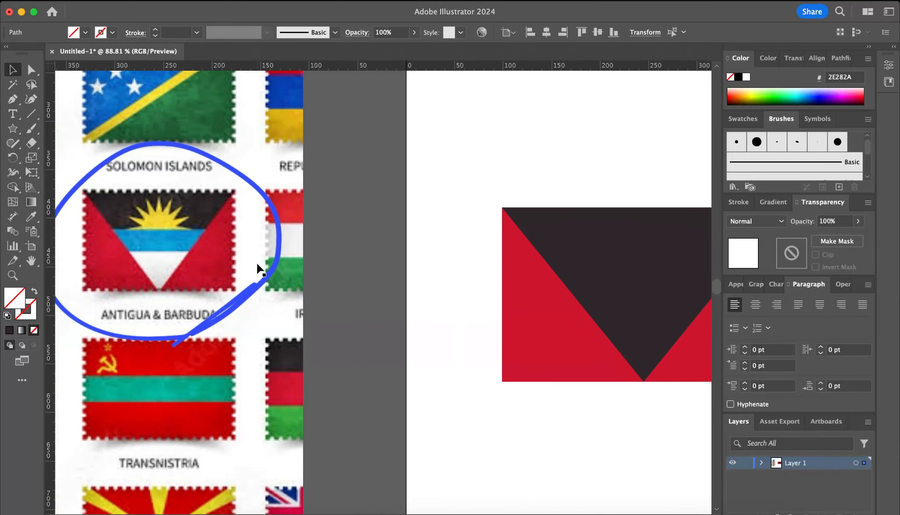
{"action": "scroll", "coordinate": [259, 267], "scroll_direction": "left", "scroll_amount": 4}
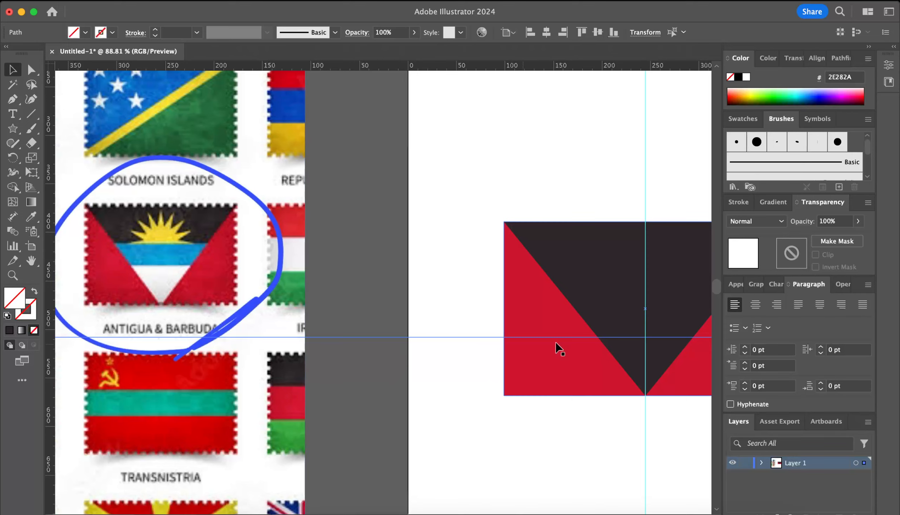
{"action": "scroll", "coordinate": [557, 344], "scroll_direction": "right", "scroll_amount": 6}
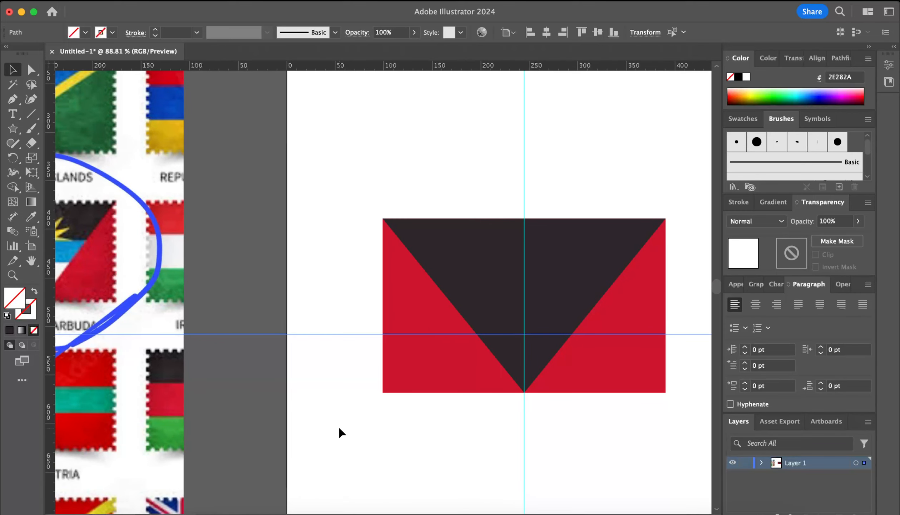
{"action": "scroll", "coordinate": [340, 433], "scroll_direction": "down", "scroll_amount": 2}
{"action": "scroll", "coordinate": [340, 433], "scroll_direction": "left", "scroll_amount": 2}
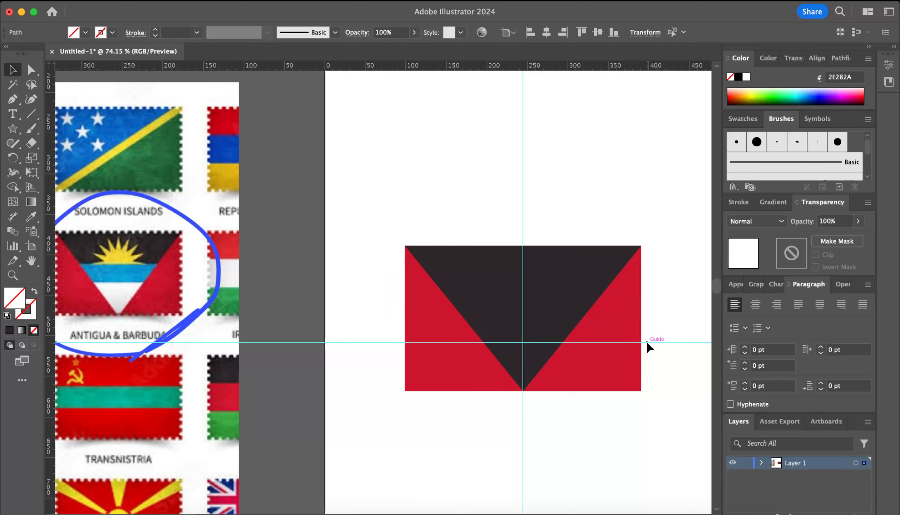
{"action": "left_click_drag", "start_coordinate": [647, 342], "coordinate": [647, 333]}
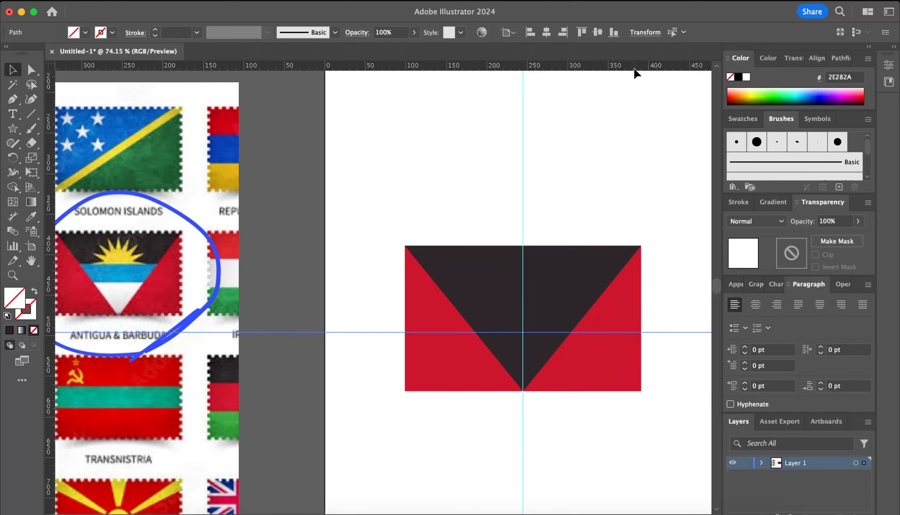
{"action": "left_click_drag", "start_coordinate": [635, 68], "coordinate": [610, 300]}
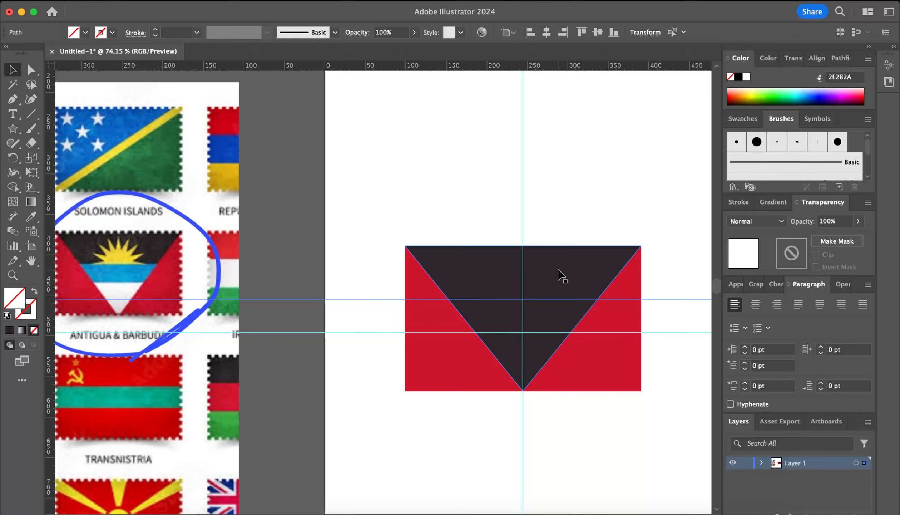
{"action": "left_click", "coordinate": [600, 185]}
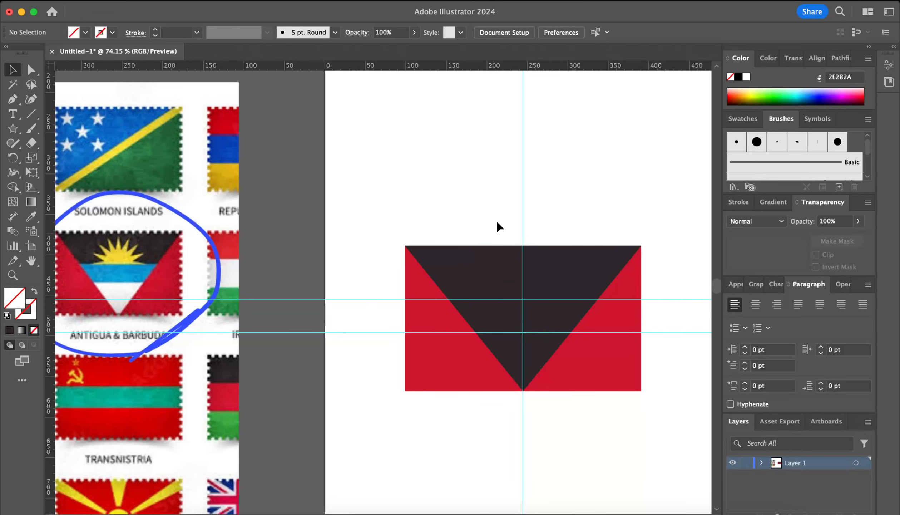
Step: Delete the vertical guide through the flag's centre and select the upper horizontal guide
{"action": "left_click", "coordinate": [523, 157]}
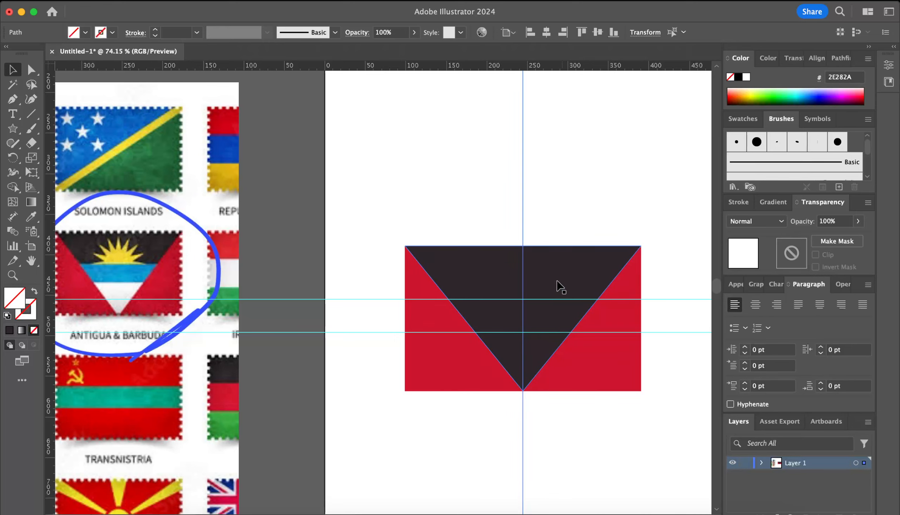
{"action": "key", "text": "Delete"}
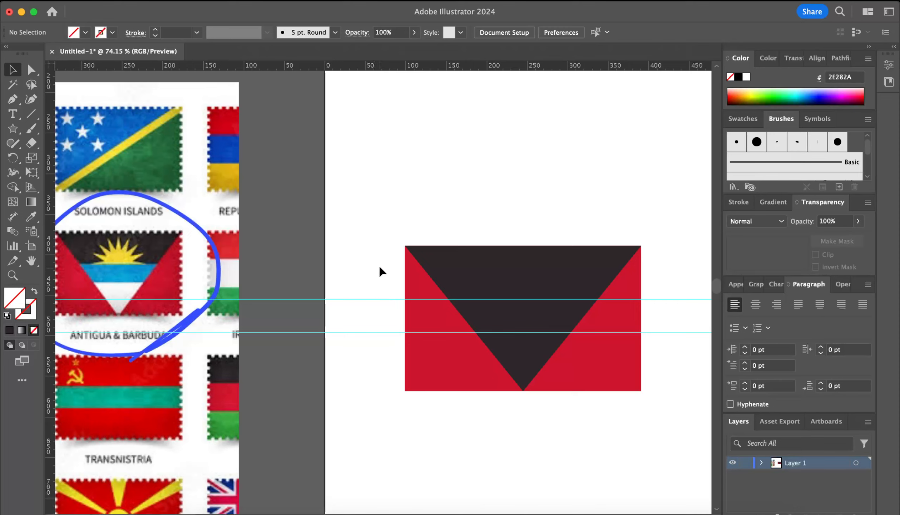
{"action": "left_click", "coordinate": [352, 299]}
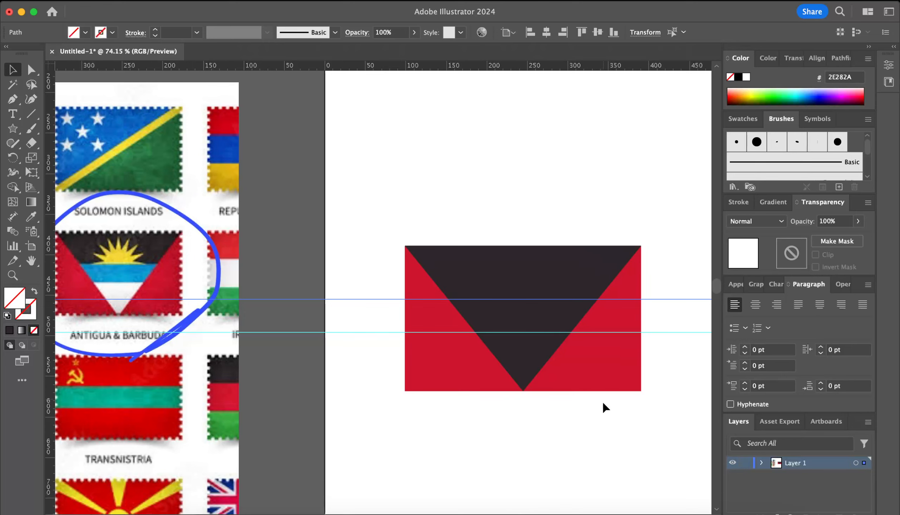
Step: Select the black triangle together with both horizontal guides, and clear the selection
{"action": "left_click", "coordinate": [704, 514]}
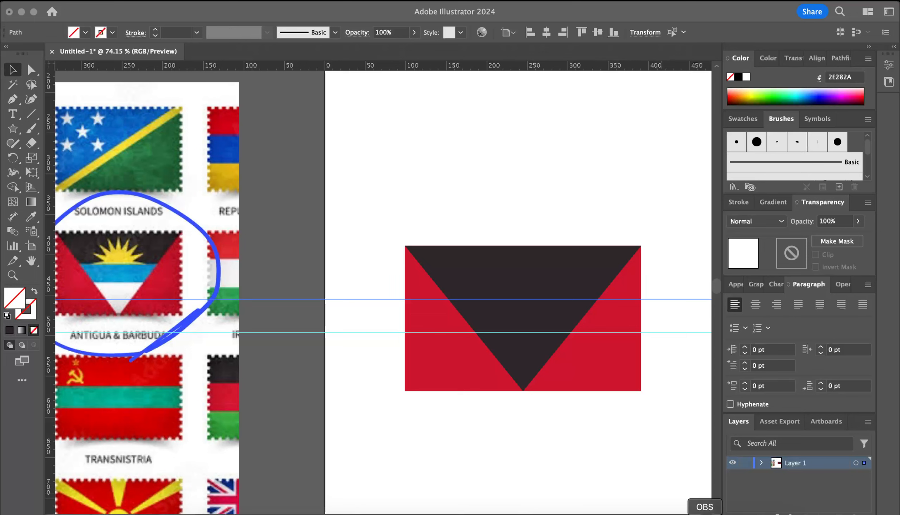
{"action": "left_click", "coordinate": [421, 512]}
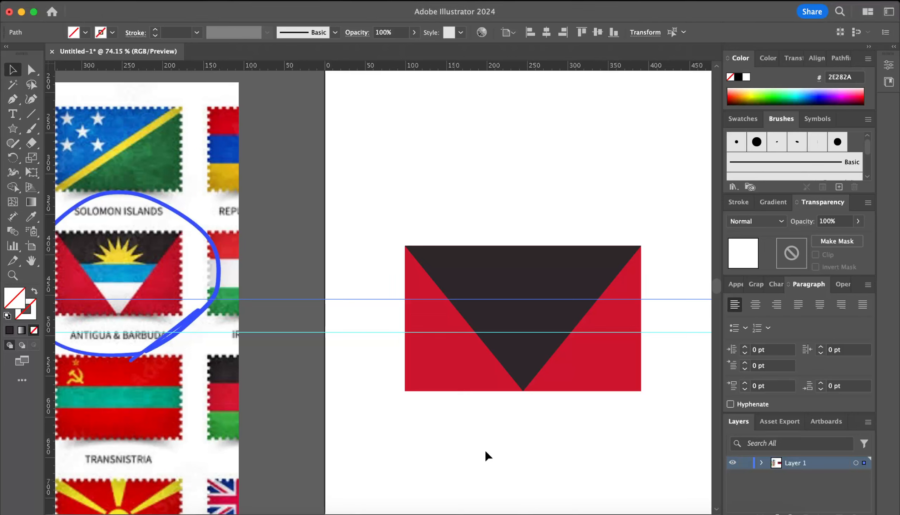
{"action": "left_click", "coordinate": [592, 279]}
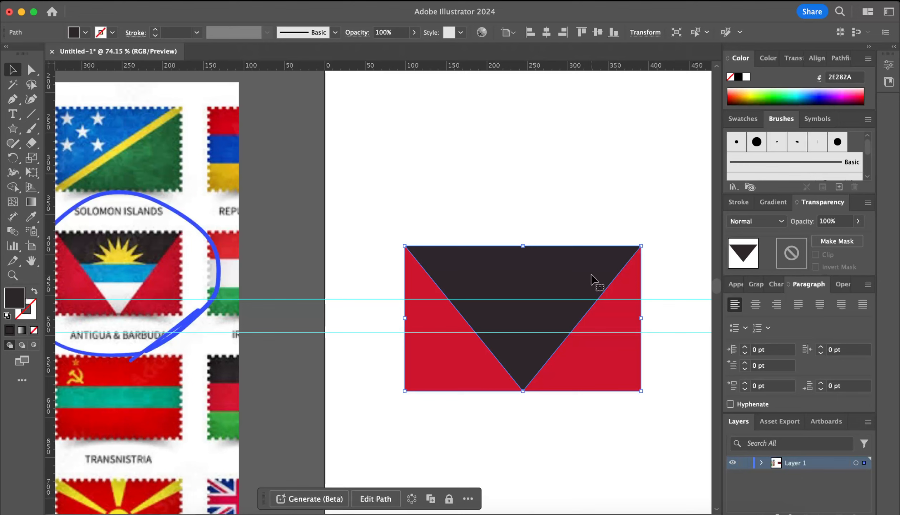
{"action": "left_click", "coordinate": [688, 299], "text": "shift"}
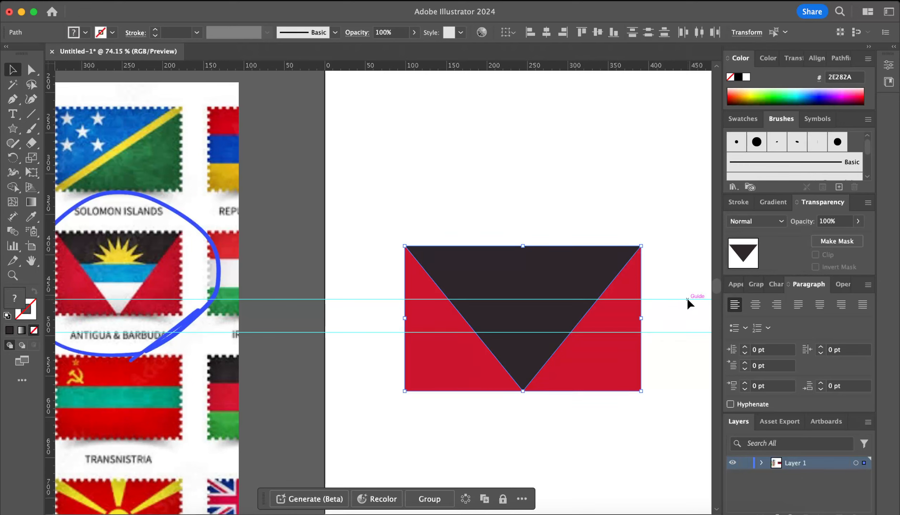
{"action": "left_click", "coordinate": [691, 332], "text": "shift"}
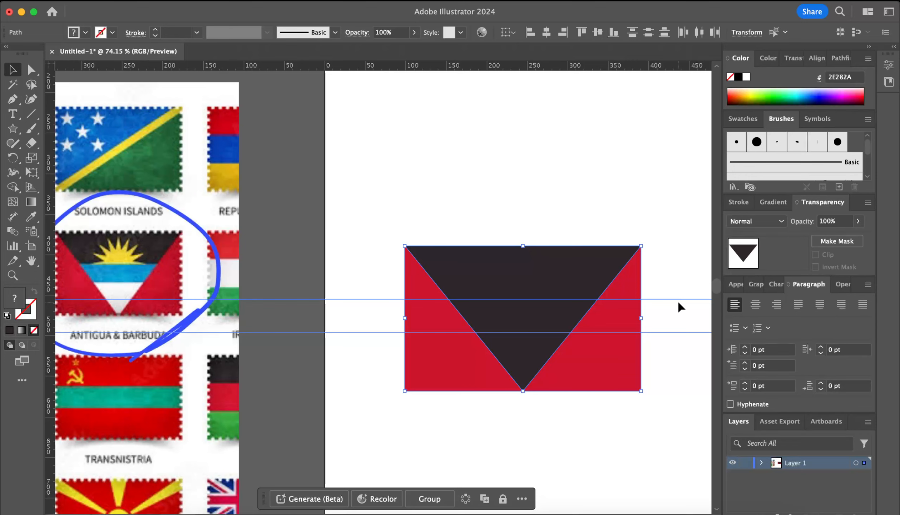
{"action": "left_click", "coordinate": [678, 231]}
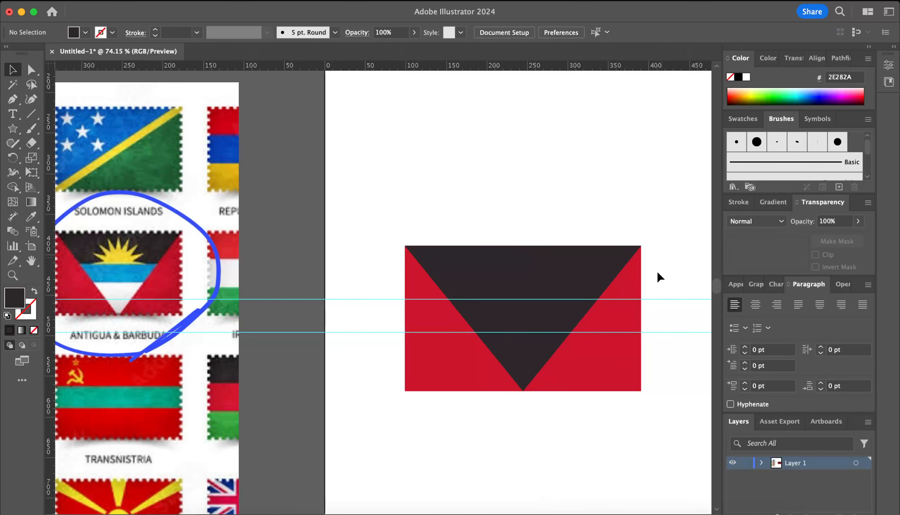
Step: Show a close-up of the flag with the black triangle and both guides selected, and deselect them
{"action": "scroll", "coordinate": [658, 272], "scroll_direction": "up", "scroll_amount": 5}
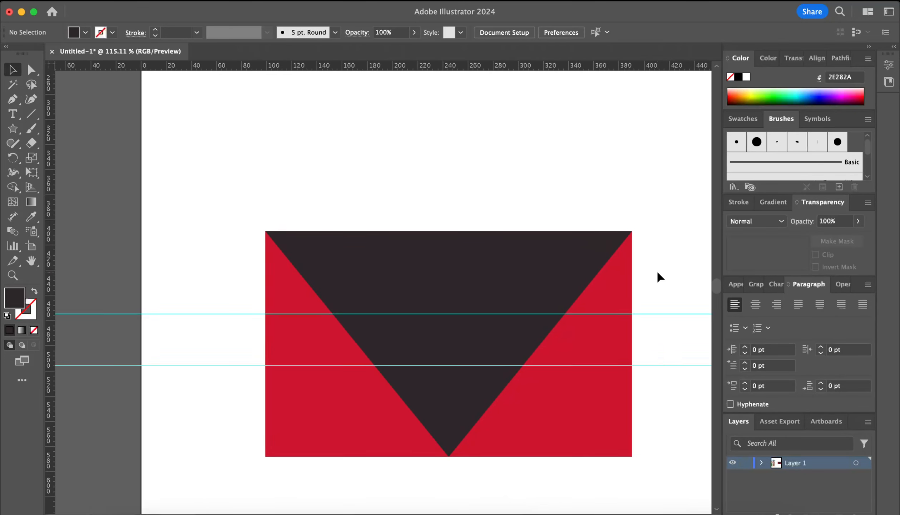
{"action": "scroll", "coordinate": [658, 273], "scroll_direction": "down", "scroll_amount": 3}
{"action": "left_click", "coordinate": [521, 207]}
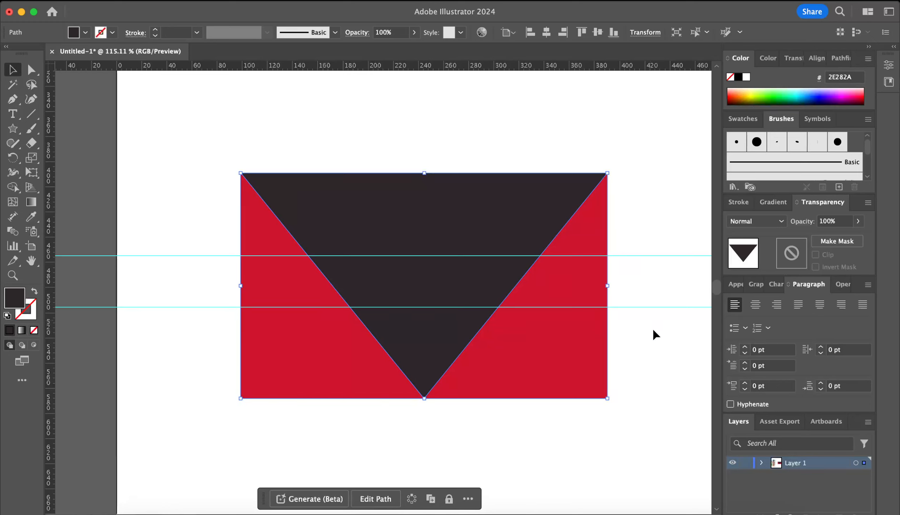
{"action": "left_click", "coordinate": [670, 307], "text": "shift"}
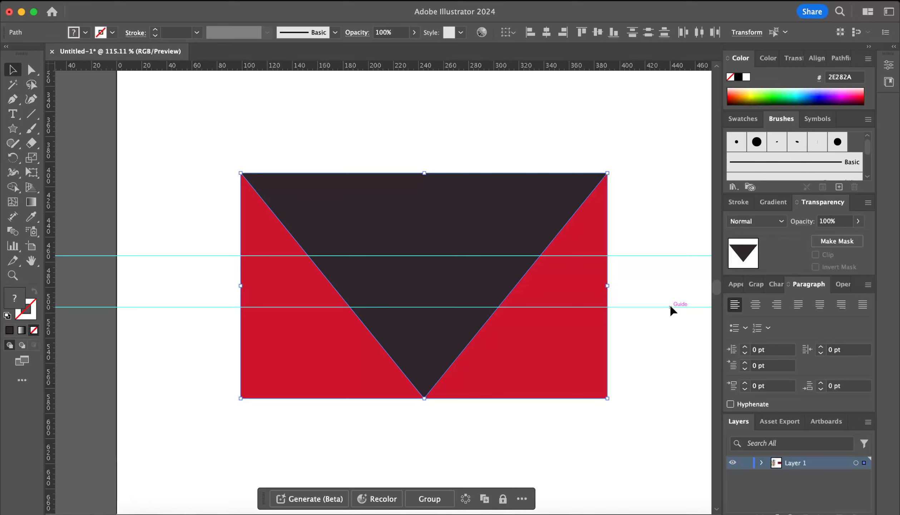
{"action": "left_click", "coordinate": [677, 257], "text": "shift"}
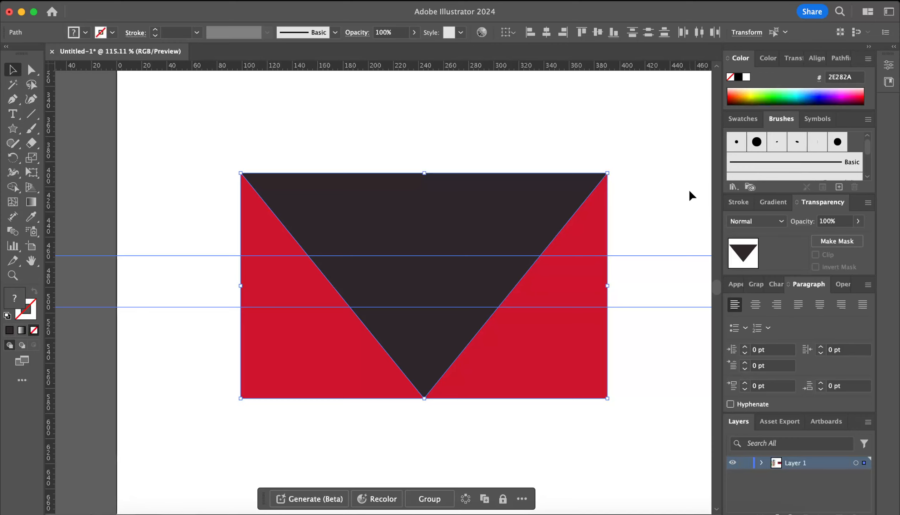
{"action": "scroll", "coordinate": [689, 192], "scroll_direction": "up", "scroll_amount": 3}
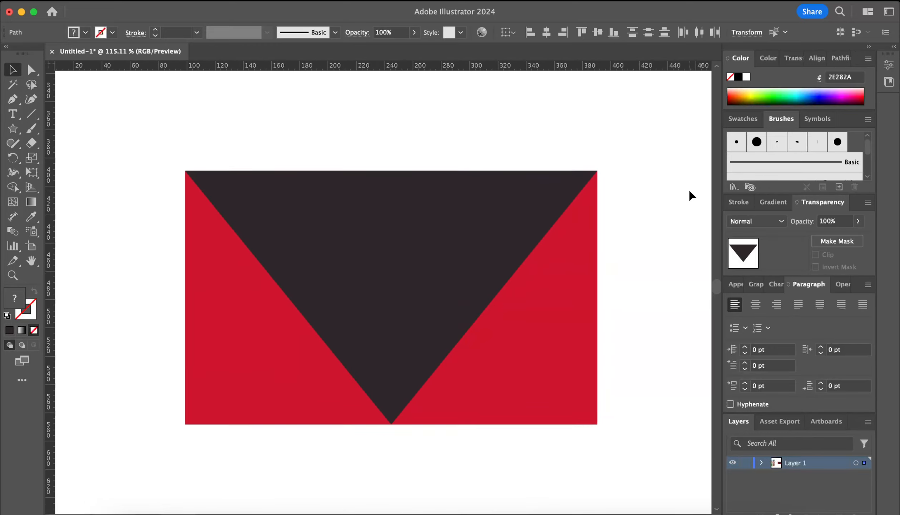
{"action": "scroll", "coordinate": [690, 192], "scroll_direction": "left", "scroll_amount": 1}
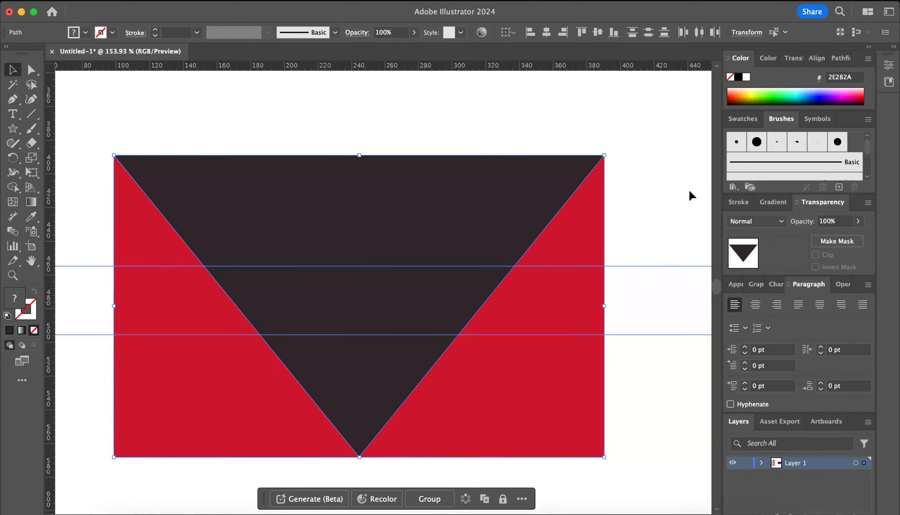
{"action": "scroll", "coordinate": [691, 196], "scroll_direction": "down", "scroll_amount": 2}
{"action": "scroll", "coordinate": [692, 196], "scroll_direction": "down", "scroll_amount": 2}
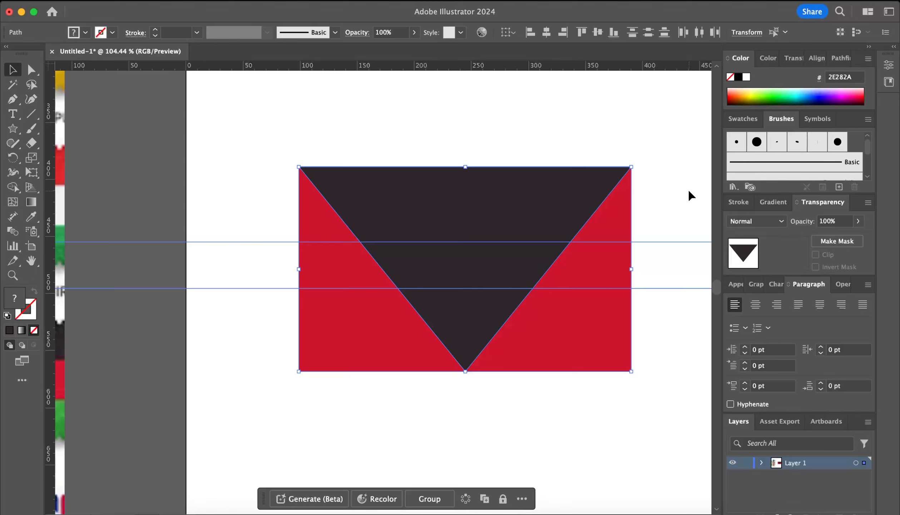
{"action": "left_click", "coordinate": [690, 196]}
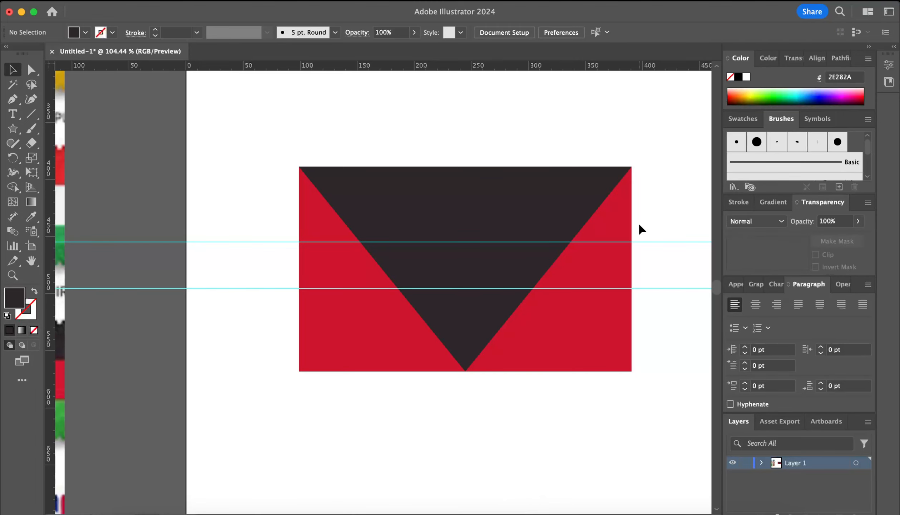
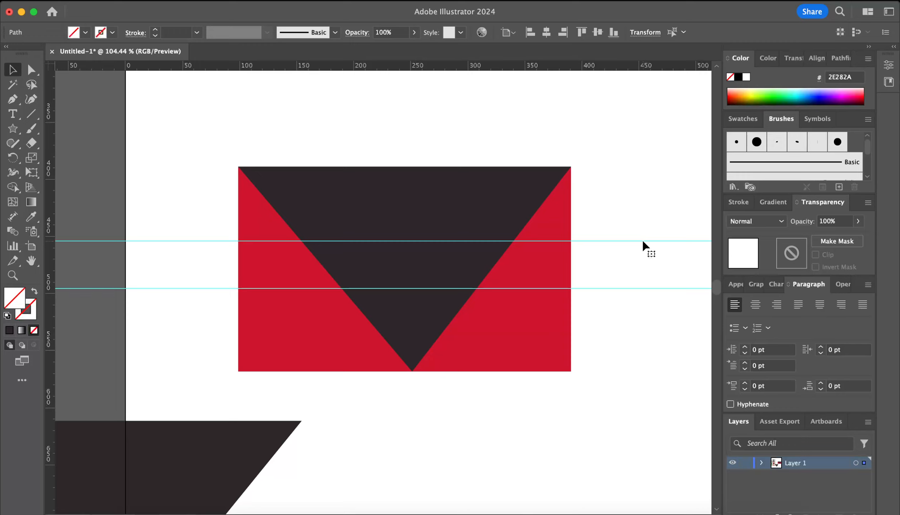
Step: Select both guides along with the off-centre black triangle, and deselect everything
{"action": "left_click", "coordinate": [642, 241]}
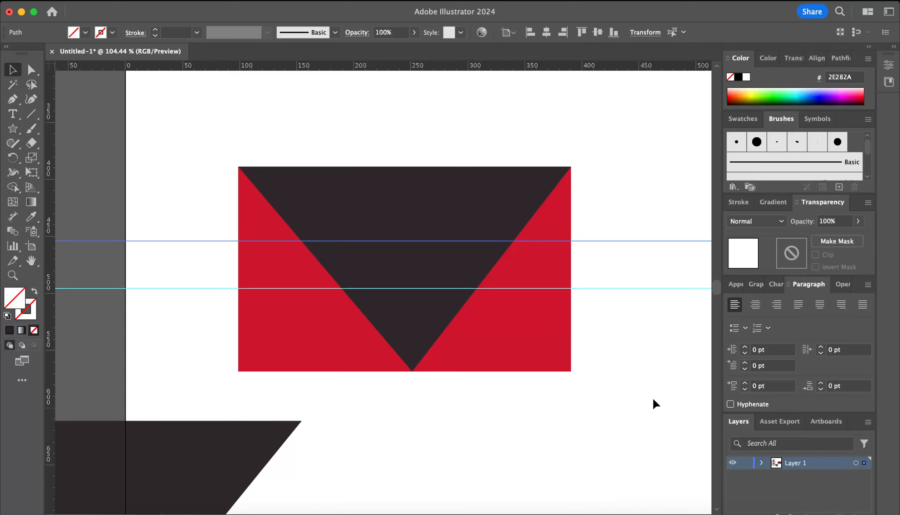
{"action": "left_click", "coordinate": [663, 288], "text": "shift"}
{"action": "left_click", "coordinate": [468, 230], "text": "shift"}
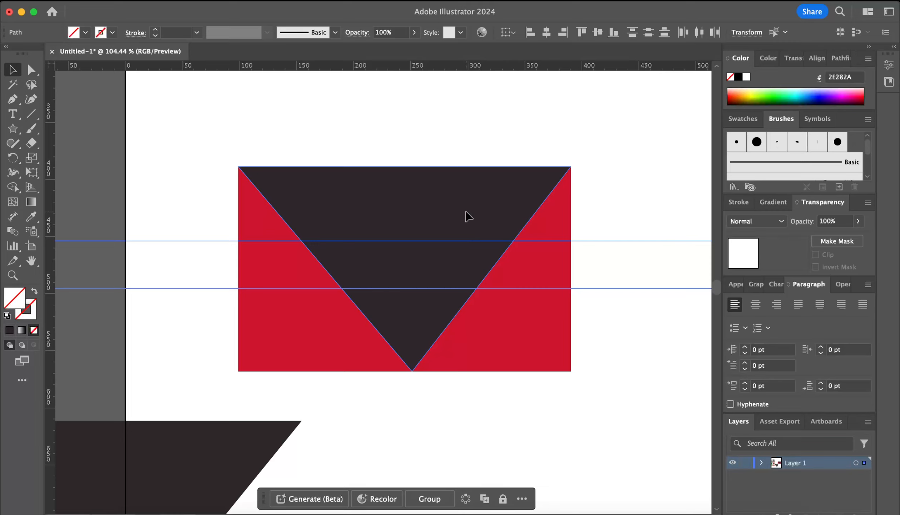
{"action": "left_click", "coordinate": [467, 216], "text": "shift"}
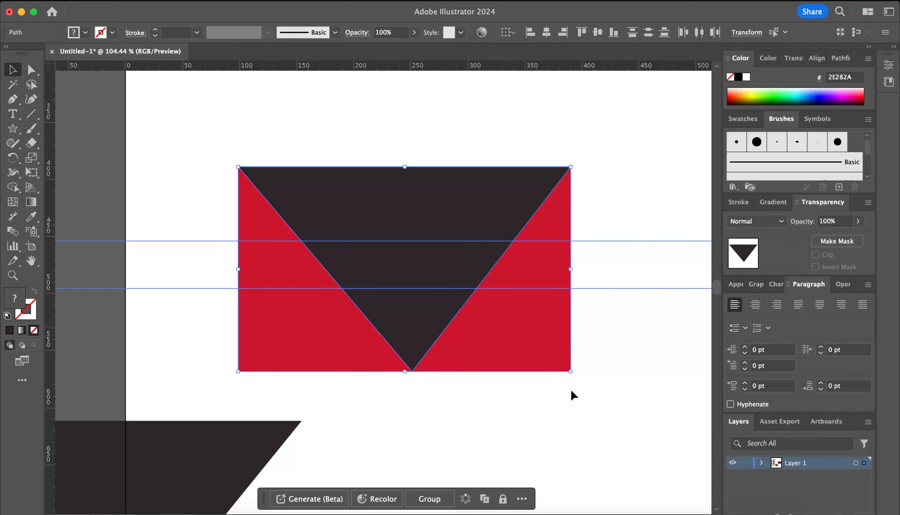
{"action": "left_click", "coordinate": [605, 357]}
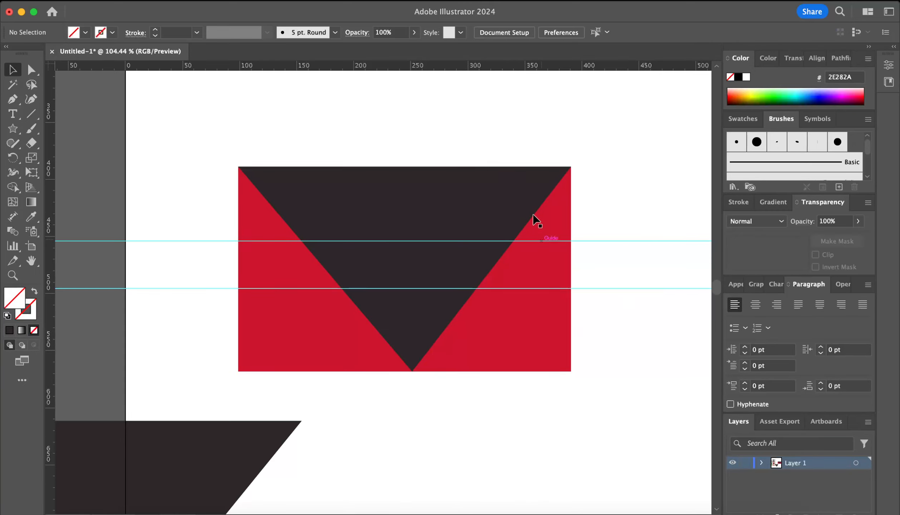
Step: Replace the off-centre black triangle with the spare one from below, centred horizontally and vertically on the red rectangle
{"action": "left_click", "coordinate": [491, 205]}
{"action": "key", "text": "super+z"}
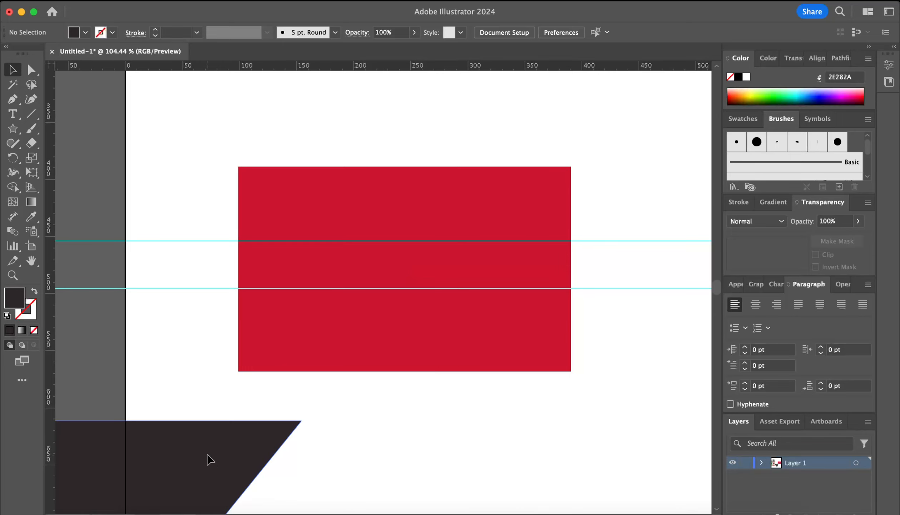
{"action": "left_click_drag", "start_coordinate": [207, 458], "coordinate": [468, 204]}
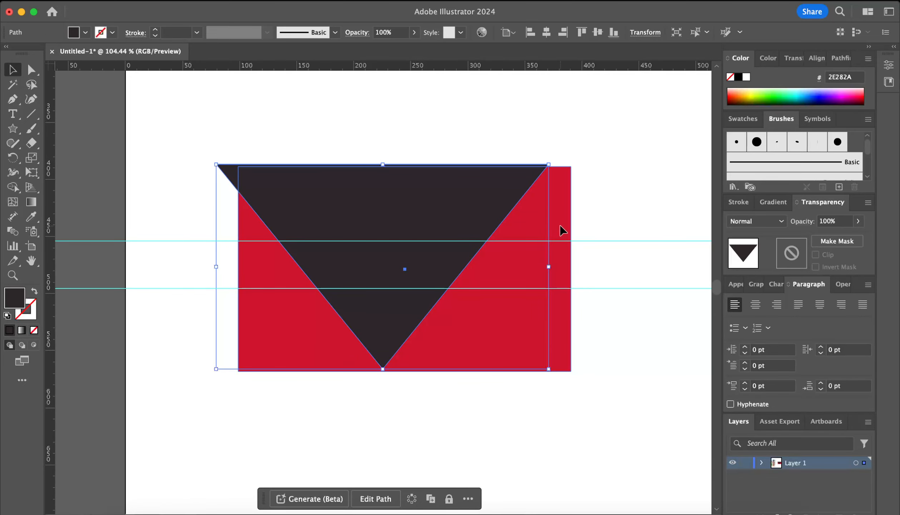
{"action": "left_click", "coordinate": [560, 226], "text": "shift"}
{"action": "left_click", "coordinate": [550, 32]}
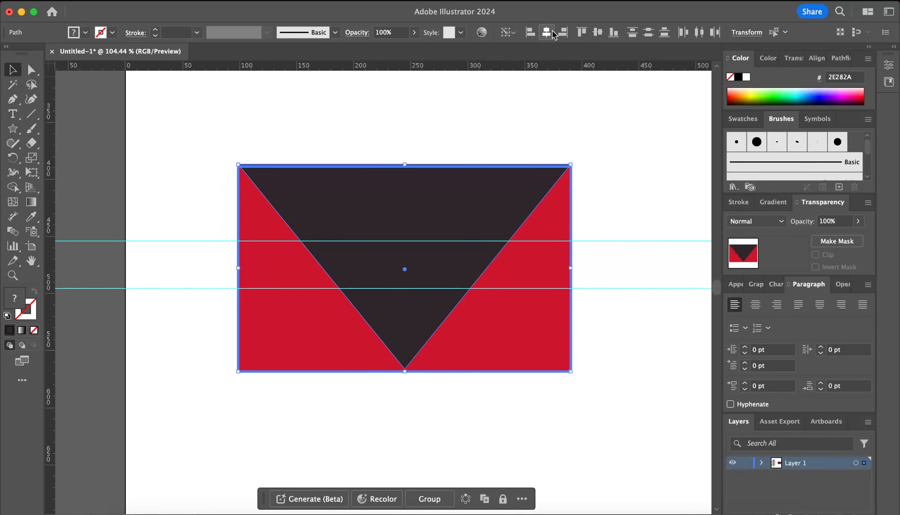
{"action": "left_click", "coordinate": [594, 33]}
{"action": "left_click", "coordinate": [647, 149]}
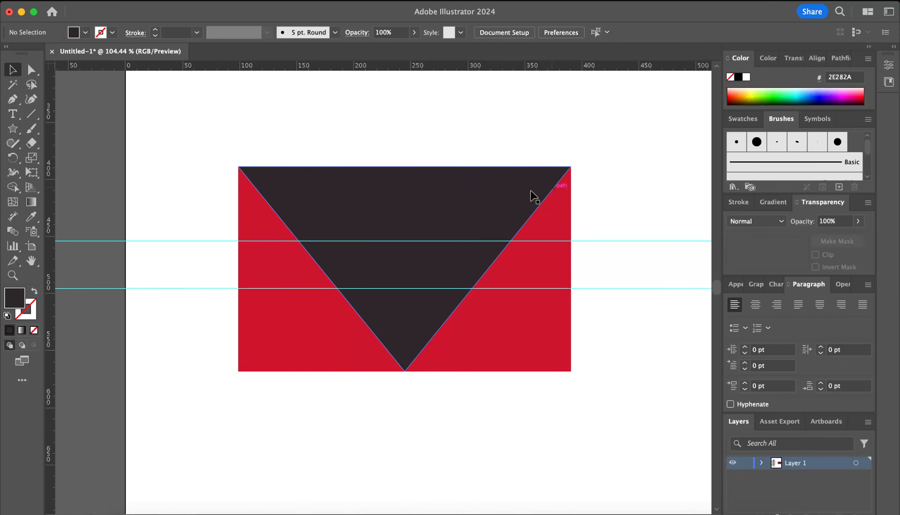
Step: Split the black triangle along both horizontal guides with the Pathfinder Divide operation
{"action": "left_click", "coordinate": [522, 211]}
{"action": "left_click", "coordinate": [616, 241], "text": "shift"}
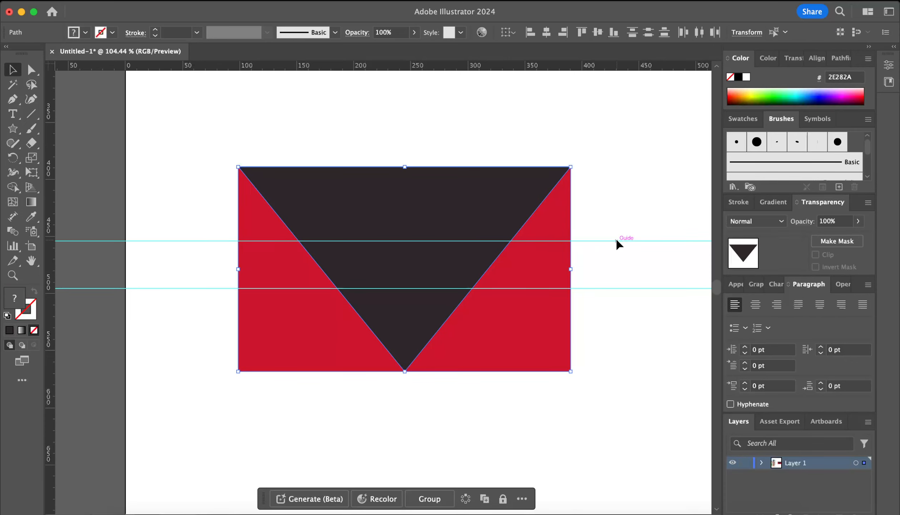
{"action": "left_click", "coordinate": [614, 292], "text": "shift"}
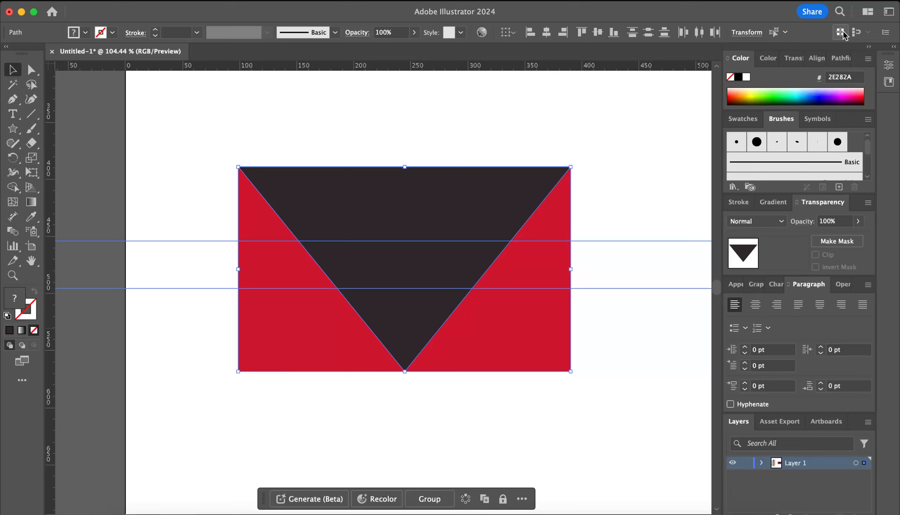
{"action": "left_click", "coordinate": [842, 58]}
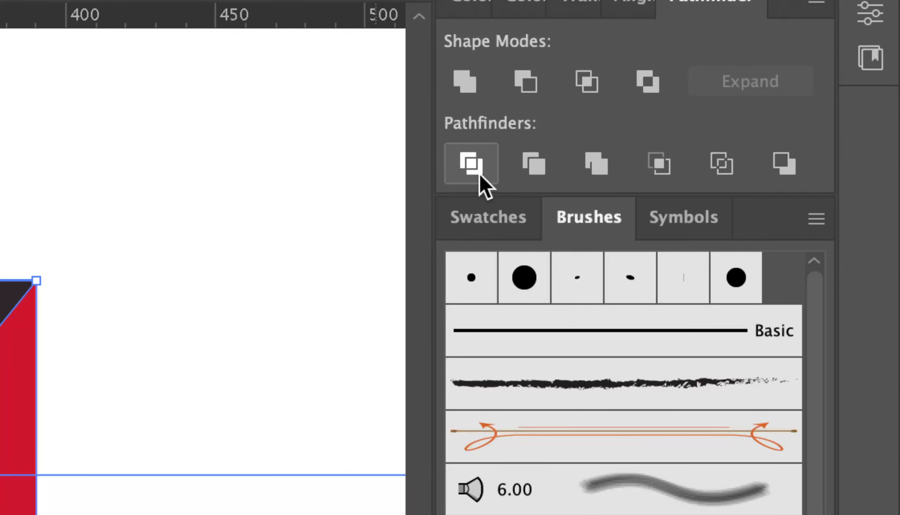
{"action": "left_click", "coordinate": [479, 175]}
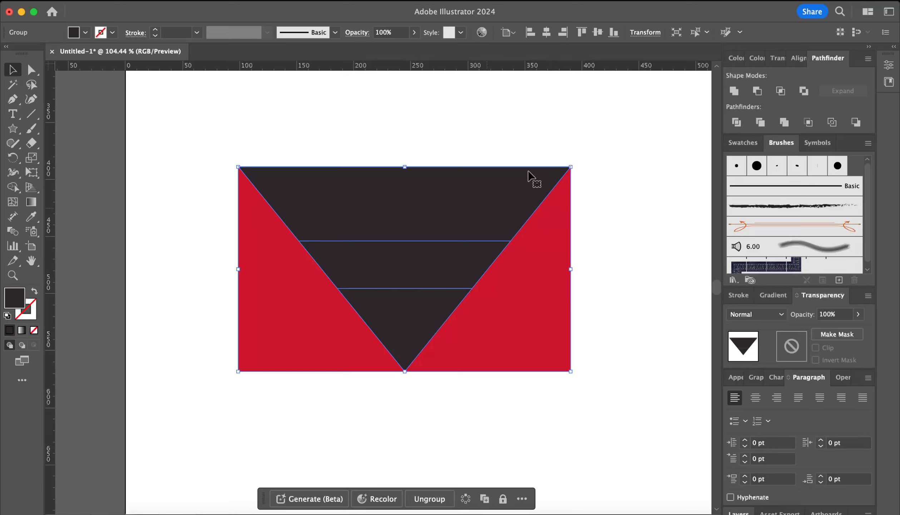
Step: Inspect the divided triangle's band pieces and their anchor points
{"action": "left_click", "coordinate": [583, 140]}
{"action": "left_click", "coordinate": [471, 218]}
{"action": "left_click", "coordinate": [869, 61]}
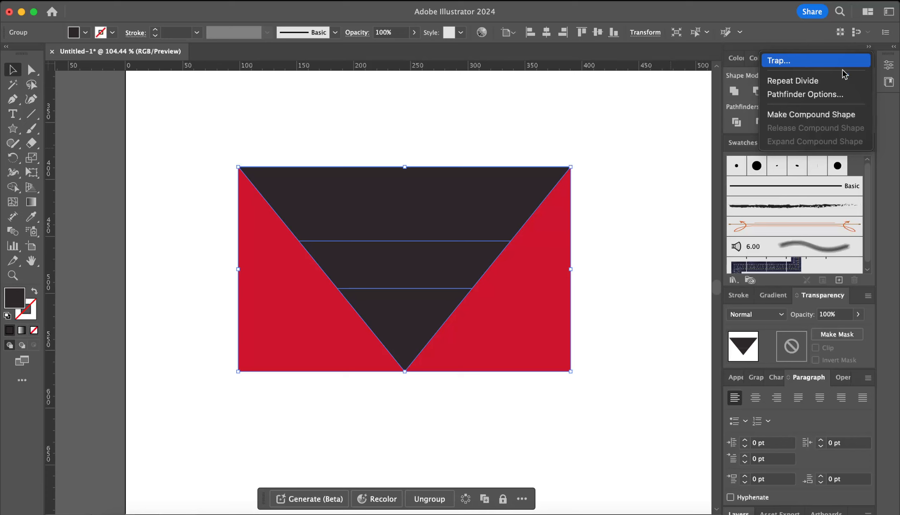
{"action": "left_click", "coordinate": [705, 132]}
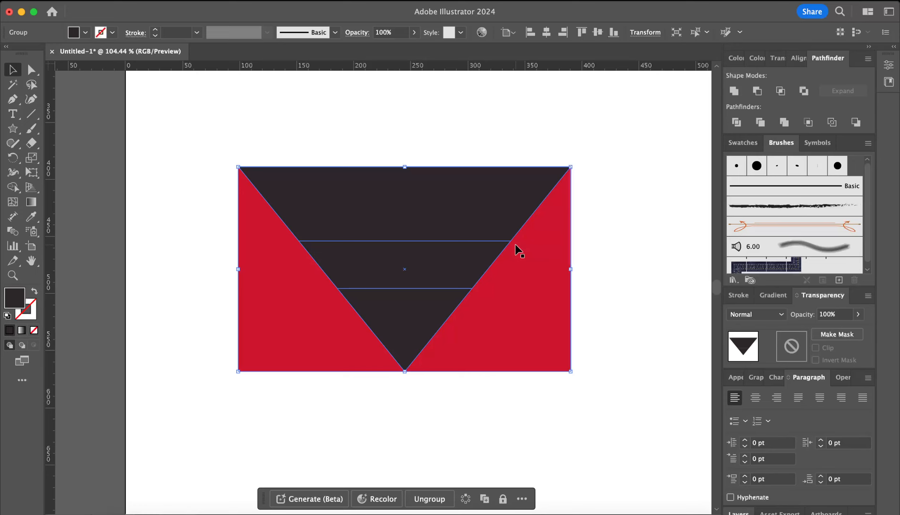
{"action": "left_click", "coordinate": [643, 205]}
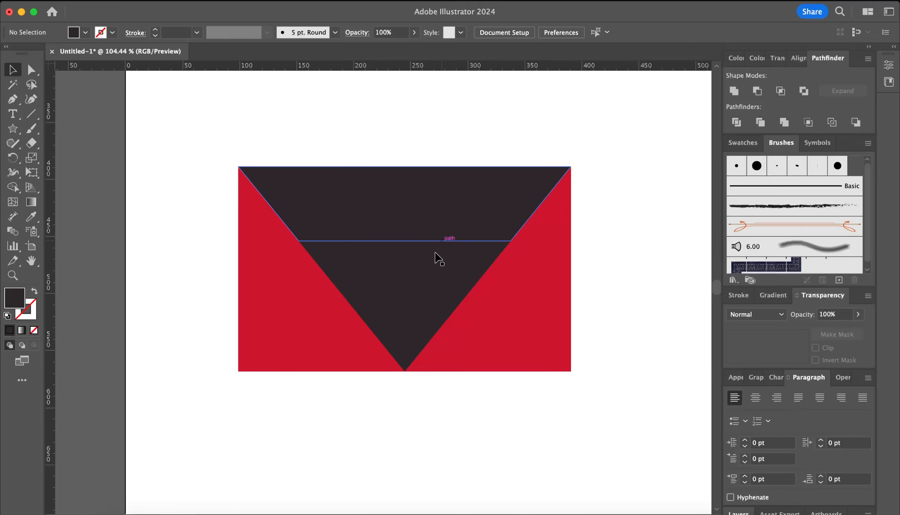
{"action": "left_click", "coordinate": [466, 216]}
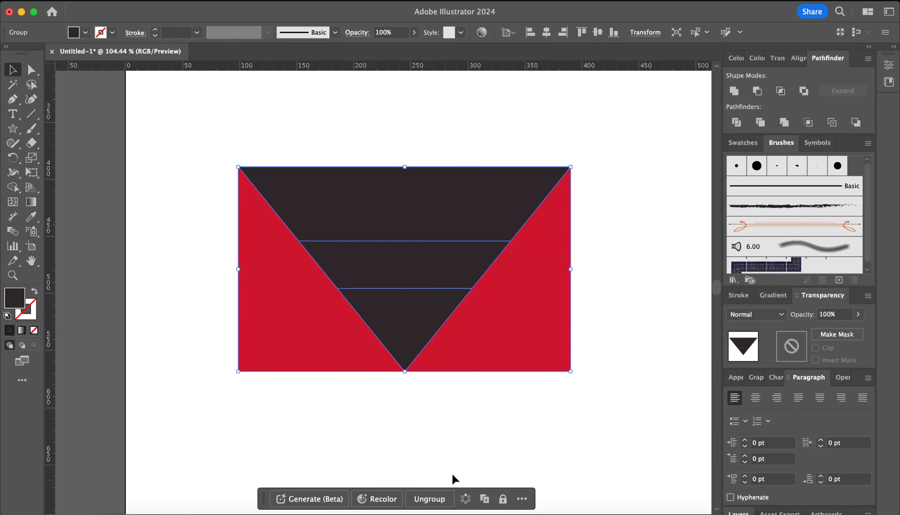
{"action": "left_click", "coordinate": [671, 348]}
{"action": "left_click", "coordinate": [456, 272]}
{"action": "key", "text": "a"}
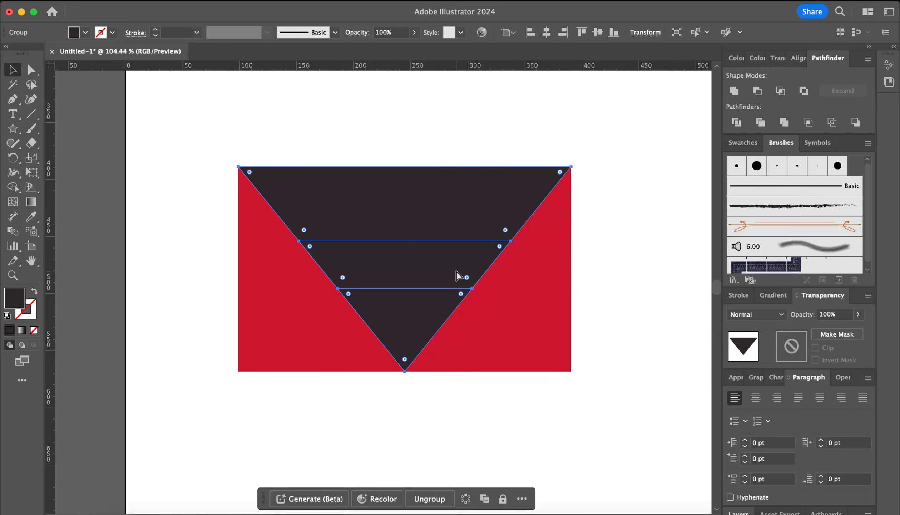
Step: Undo the division and apply Pathfinder Divide again to the triangle and both guides
{"action": "key", "text": "super+z"}
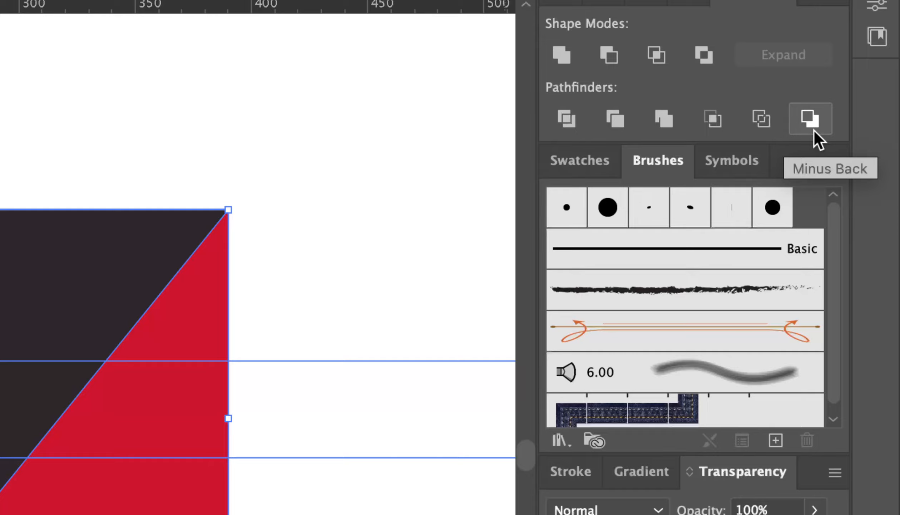
{"action": "left_click", "coordinate": [571, 120]}
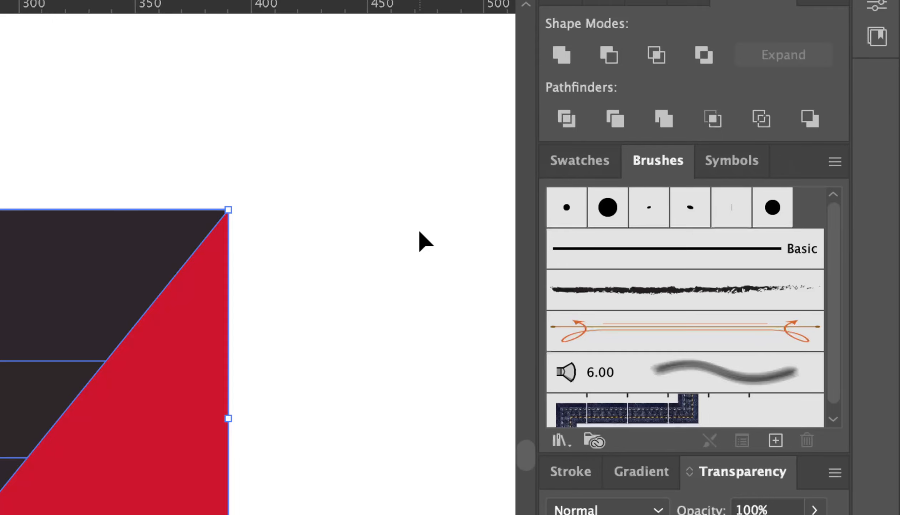
{"action": "scroll", "coordinate": [419, 231], "scroll_direction": "left", "scroll_amount": 6}
{"action": "scroll", "coordinate": [419, 231], "scroll_direction": "down", "scroll_amount": 4}
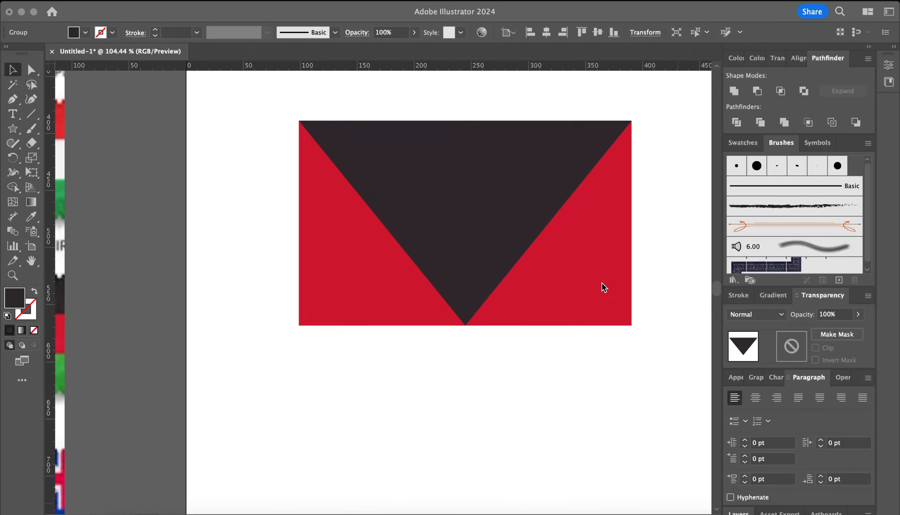
Step: Ungroup the divided black triangle so its three bands become separate pieces
{"action": "scroll", "coordinate": [602, 284], "scroll_direction": "right", "scroll_amount": 3}
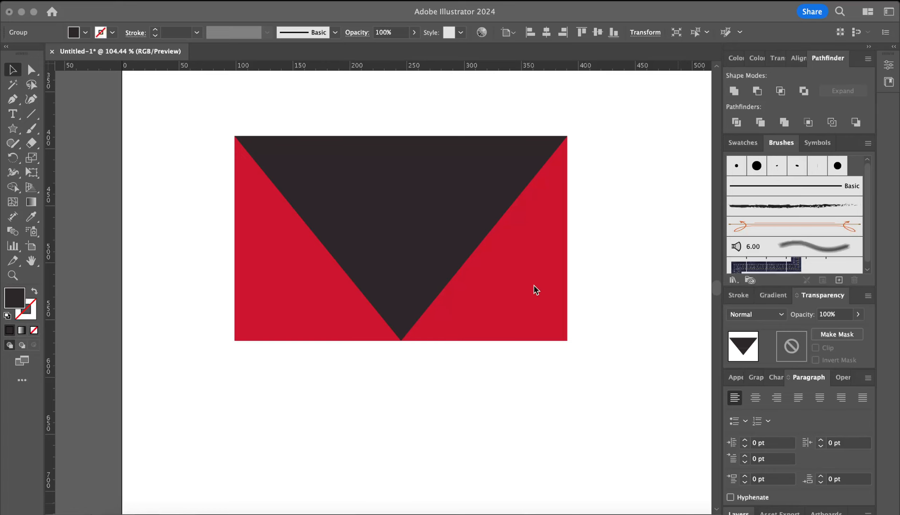
{"action": "left_click", "coordinate": [624, 255]}
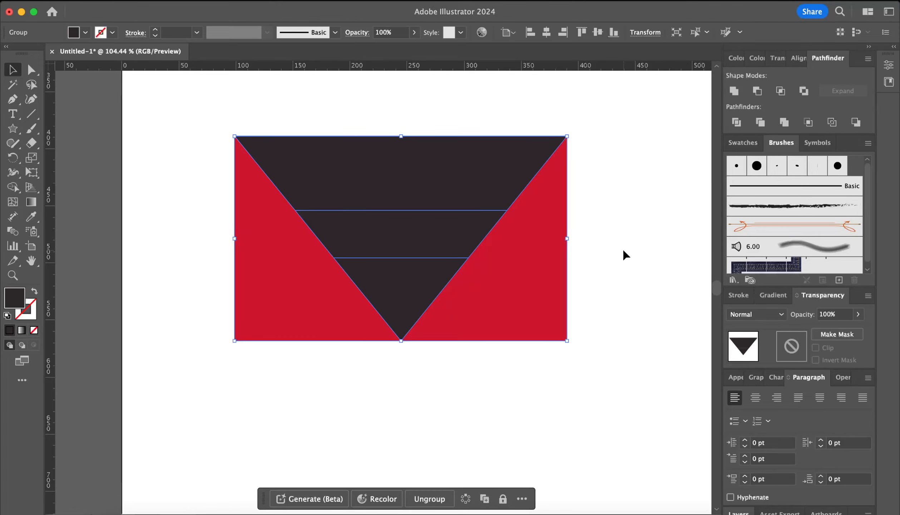
{"action": "scroll", "coordinate": [623, 255], "scroll_direction": "up", "scroll_amount": 2}
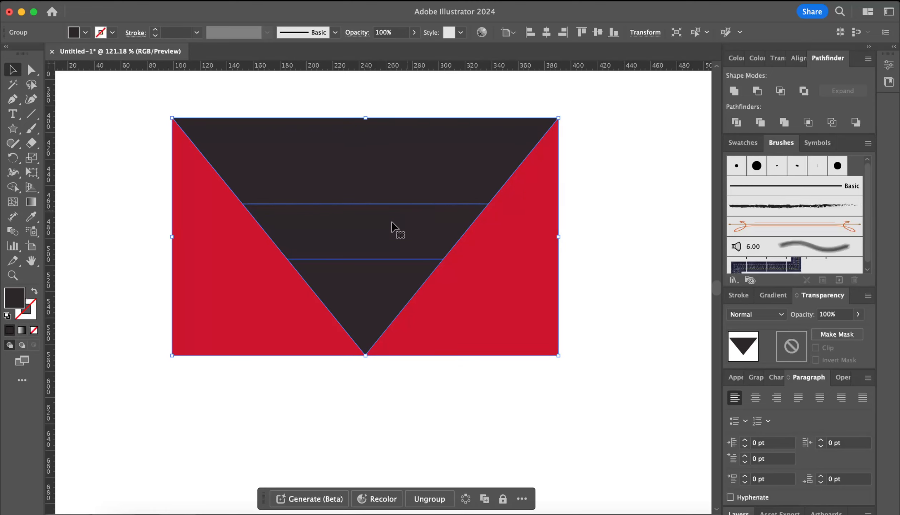
{"action": "scroll", "coordinate": [421, 264], "scroll_direction": "up", "scroll_amount": 3}
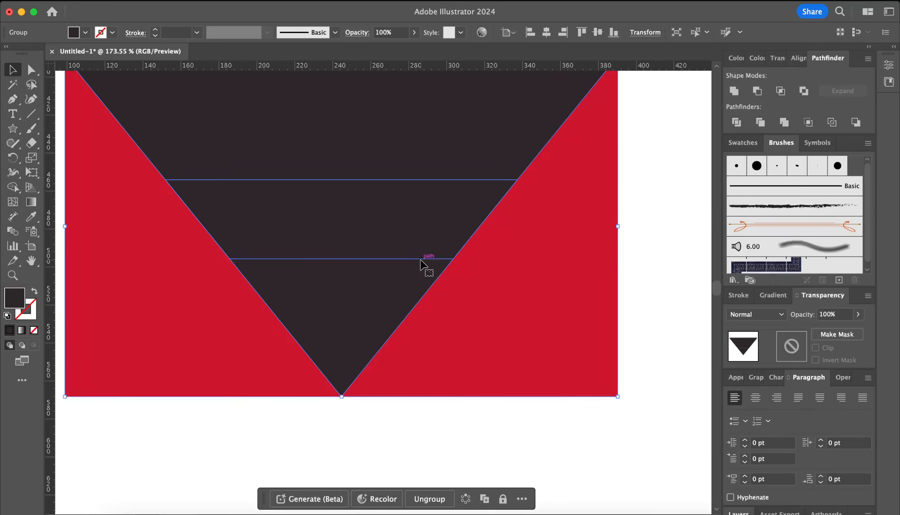
{"action": "left_click", "coordinate": [704, 216]}
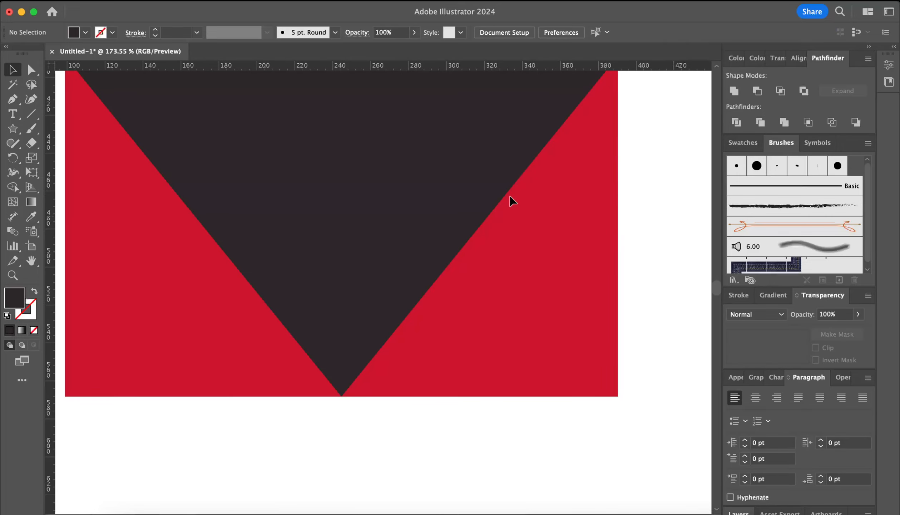
{"action": "left_click", "coordinate": [450, 172]}
{"action": "right_click", "coordinate": [451, 172]}
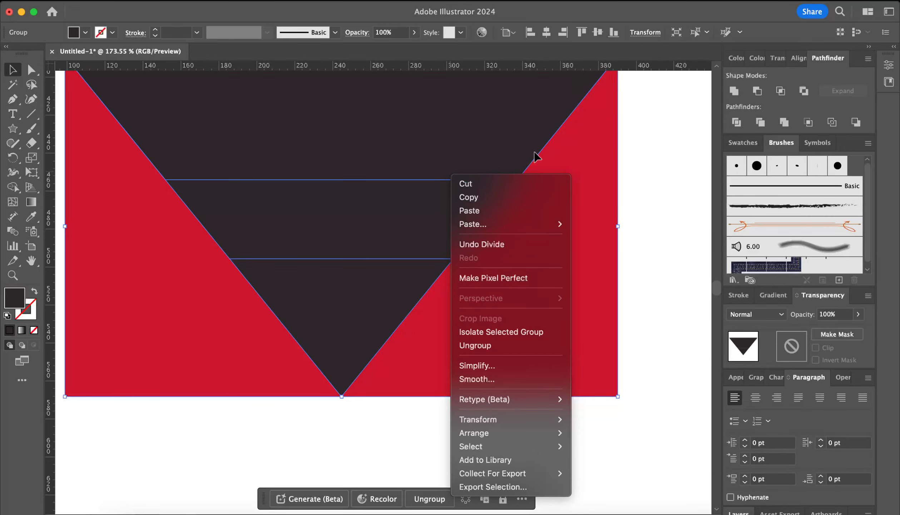
{"action": "left_click", "coordinate": [493, 345]}
{"action": "left_click", "coordinate": [683, 256]}
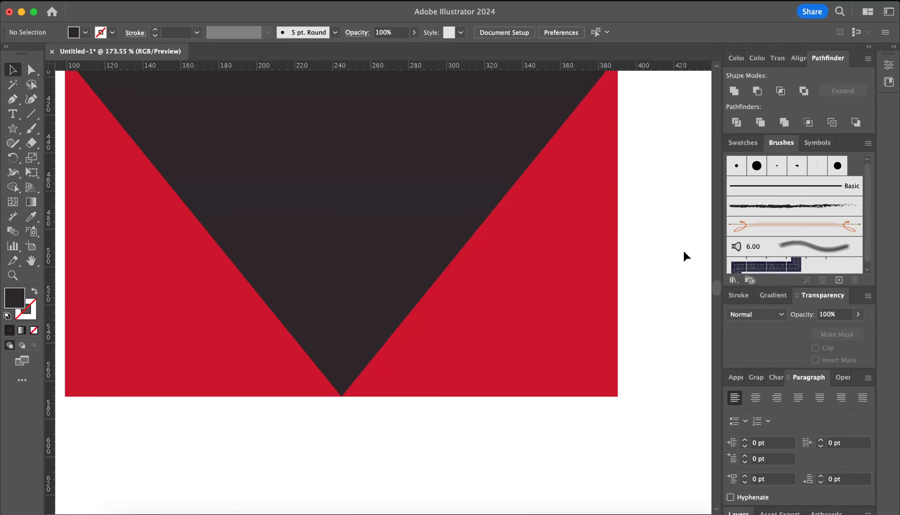
Step: Test that the pieces are separate by moving the bottom tip and the middle band away, and undo both moves
{"action": "scroll", "coordinate": [668, 261], "scroll_direction": "up", "scroll_amount": 1}
{"action": "scroll", "coordinate": [669, 260], "scroll_direction": "up", "scroll_amount": 3}
{"action": "left_click", "coordinate": [445, 195]}
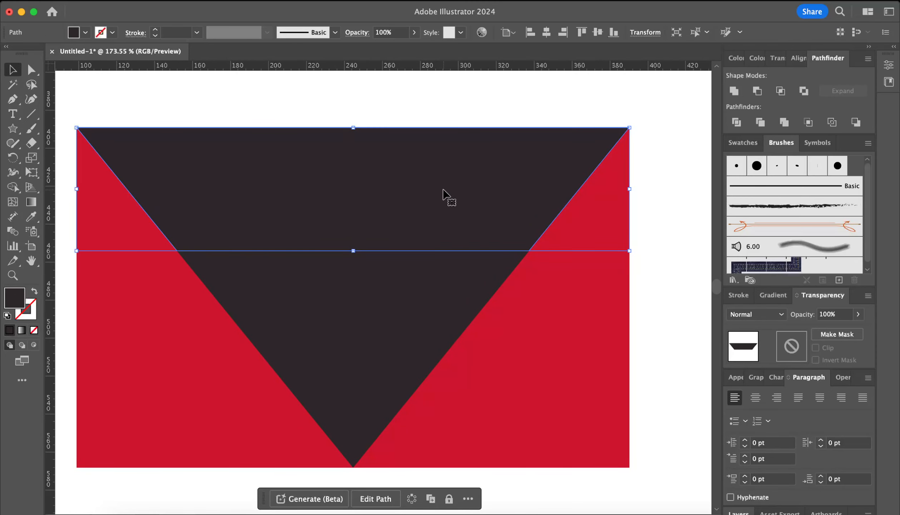
{"action": "scroll", "coordinate": [396, 187], "scroll_direction": "down", "scroll_amount": 3}
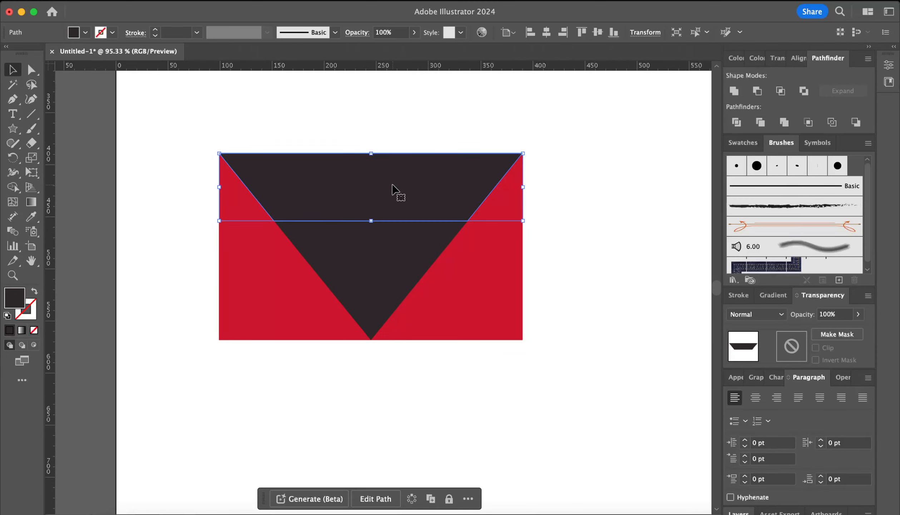
{"action": "left_click", "coordinate": [384, 236]}
{"action": "left_click", "coordinate": [386, 298]}
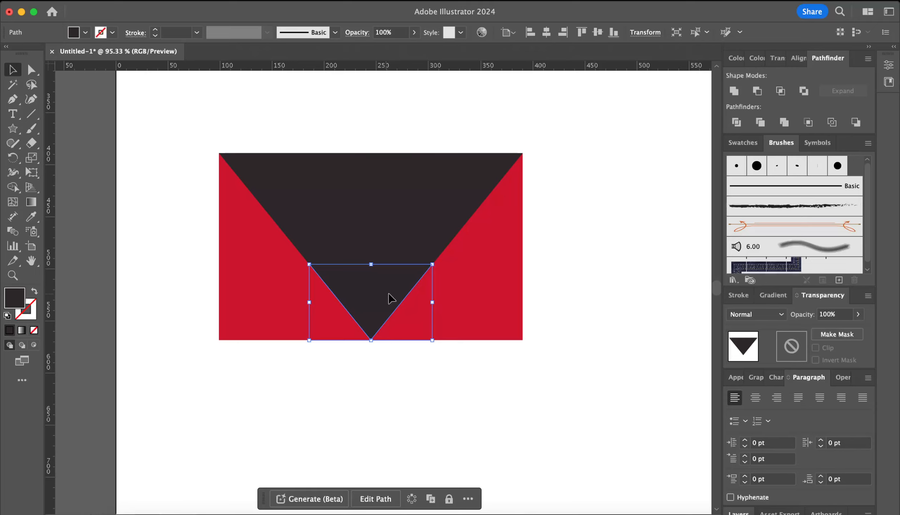
{"action": "left_click_drag", "start_coordinate": [388, 299], "coordinate": [500, 336]}
{"action": "left_click_drag", "start_coordinate": [412, 258], "coordinate": [308, 350]}
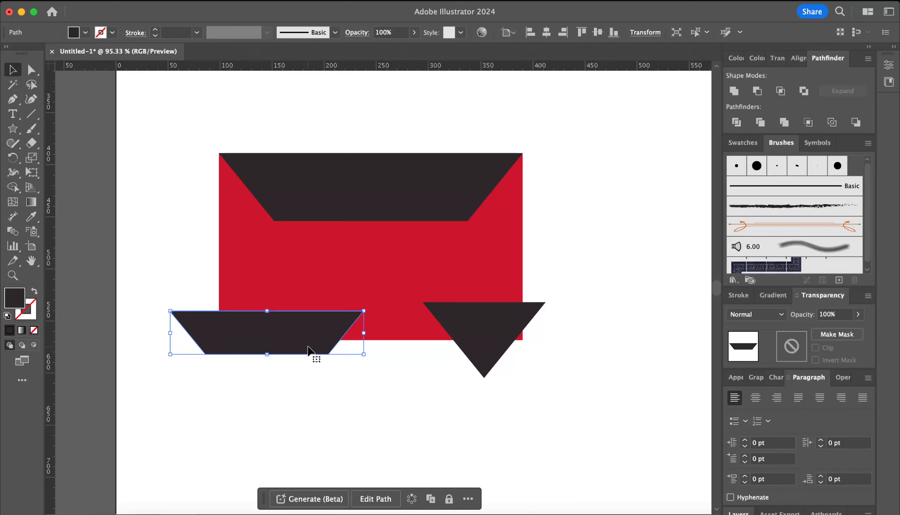
{"action": "key", "text": "super+z"}
{"action": "key", "text": "super+z"}
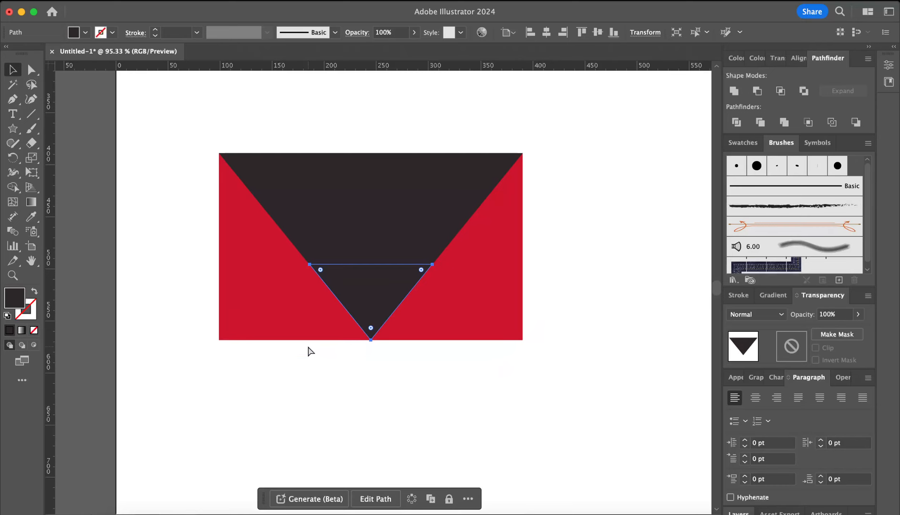
Step: Fill the bottom tip of the triangle with the white sampled from the Antigua & Barbuda reference flag
{"action": "scroll", "coordinate": [311, 345], "scroll_direction": "down", "scroll_amount": 5}
{"action": "scroll", "coordinate": [312, 346], "scroll_direction": "left", "scroll_amount": 5}
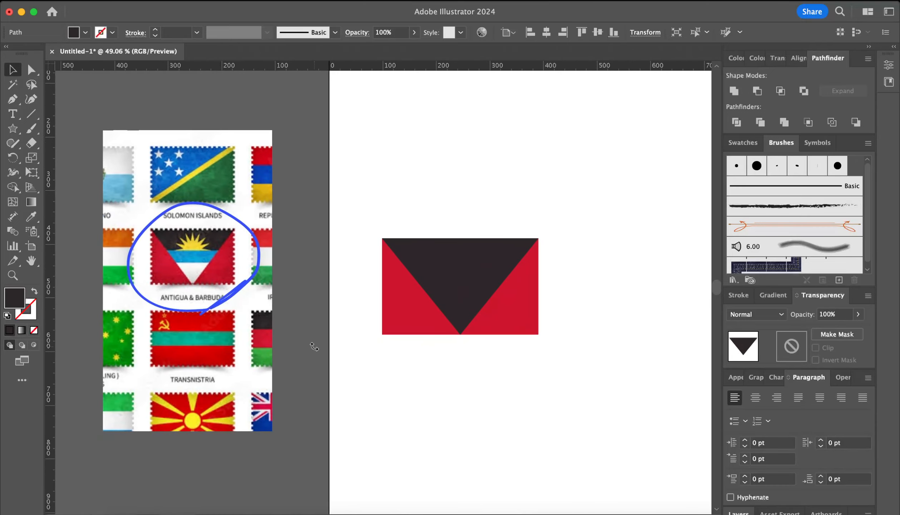
{"action": "scroll", "coordinate": [472, 305], "scroll_direction": "up", "scroll_amount": 4}
{"action": "left_click", "coordinate": [469, 303]}
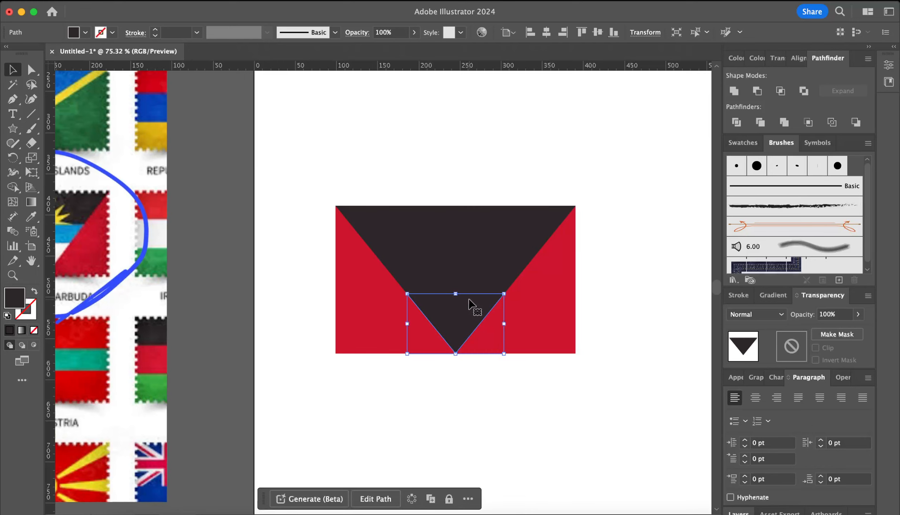
{"action": "key", "text": "i"}
{"action": "scroll", "coordinate": [472, 295], "scroll_direction": "left", "scroll_amount": 5}
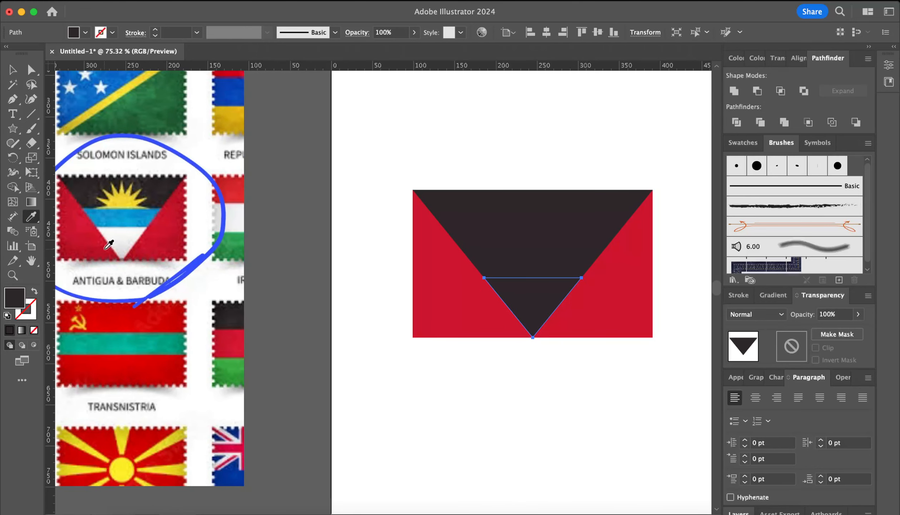
{"action": "left_click", "coordinate": [127, 238]}
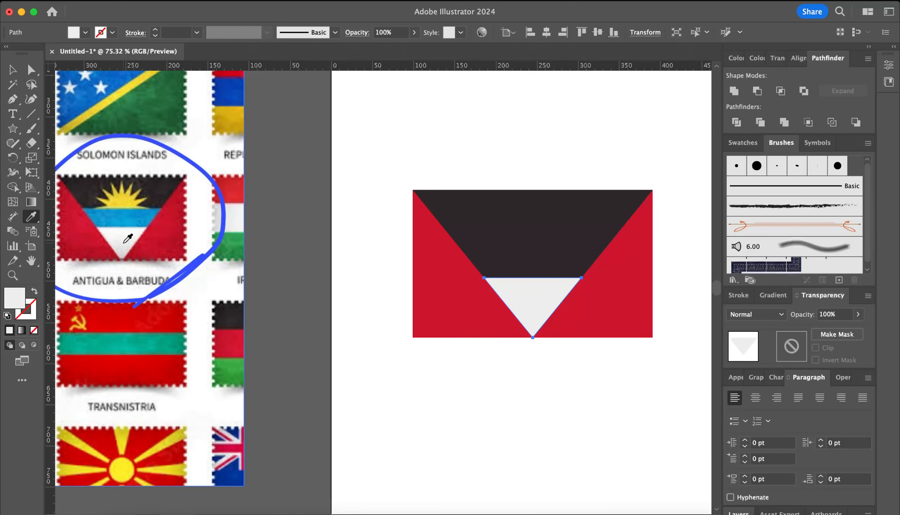
{"action": "key", "text": "v"}
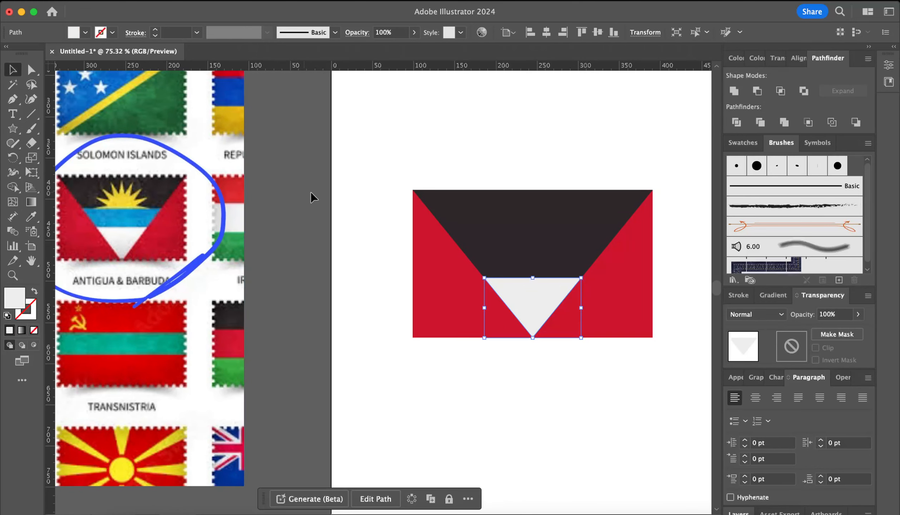
Step: Fill the middle band of the triangle with the blue sampled from the reference flag's stripe, and deselect it
{"action": "left_click", "coordinate": [509, 255]}
{"action": "key", "text": "i"}
{"action": "left_click", "coordinate": [144, 212]}
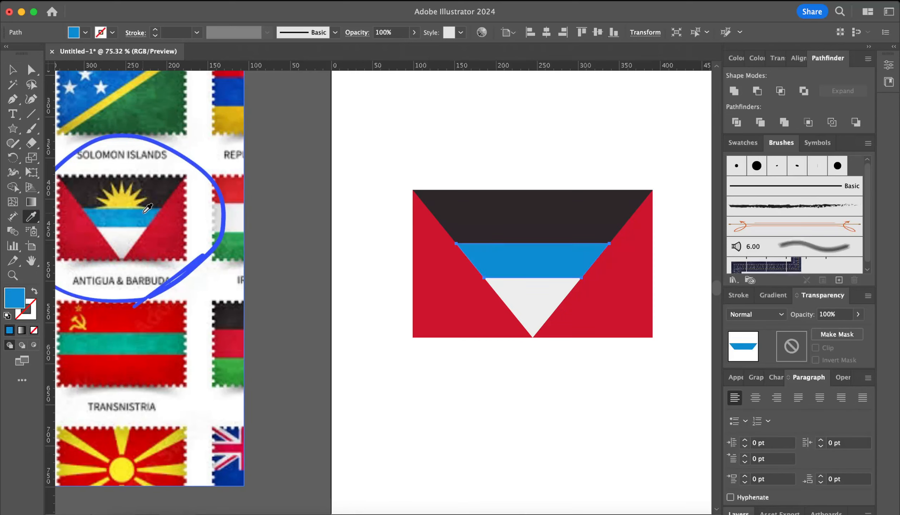
{"action": "key", "text": "v"}
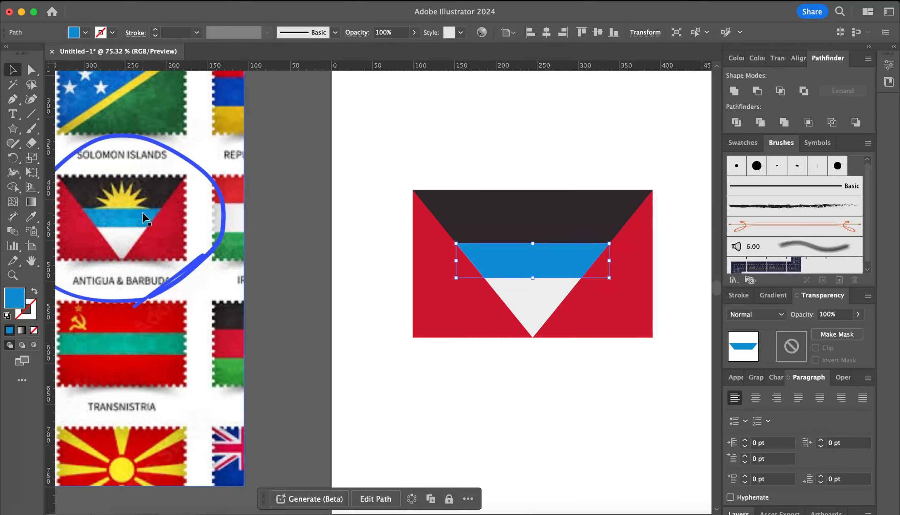
{"action": "left_click", "coordinate": [452, 108]}
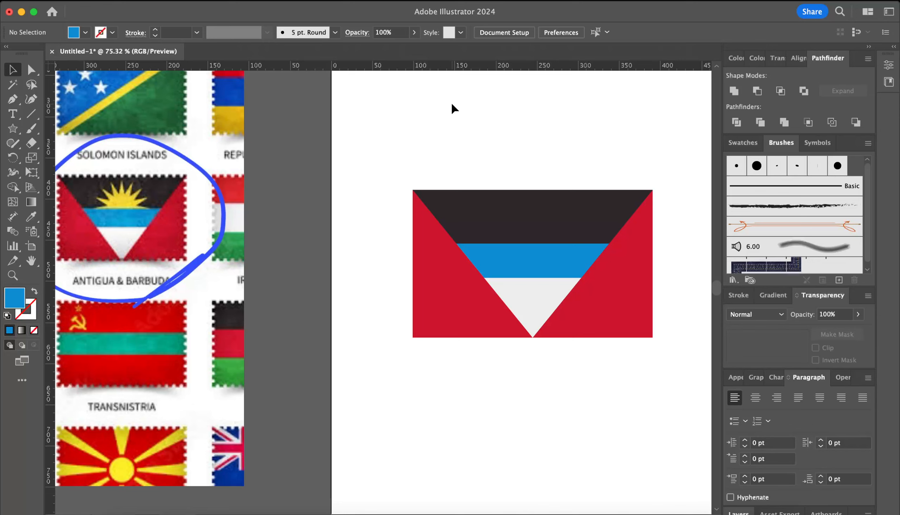
Step: Demonstrate the Eyedropper on the bottom tip by sampling the Solomon Islands green, and resample the reference flag's white
{"action": "left_click", "coordinate": [531, 321]}
{"action": "key", "text": "i"}
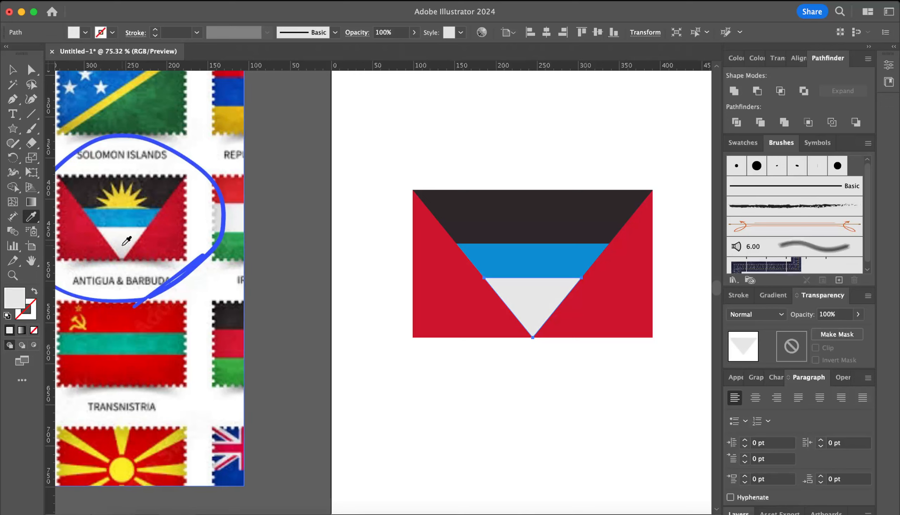
{"action": "left_click", "coordinate": [165, 105]}
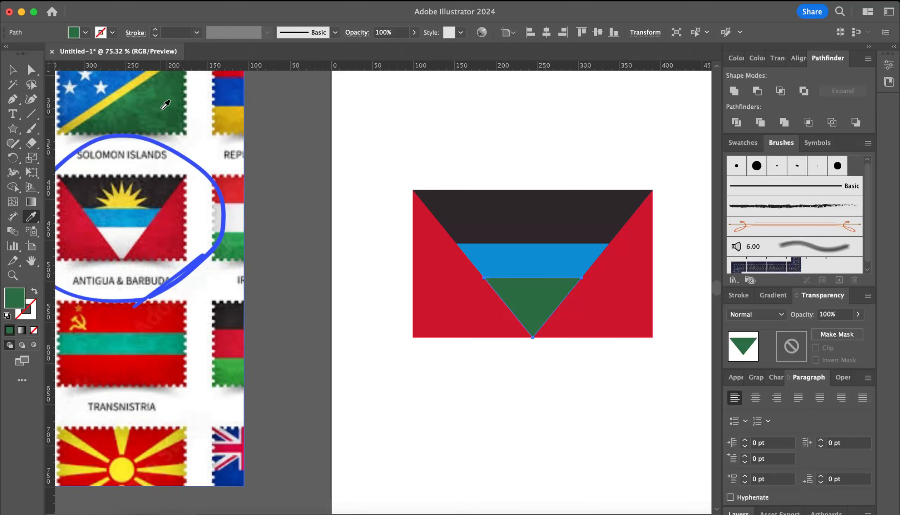
{"action": "left_click", "coordinate": [129, 243]}
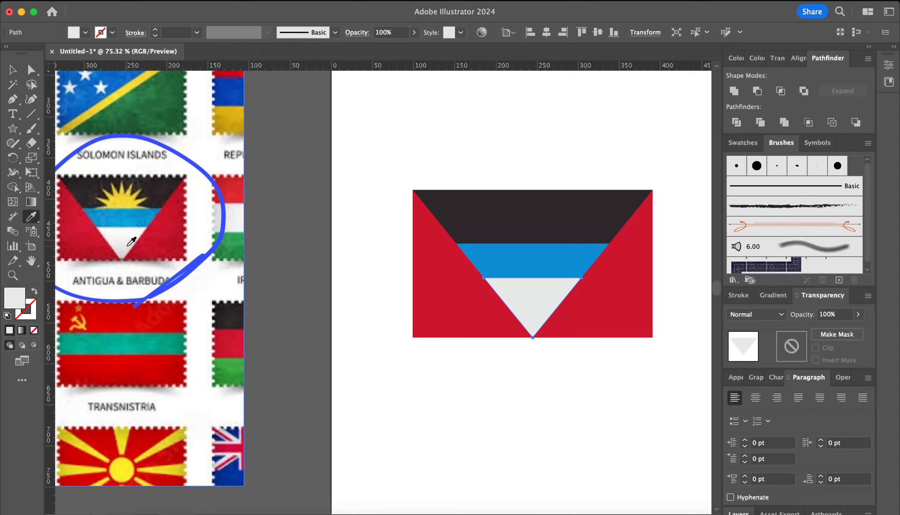
{"action": "key", "text": "v"}
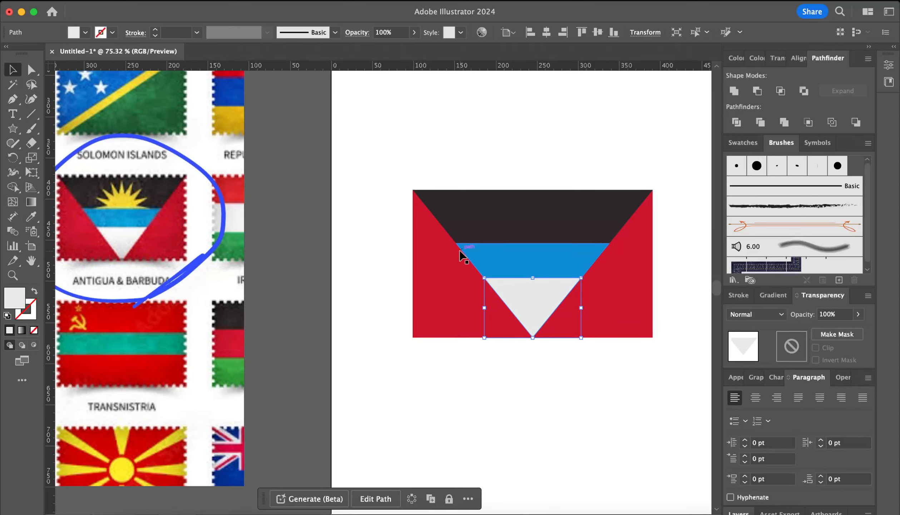
{"action": "left_click", "coordinate": [352, 270]}
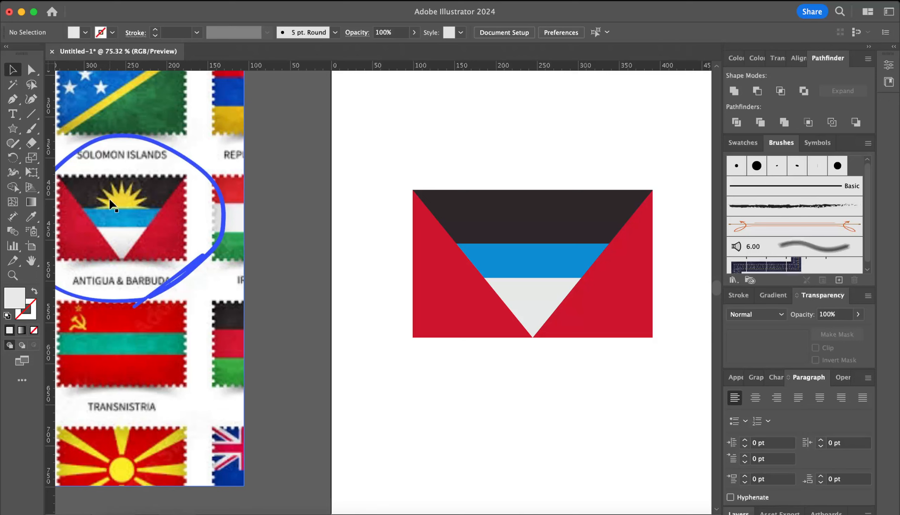
Step: Choose the Star tool and examine the shape and rays of the yellow half sun on the reference flag
{"action": "left_click", "coordinate": [14, 129]}
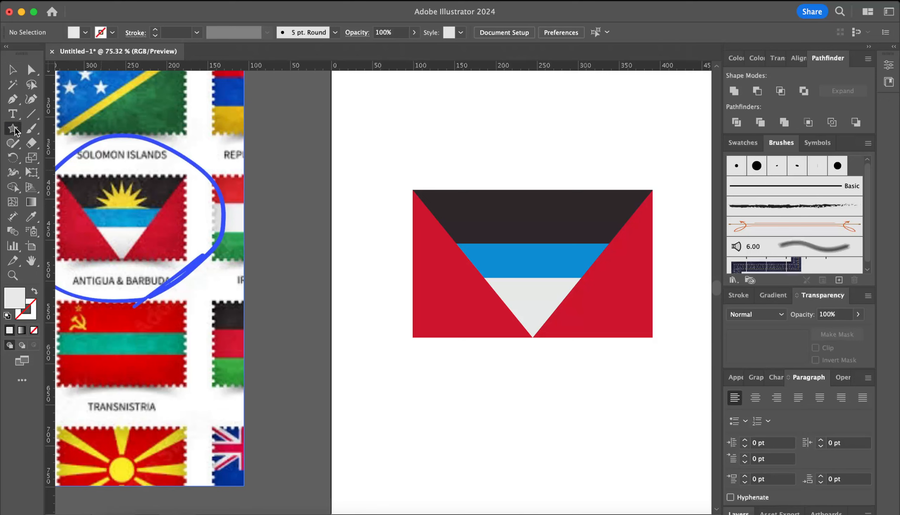
{"action": "left_click", "coordinate": [84, 188]}
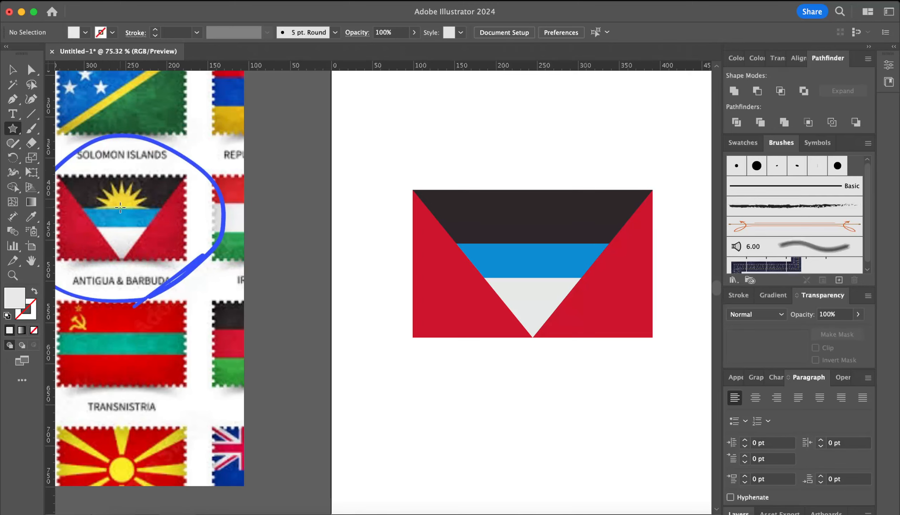
{"action": "scroll", "coordinate": [170, 210], "scroll_direction": "up", "scroll_amount": 4}
{"action": "scroll", "coordinate": [171, 210], "scroll_direction": "left", "scroll_amount": 5}
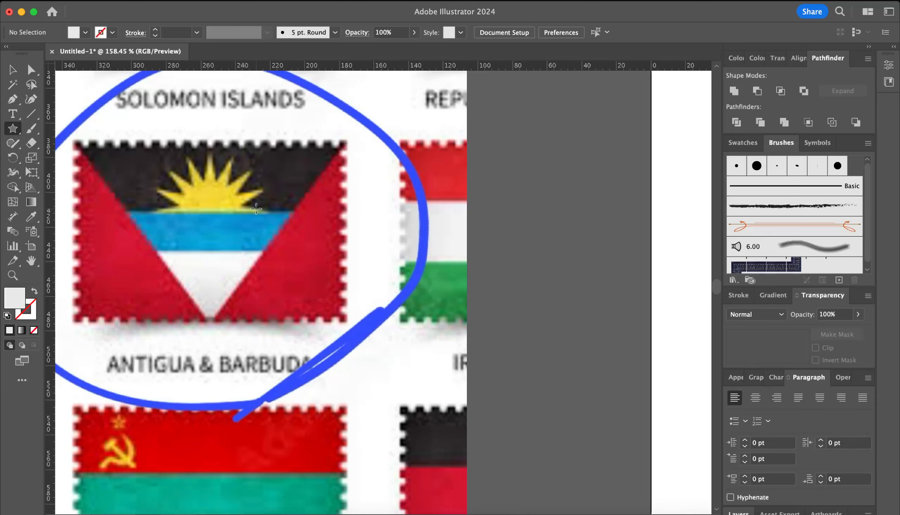
{"action": "scroll", "coordinate": [256, 208], "scroll_direction": "up", "scroll_amount": 5}
{"action": "scroll", "coordinate": [318, 216], "scroll_direction": "up", "scroll_amount": 2}
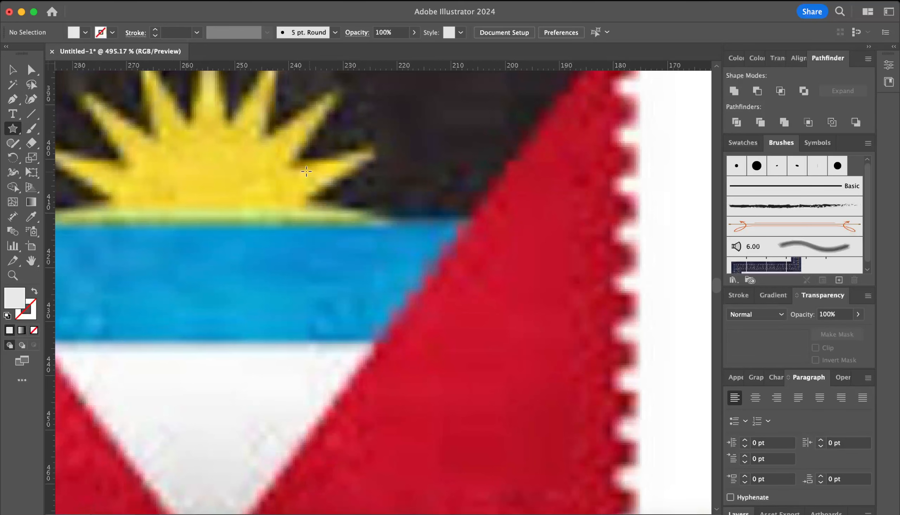
{"action": "scroll", "coordinate": [288, 218], "scroll_direction": "left", "scroll_amount": 3}
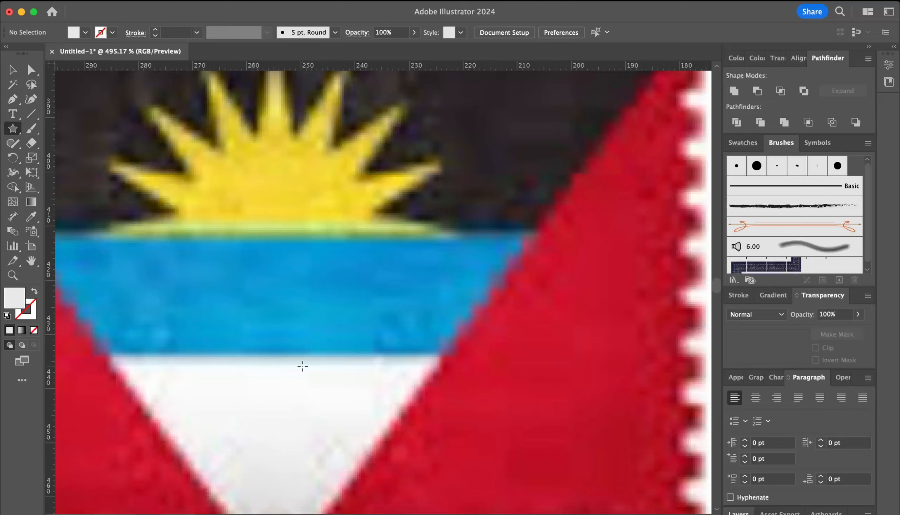
{"action": "scroll", "coordinate": [302, 365], "scroll_direction": "down", "scroll_amount": 5}
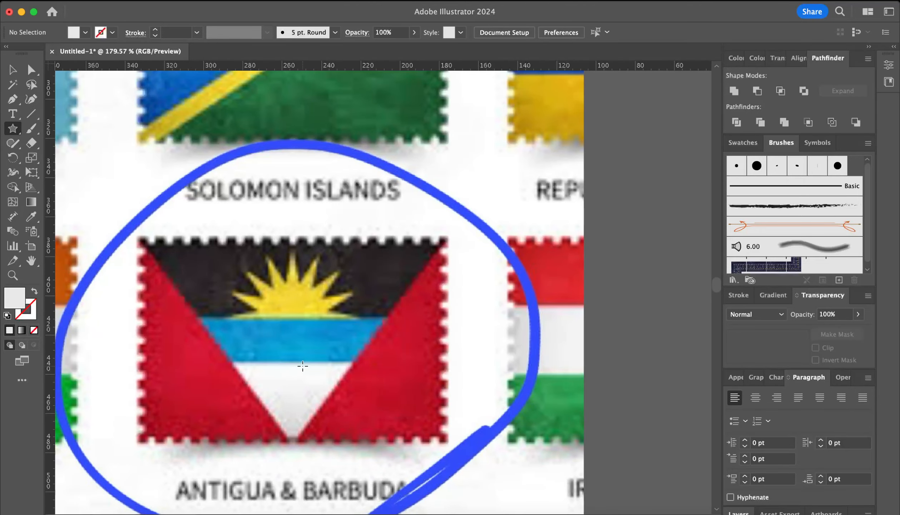
Step: Create a 16-point star with radii of 19.0983 px and 50 px in the empty area above the redrawn flag
{"action": "scroll", "coordinate": [302, 365], "scroll_direction": "down", "scroll_amount": 5}
{"action": "scroll", "coordinate": [299, 365], "scroll_direction": "right", "scroll_amount": 10}
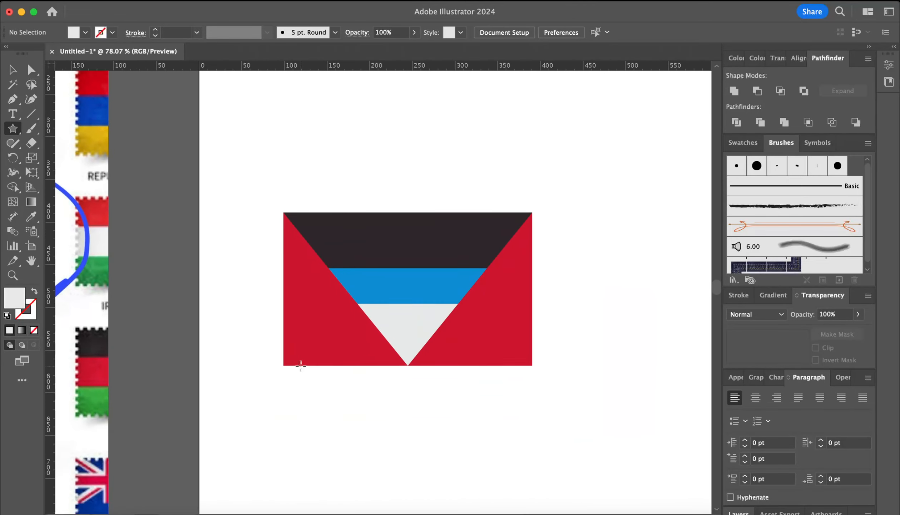
{"action": "scroll", "coordinate": [301, 365], "scroll_direction": "right", "scroll_amount": 3}
{"action": "scroll", "coordinate": [301, 365], "scroll_direction": "up", "scroll_amount": 2}
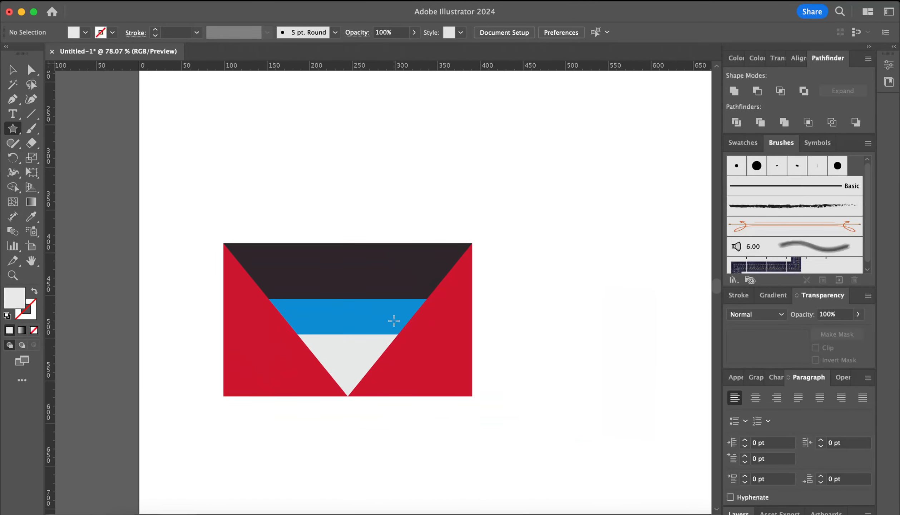
{"action": "left_click", "coordinate": [483, 153]}
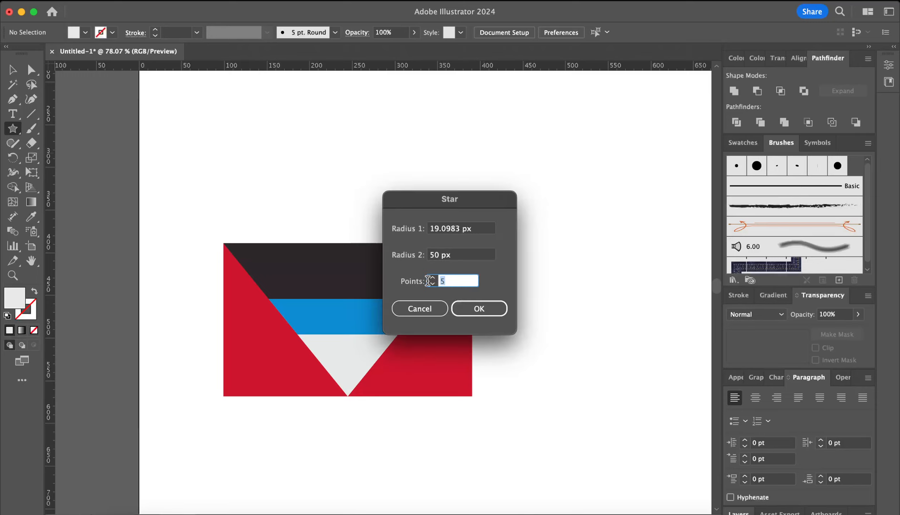
{"action": "type", "text": "16"}
{"action": "left_click", "coordinate": [473, 308]}
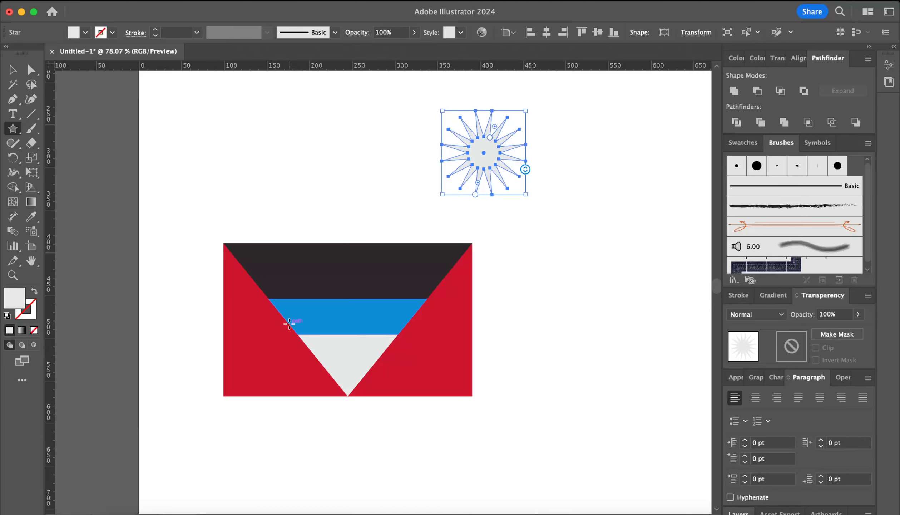
Step: Fill the 16-point star with the yellow sampled from the reference flag's sun, and deselect it
{"action": "scroll", "coordinate": [293, 320], "scroll_direction": "left", "scroll_amount": 5}
{"action": "scroll", "coordinate": [293, 320], "scroll_direction": "up", "scroll_amount": 2}
{"action": "scroll", "coordinate": [289, 323], "scroll_direction": "left", "scroll_amount": 3}
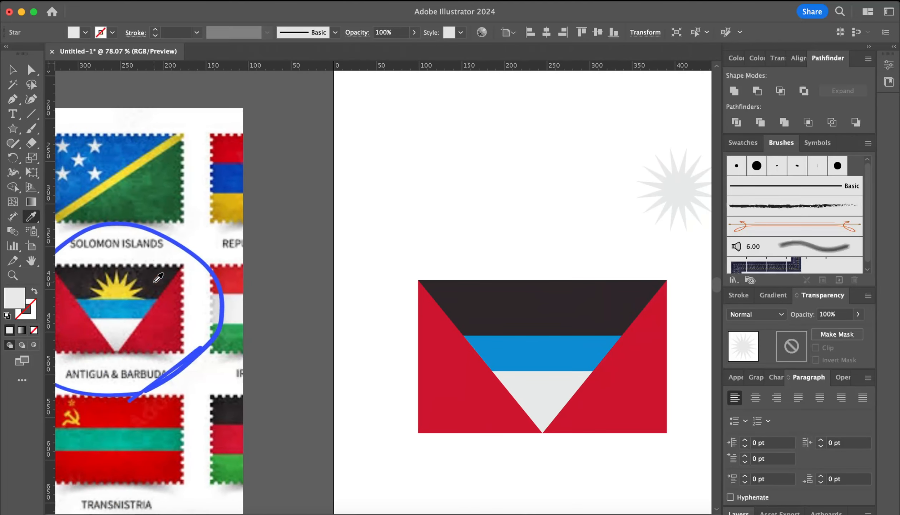
{"action": "key", "text": "i"}
{"action": "left_click", "coordinate": [123, 286]}
{"action": "key", "text": "v"}
{"action": "left_click", "coordinate": [312, 216]}
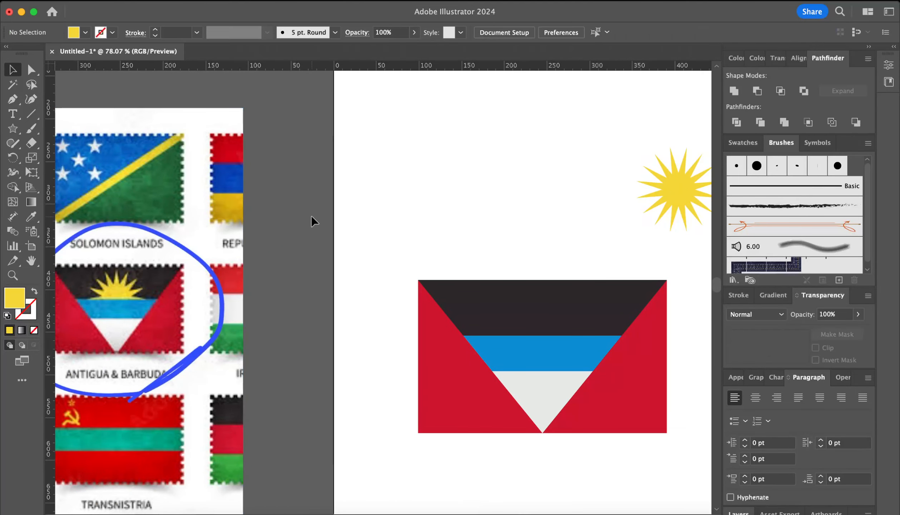
Step: Move the yellow star onto the redrawn flag, roughly centred over the boundary between the black and blue bands
{"action": "left_click_drag", "start_coordinate": [669, 183], "coordinate": [537, 340]}
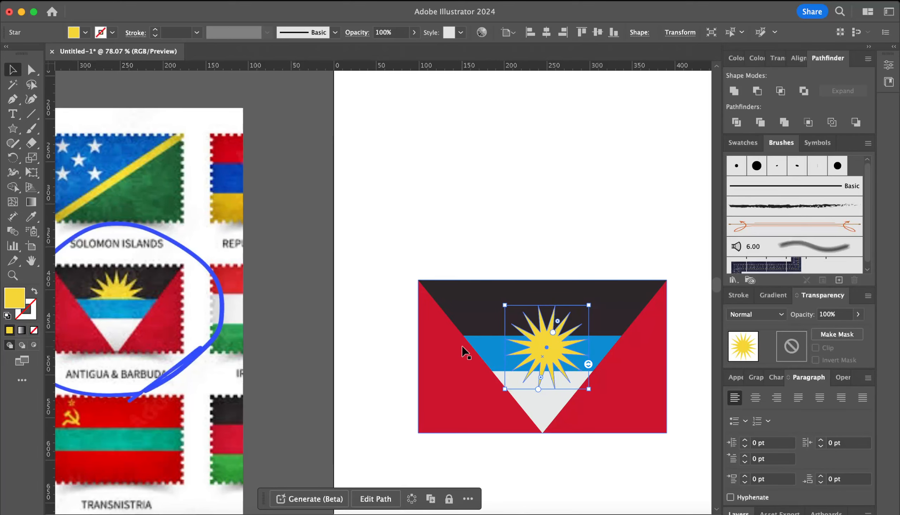
{"action": "scroll", "coordinate": [98, 315], "scroll_direction": "up", "scroll_amount": 5}
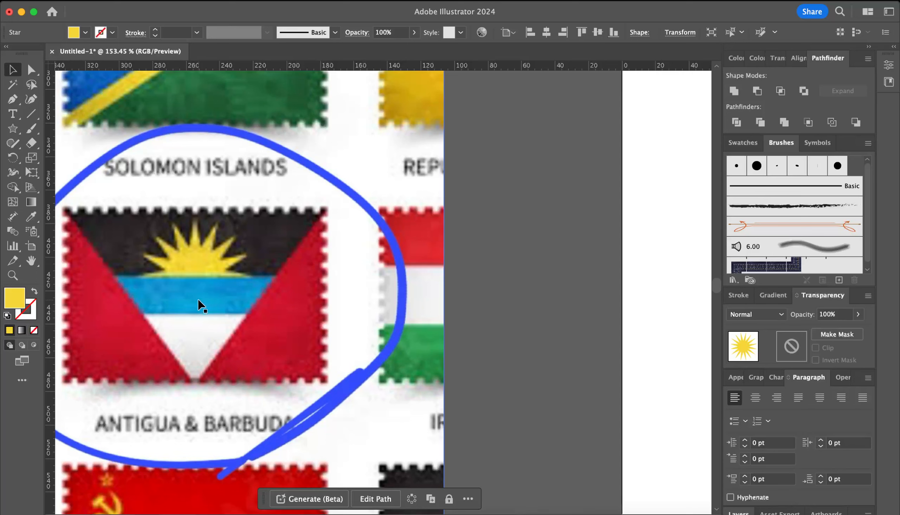
{"action": "scroll", "coordinate": [199, 304], "scroll_direction": "right", "scroll_amount": 15}
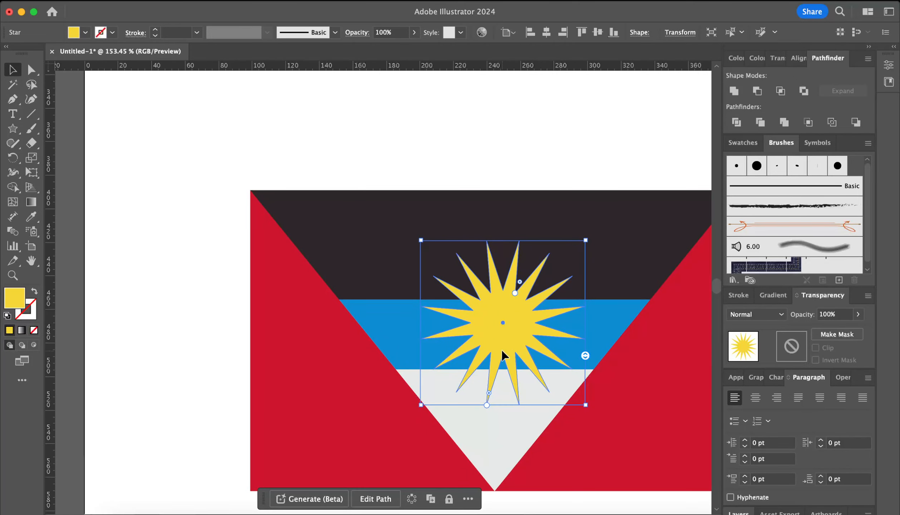
{"action": "left_click_drag", "start_coordinate": [504, 359], "coordinate": [513, 327]}
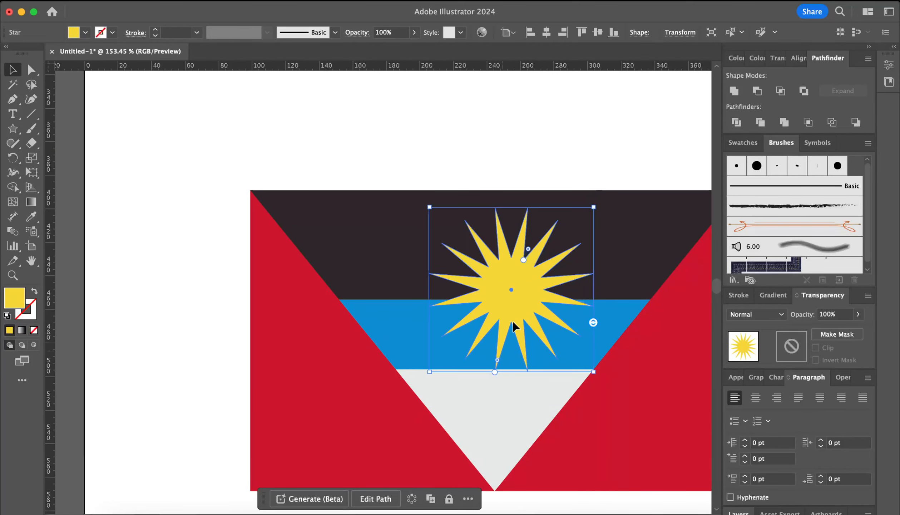
{"action": "scroll", "coordinate": [514, 328], "scroll_direction": "right", "scroll_amount": 10}
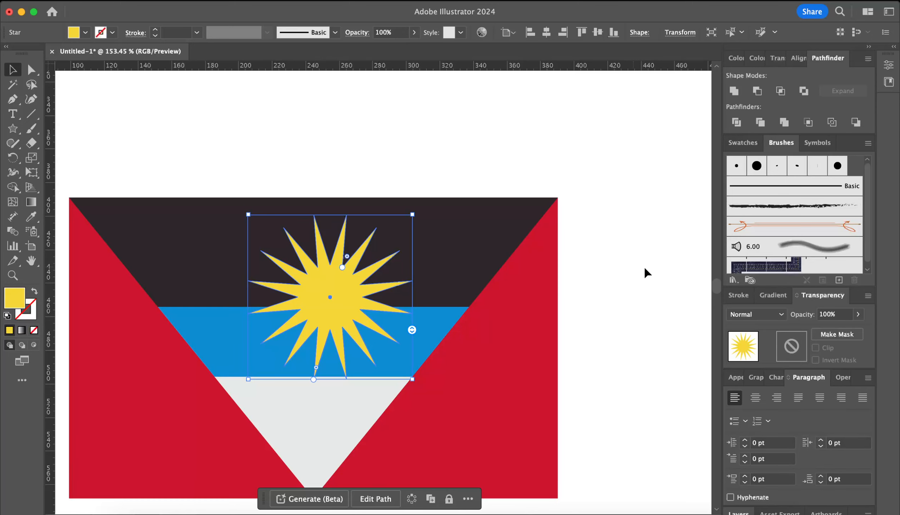
{"action": "double_click", "coordinate": [319, 312]}
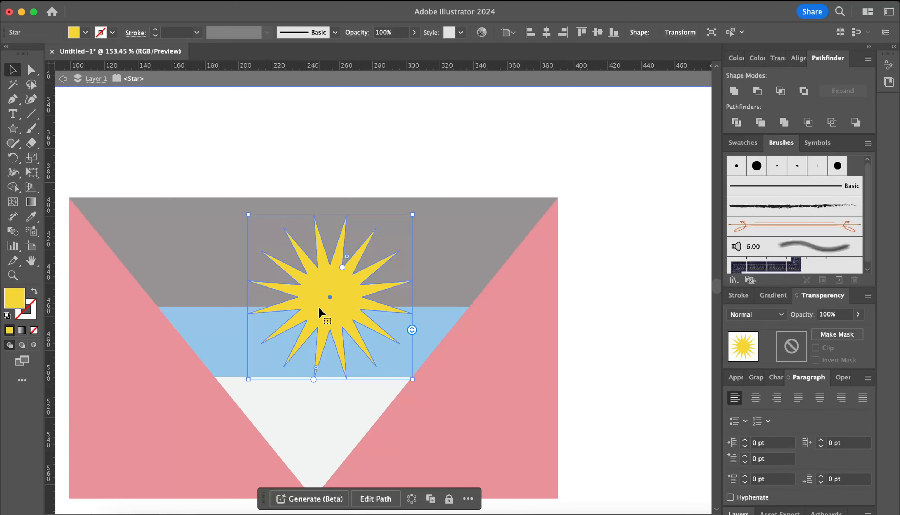
{"action": "double_click", "coordinate": [660, 200]}
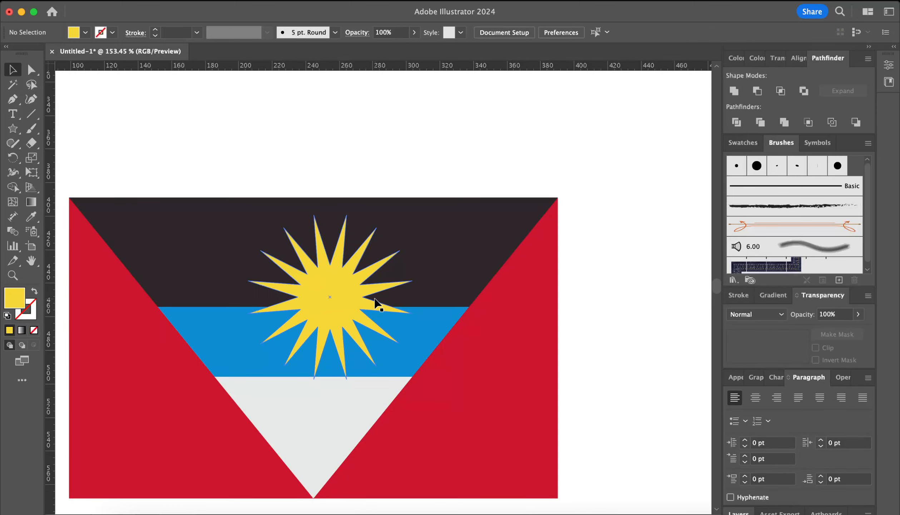
{"action": "left_click_drag", "start_coordinate": [331, 290], "coordinate": [326, 287]}
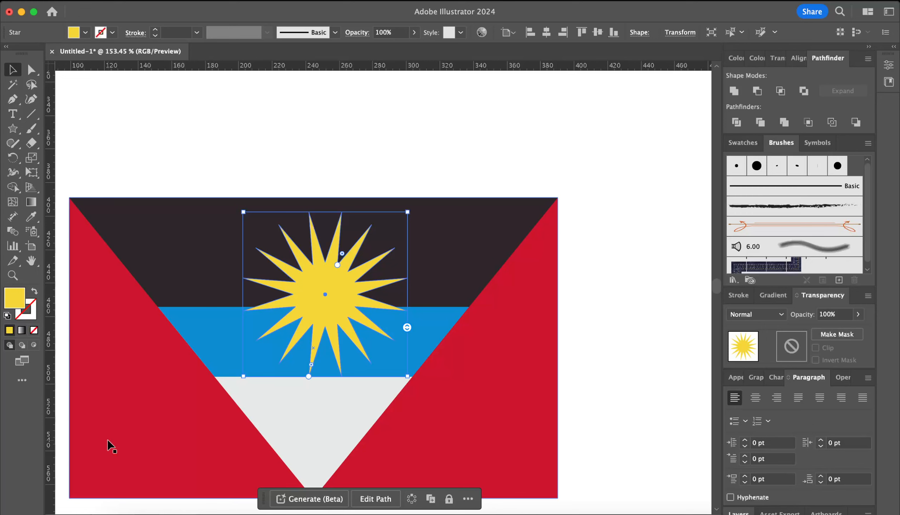
{"action": "key", "text": "super+bracketleft"}
{"action": "key", "text": "super+bracketright"}
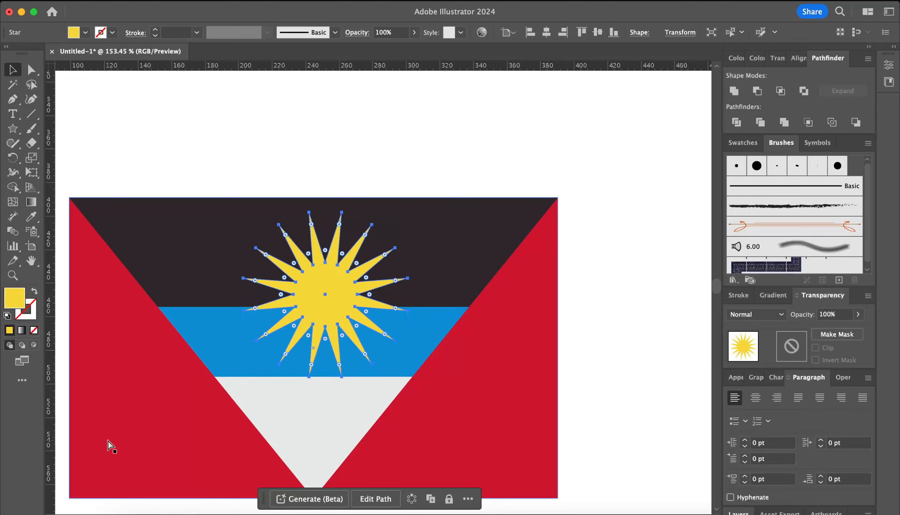
{"action": "left_click", "coordinate": [462, 124]}
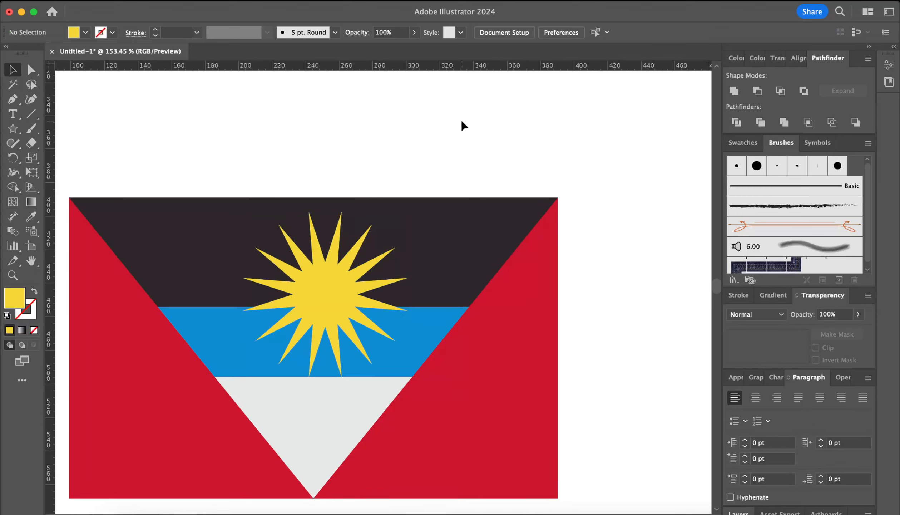
Step: Bring the blue band to the front so it covers the lower half of the star, and deselect it
{"action": "left_click", "coordinate": [421, 310]}
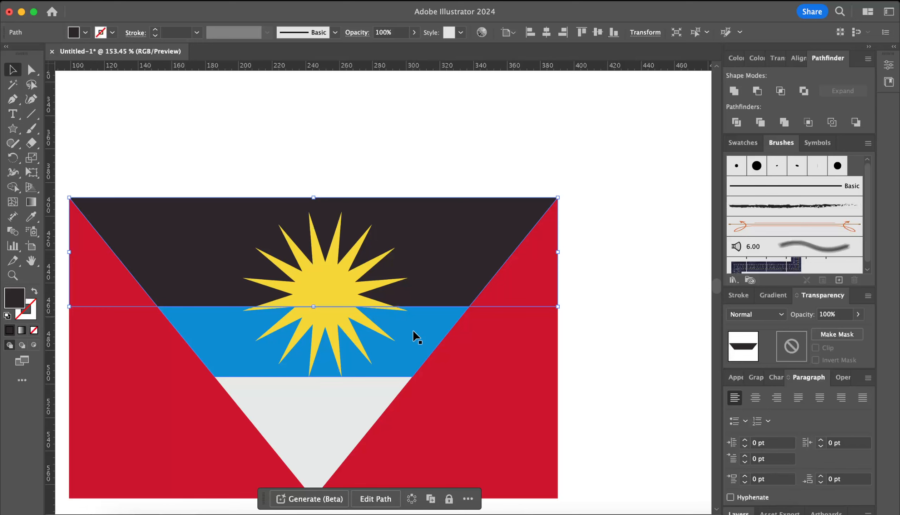
{"action": "left_click", "coordinate": [417, 345]}
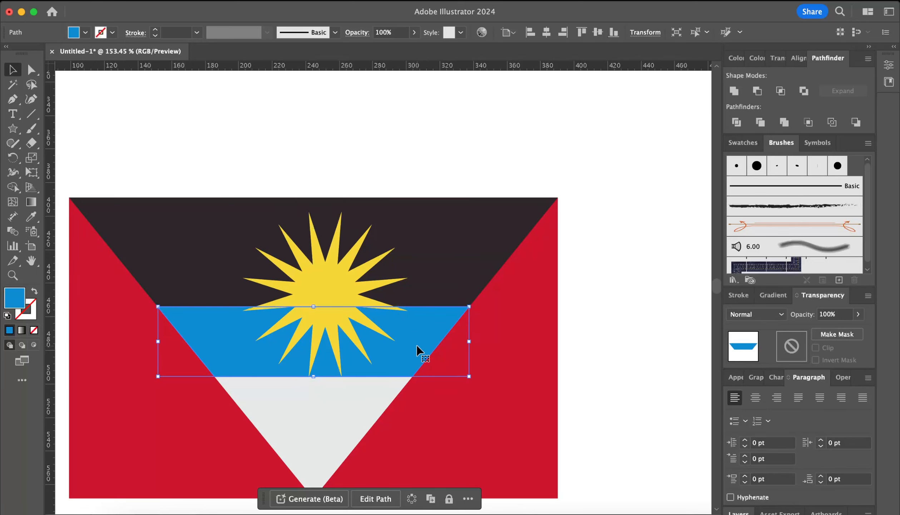
{"action": "key", "text": "a"}
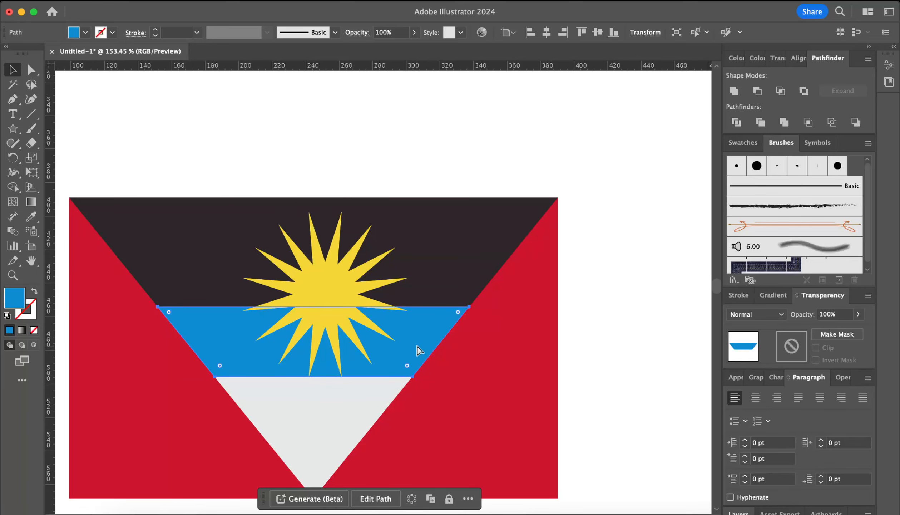
{"action": "key", "text": "super+shift+bracketright"}
{"action": "key", "text": "super+z"}
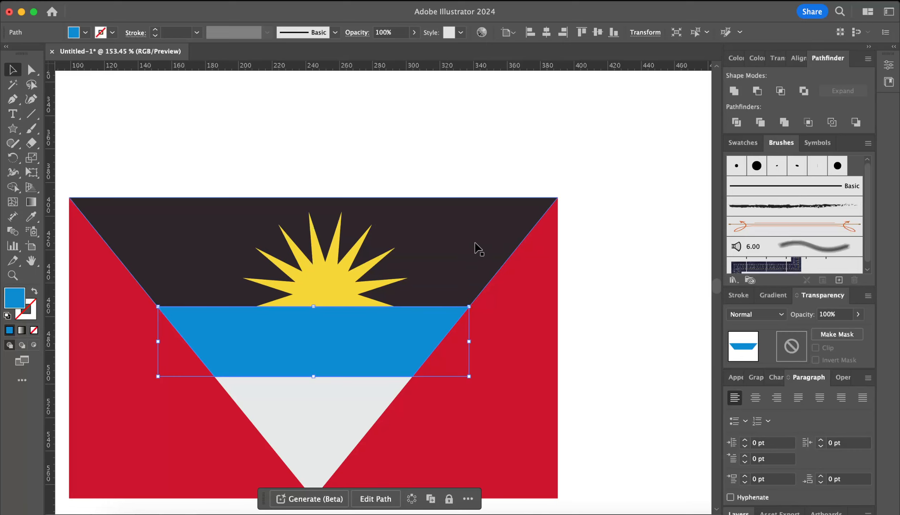
{"action": "left_click", "coordinate": [587, 172]}
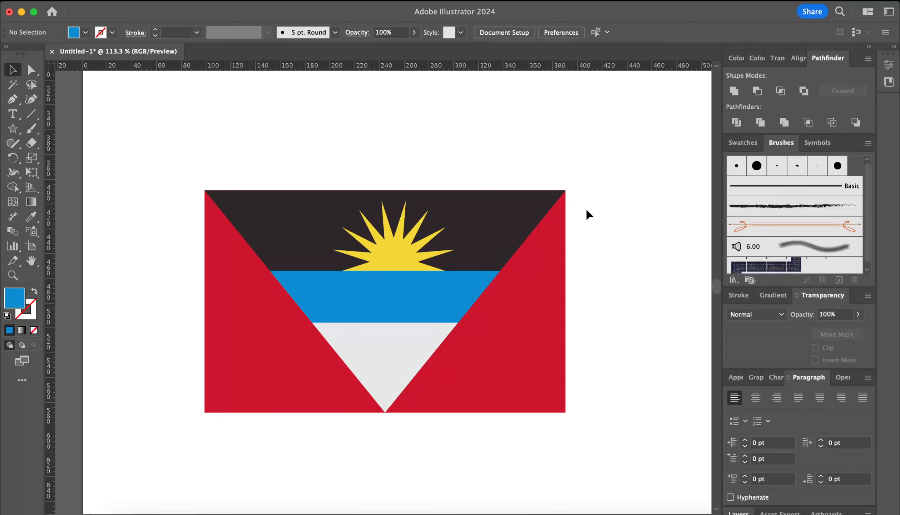
Step: Nudge the half sun slightly downward behind the blue band, and deselect it
{"action": "scroll", "coordinate": [586, 211], "scroll_direction": "down", "scroll_amount": 3}
{"action": "left_click", "coordinate": [465, 231]}
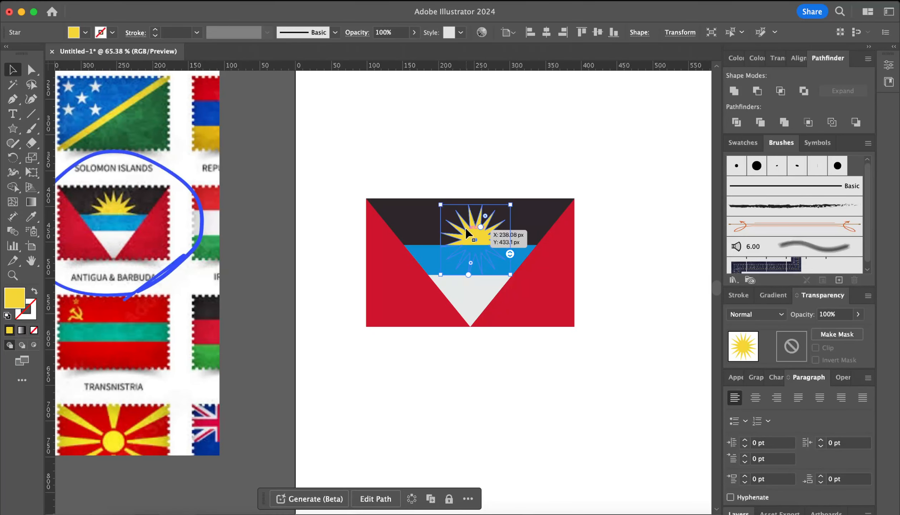
{"action": "key", "text": "shift+Down"}
{"action": "left_click", "coordinate": [609, 157]}
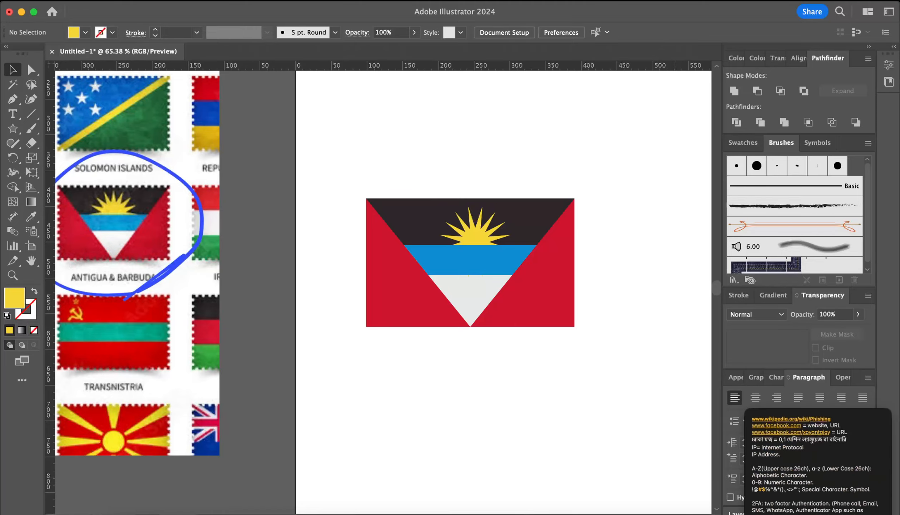
Step: Switch to the notes document and start a new line below the "Guidelines (Cyan Color/Colour)" entry with "রুলার নিয়"
{"action": "left_click", "coordinate": [896, 512]}
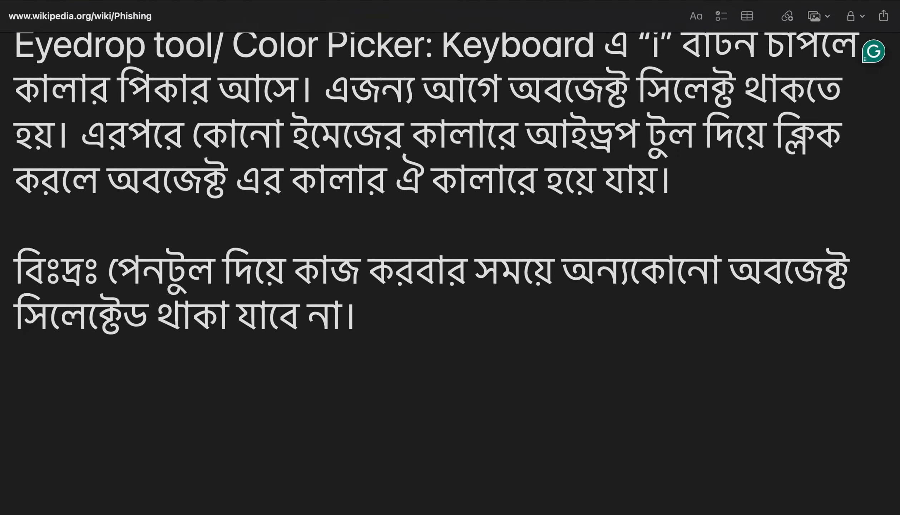
{"action": "scroll", "coordinate": [579, 408], "scroll_direction": "up", "scroll_amount": 5}
{"action": "scroll", "coordinate": [579, 408], "scroll_direction": "up", "scroll_amount": 5}
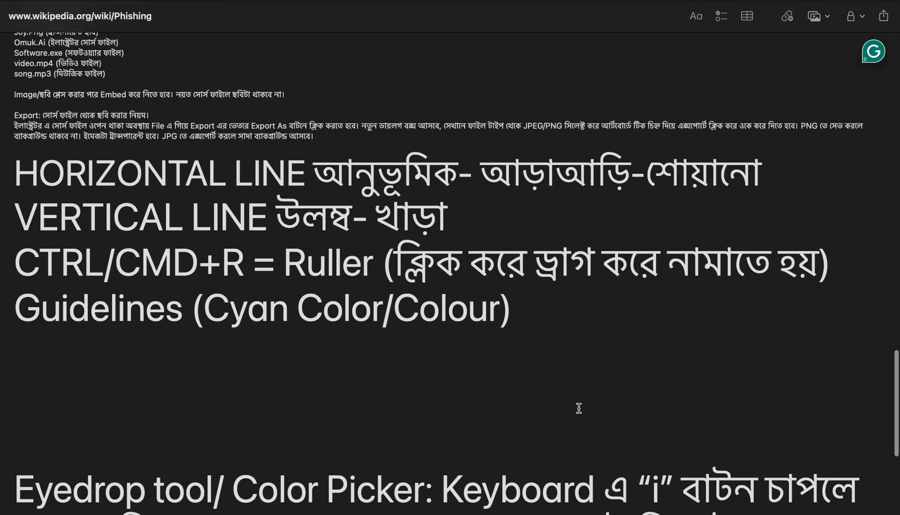
{"action": "left_click", "coordinate": [553, 328]}
{"action": "key", "text": "Return"}
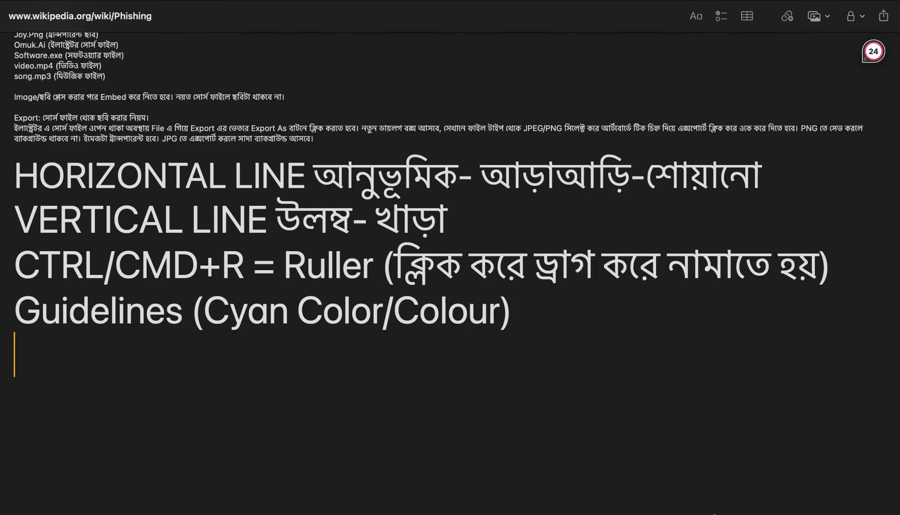
{"action": "type", "text": "r"}
{"action": "key", "text": "BackSpace"}
{"action": "key", "text": "ctrl+space"}
{"action": "type", "text": "রু"}
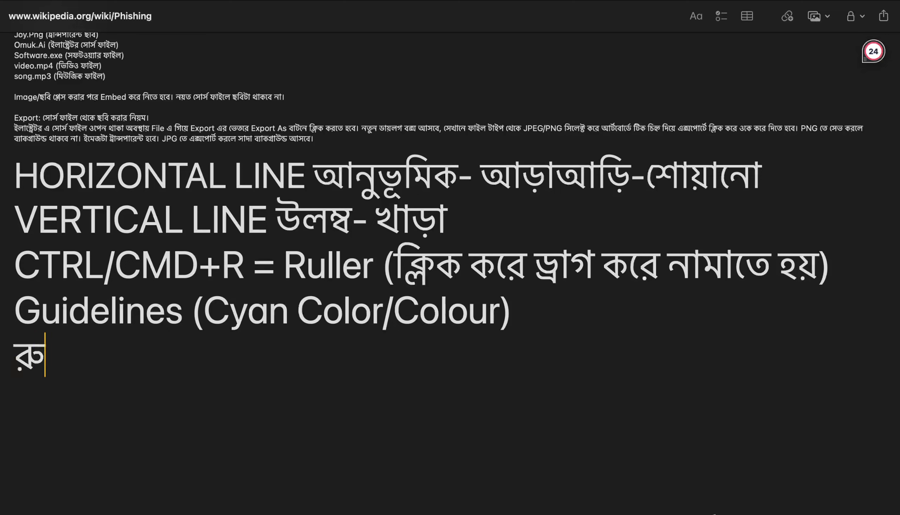
{"action": "type", "text": "লার"}
{"action": "type", "text": "য়ে"}
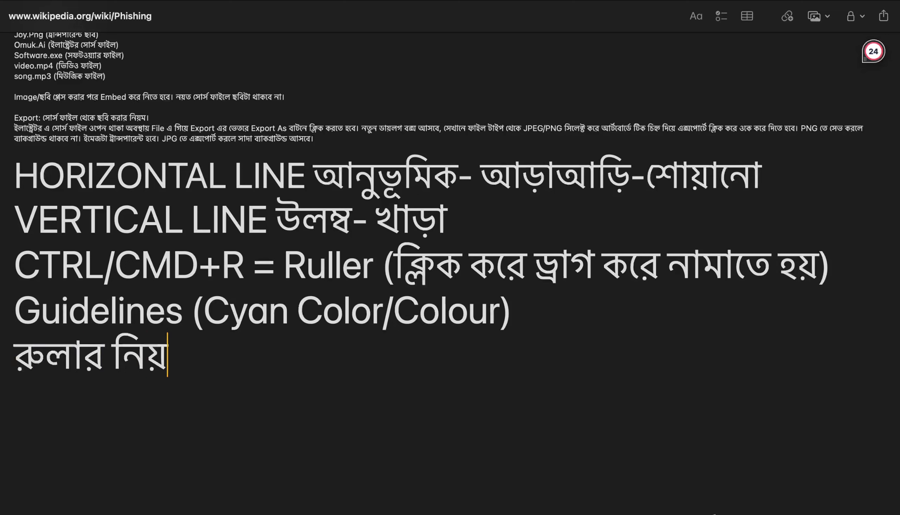
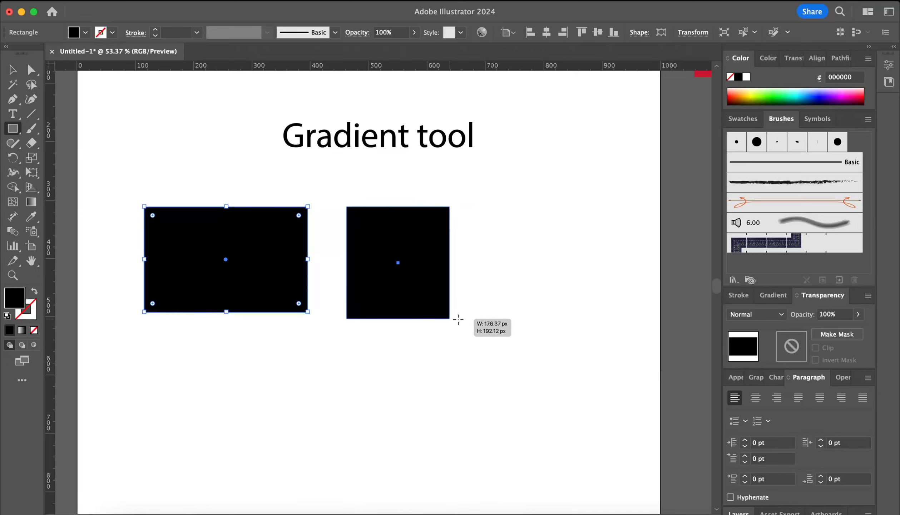
Step: Fill the new rectangle beside the black one with the cyan colour 19F4F4, and deselect it
{"action": "double_click", "coordinate": [17, 300]}
{"action": "left_click", "coordinate": [519, 341]}
{"action": "left_click_drag", "start_coordinate": [589, 341], "coordinate": [619, 337]}
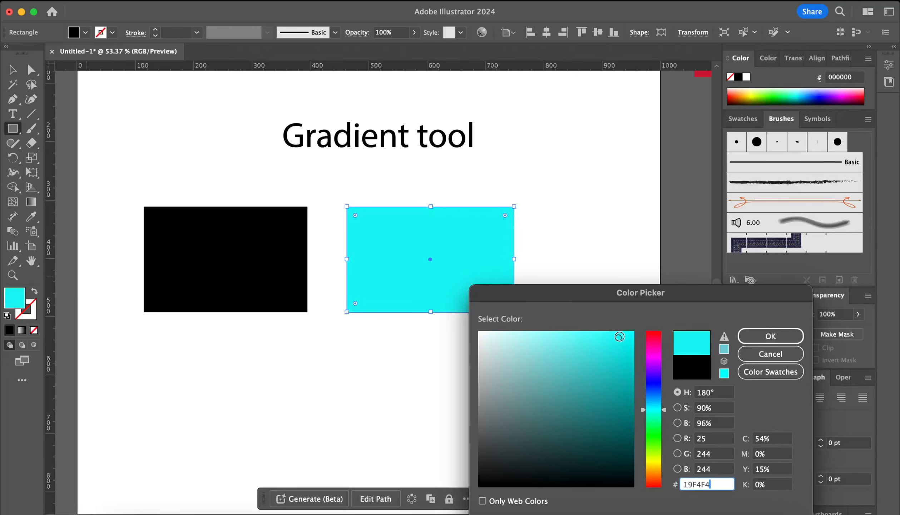
{"action": "left_click", "coordinate": [775, 339]}
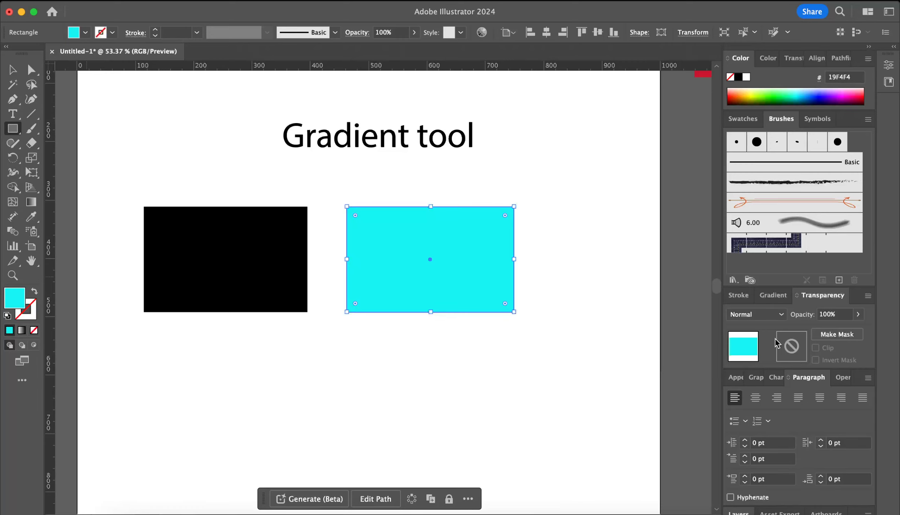
{"action": "key", "text": "v"}
{"action": "left_click", "coordinate": [609, 274]}
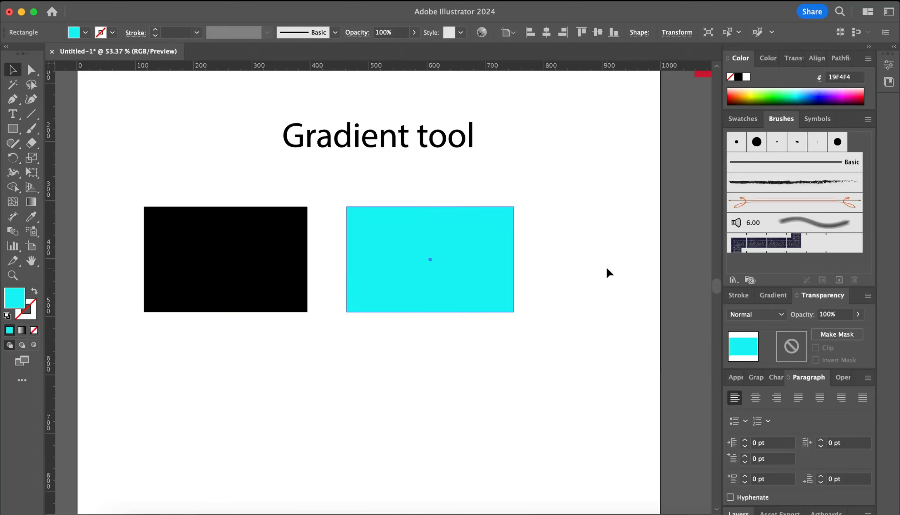
Step: Duplicate the "Gradient tool" title below the two rectangles, change the copy's text to "Solid tool", and deselect it
{"action": "scroll", "coordinate": [609, 274], "scroll_direction": "down", "scroll_amount": 2}
{"action": "scroll", "coordinate": [608, 273], "scroll_direction": "left", "scroll_amount": 2}
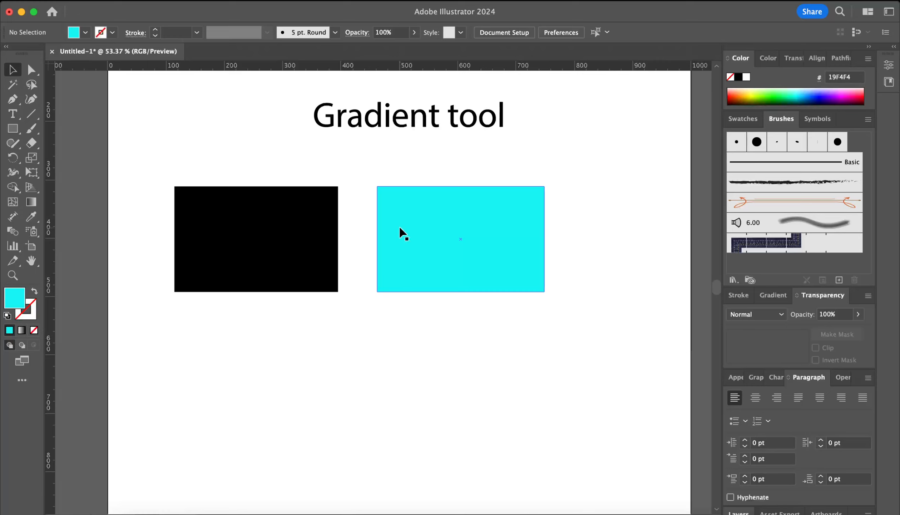
{"action": "left_click", "coordinate": [433, 203]}
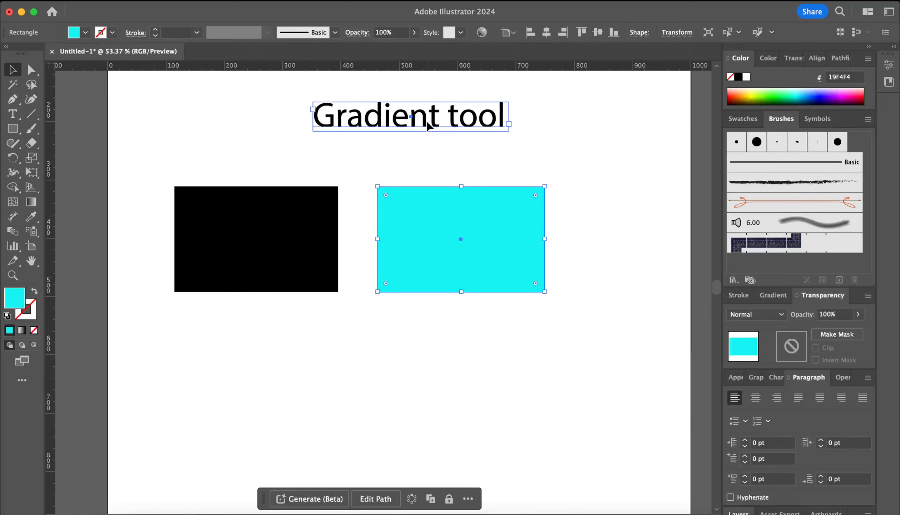
{"action": "left_click_drag", "start_coordinate": [424, 124], "coordinate": [304, 331]}
{"action": "key", "text": "t"}
{"action": "left_click", "coordinate": [463, 329]}
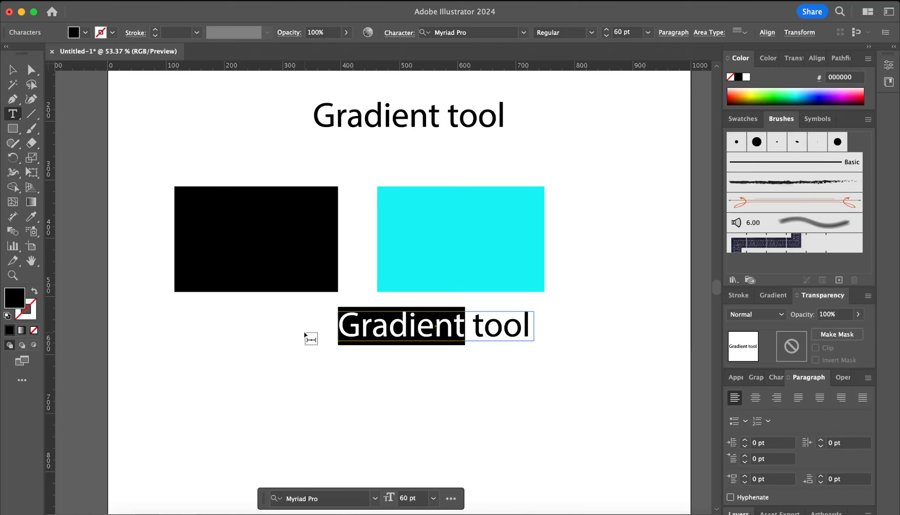
{"action": "type", "text": "Solid"}
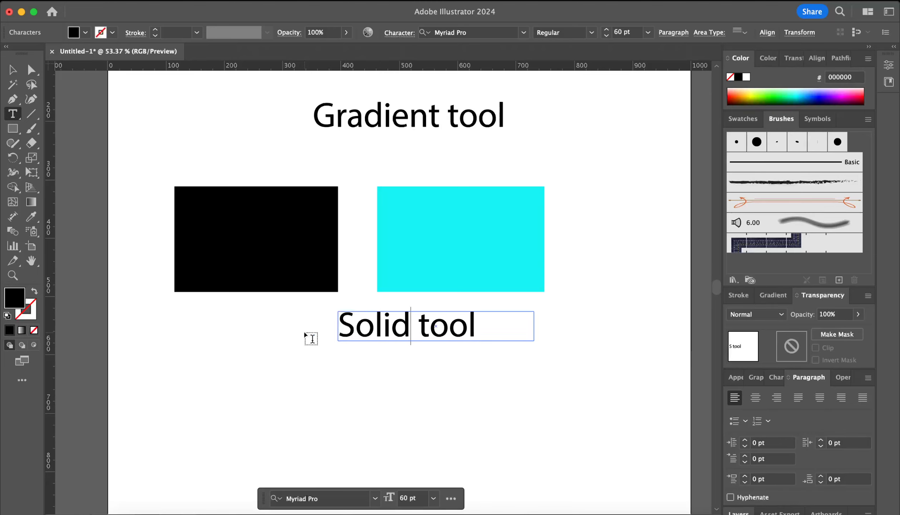
{"action": "key", "text": "Escape"}
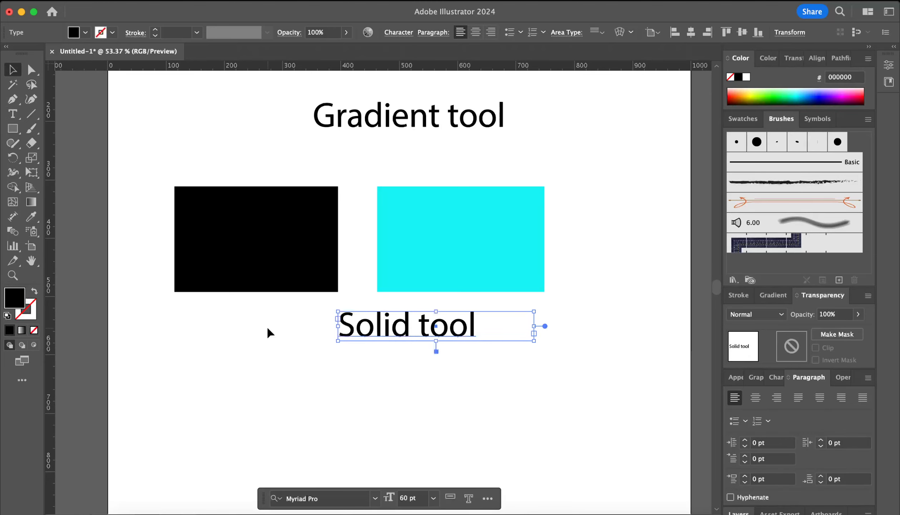
{"action": "left_click", "coordinate": [410, 371]}
{"action": "left_click", "coordinate": [443, 341]}
{"action": "left_click", "coordinate": [395, 373]}
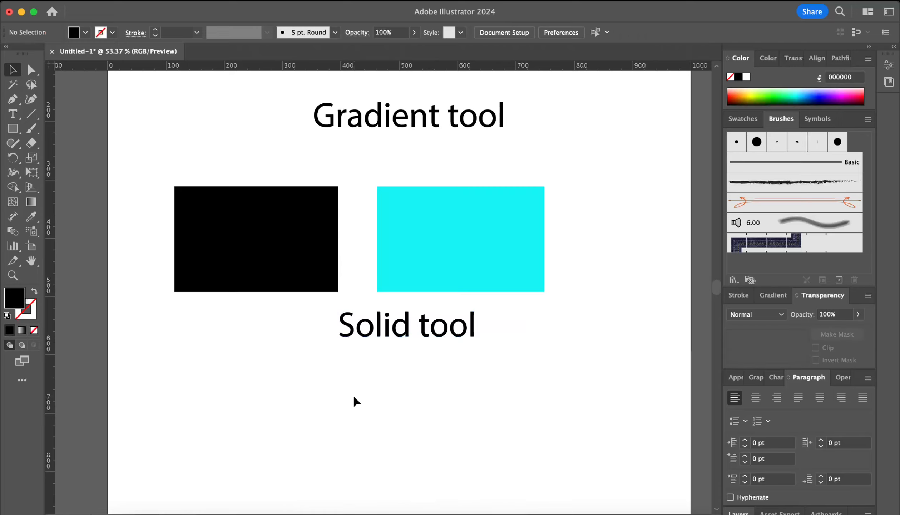
Step: Scale down the black and cyan rectangles together, shift them toward the artboard's left side, and move the "Solid tool" label beneath them
{"action": "left_click_drag", "start_coordinate": [154, 161], "coordinate": [490, 235]}
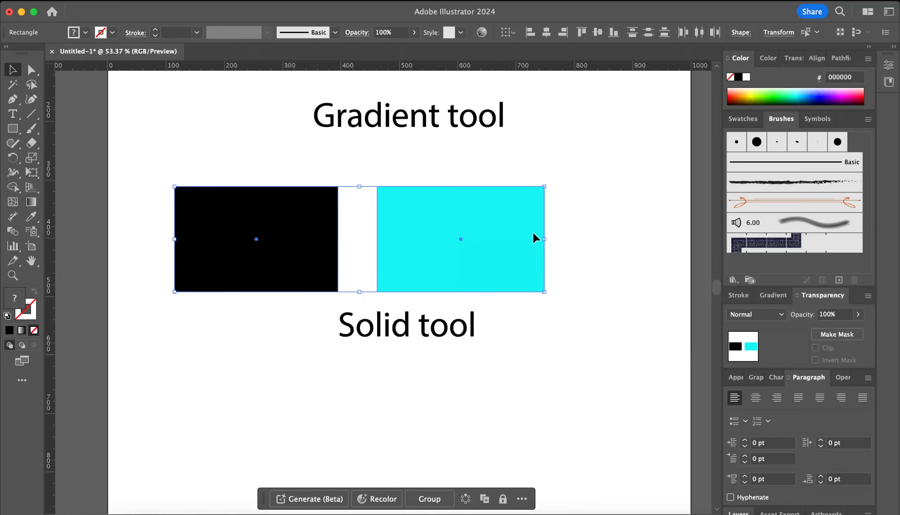
{"action": "left_click_drag", "start_coordinate": [547, 242], "coordinate": [466, 242]}
{"action": "left_click_drag", "start_coordinate": [411, 245], "coordinate": [384, 238]}
{"action": "left_click_drag", "start_coordinate": [409, 321], "coordinate": [299, 307]}
{"action": "left_click_drag", "start_coordinate": [422, 307], "coordinate": [372, 306]}
{"action": "left_click", "coordinate": [511, 312]}
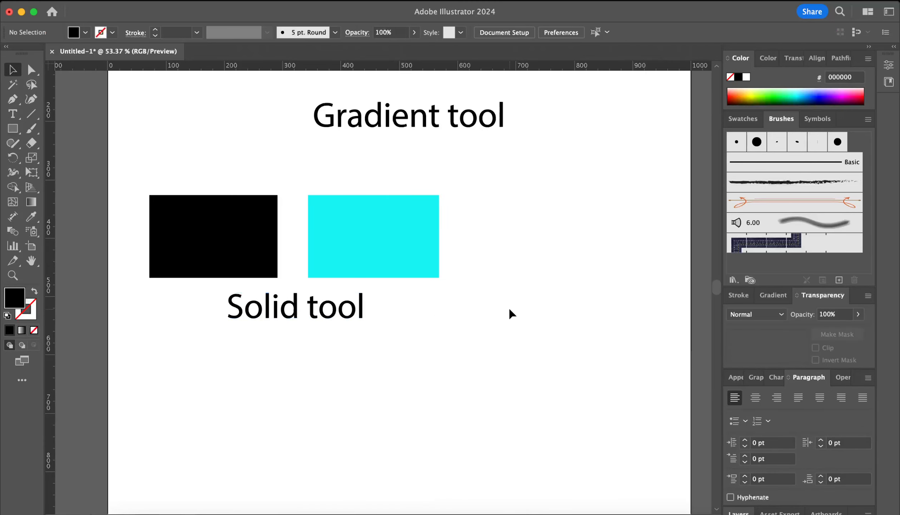
Step: Change the label below the rectangles to "Solid Color", widen its text frame to fit, and deselect it
{"action": "key", "text": "t"}
{"action": "double_click", "coordinate": [321, 311]}
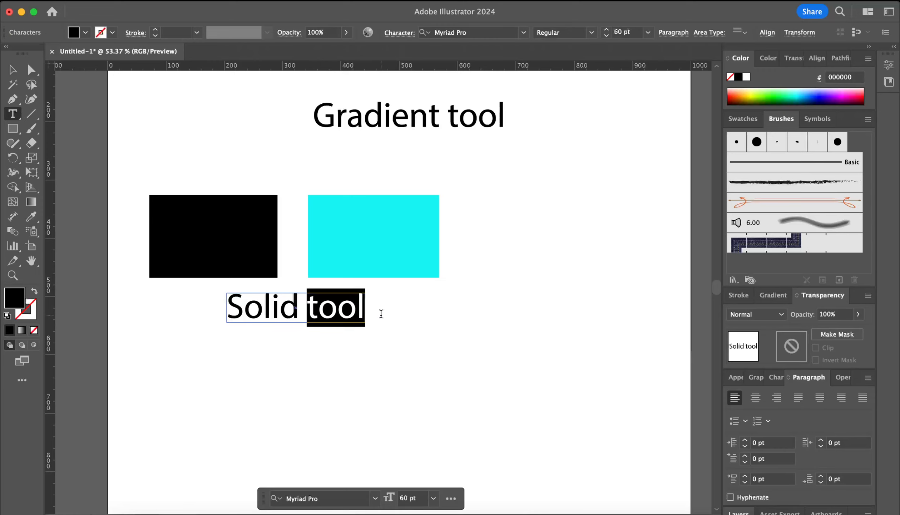
{"action": "type", "text": "C"}
{"action": "key", "text": "BackSpace"}
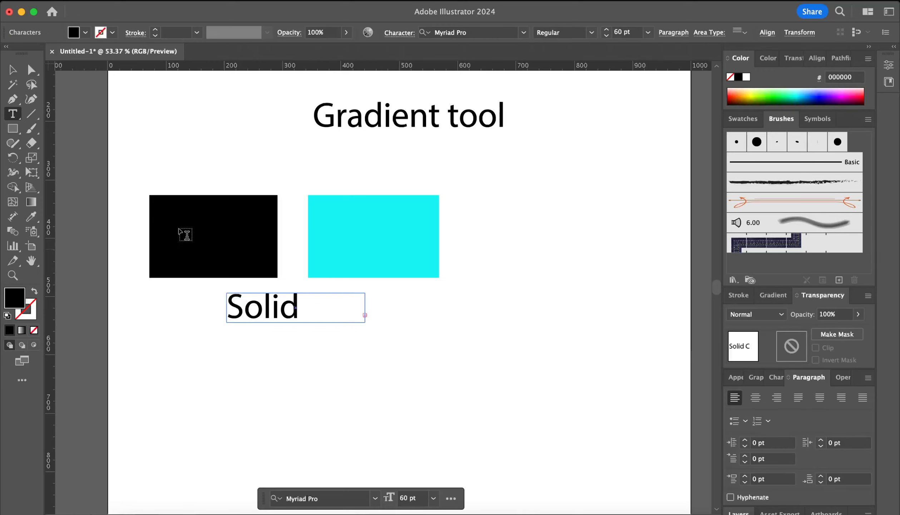
{"action": "left_click", "coordinate": [12, 69]}
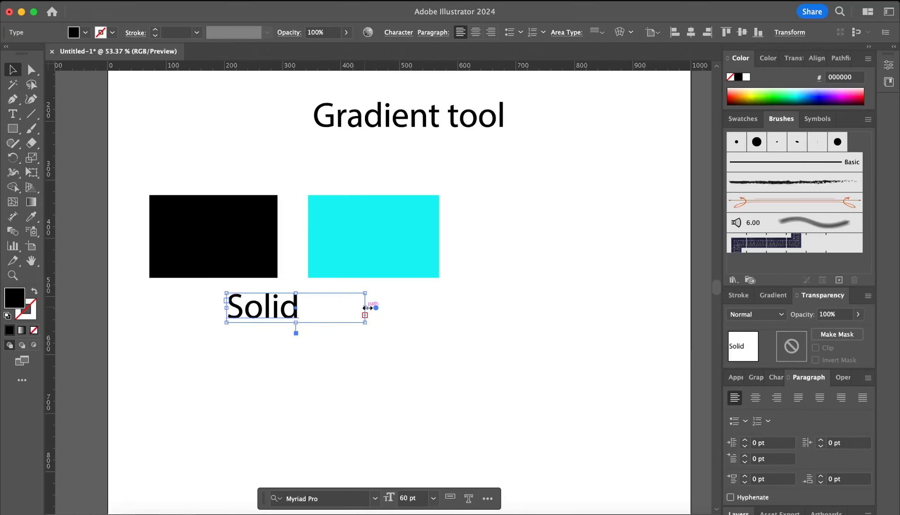
{"action": "left_click_drag", "start_coordinate": [365, 308], "coordinate": [385, 307]}
{"action": "left_click", "coordinate": [411, 308]}
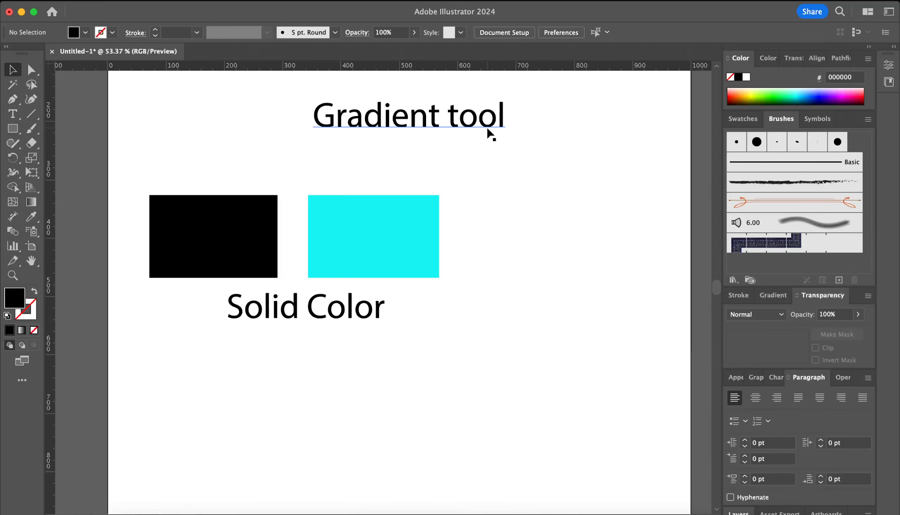
Step: Duplicate both rectangles with their "Solid Color" label directly below the originals, and deselect the copies
{"action": "scroll", "coordinate": [488, 261], "scroll_direction": "down", "scroll_amount": 2}
{"action": "scroll", "coordinate": [488, 262], "scroll_direction": "left", "scroll_amount": 1}
{"action": "left_click_drag", "start_coordinate": [520, 219], "coordinate": [224, 312]}
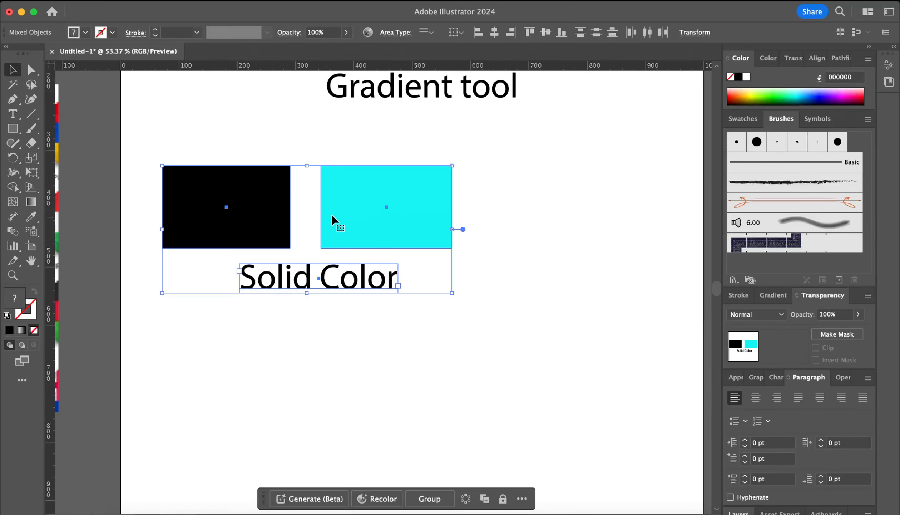
{"action": "left_click_drag", "start_coordinate": [335, 220], "coordinate": [338, 405]}
{"action": "left_click", "coordinate": [557, 278]}
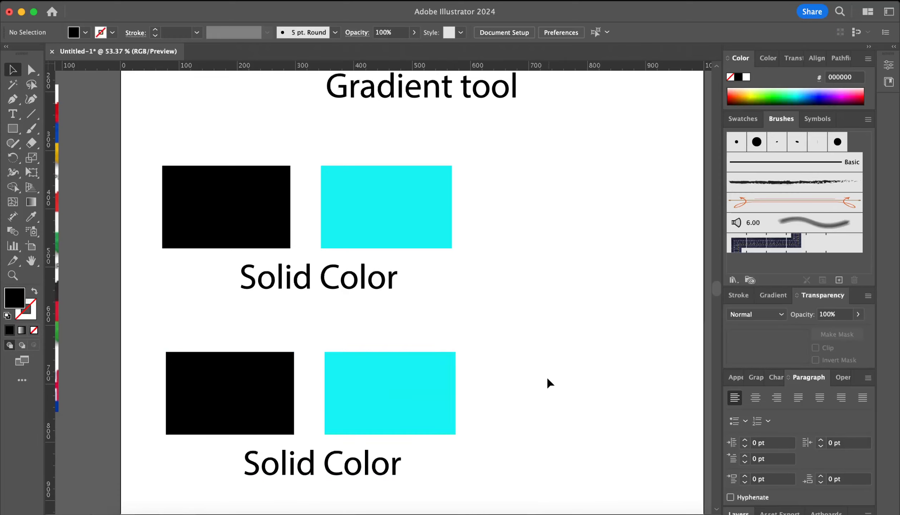
Step: Delete the copied black rectangle and move the copied cyan rectangle over the middle of the lower label
{"action": "left_click", "coordinate": [229, 408]}
{"action": "key", "text": "Delete"}
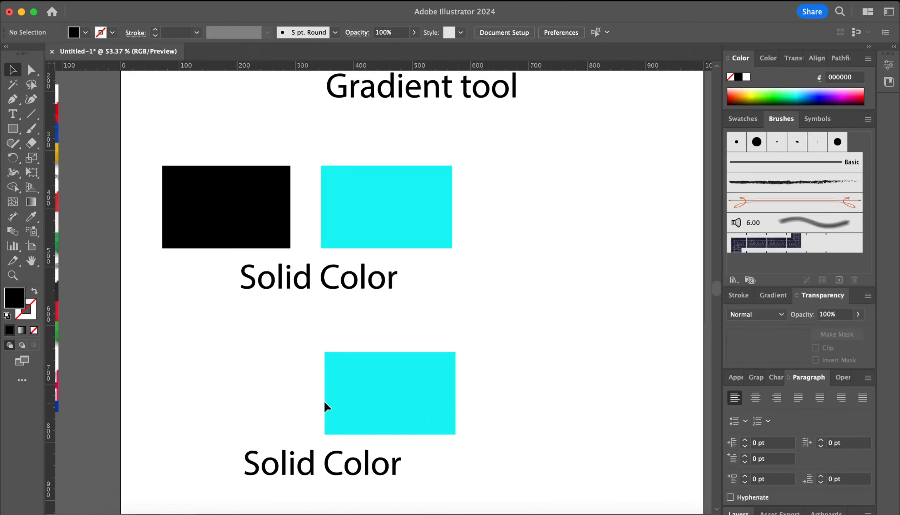
{"action": "left_click_drag", "start_coordinate": [373, 395], "coordinate": [304, 396]}
Step: Change the lower label's text to "Gradient Color" and set its font size to 40 pt
{"action": "key", "text": "t"}
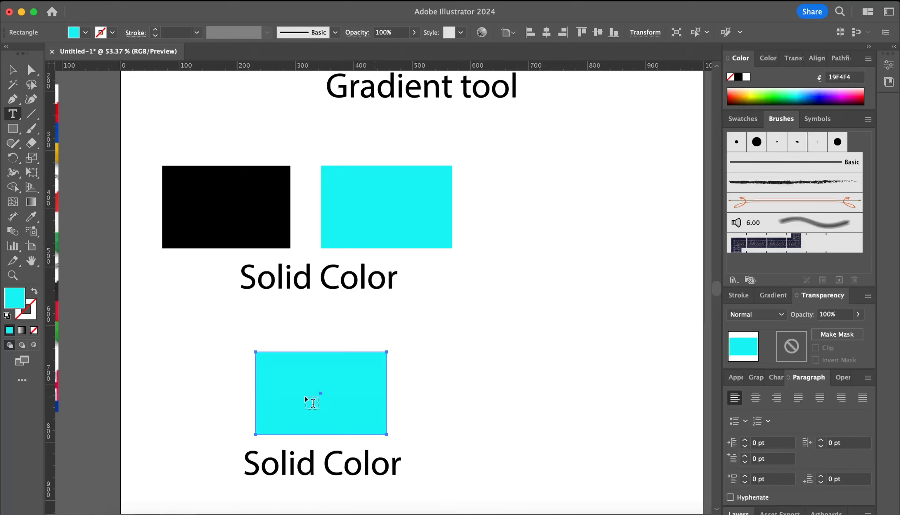
{"action": "left_click_drag", "start_coordinate": [315, 464], "coordinate": [234, 465]}
{"action": "type", "text": "Gra"}
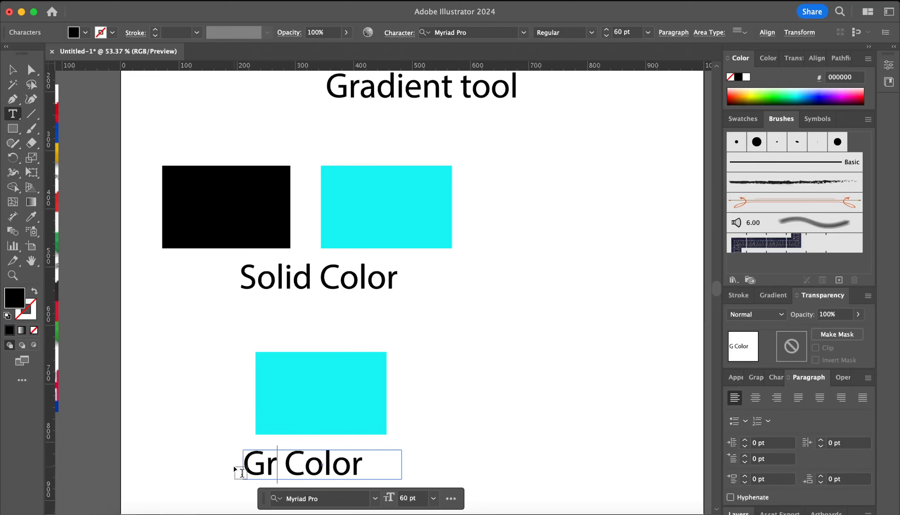
{"action": "type", "text": "dient"}
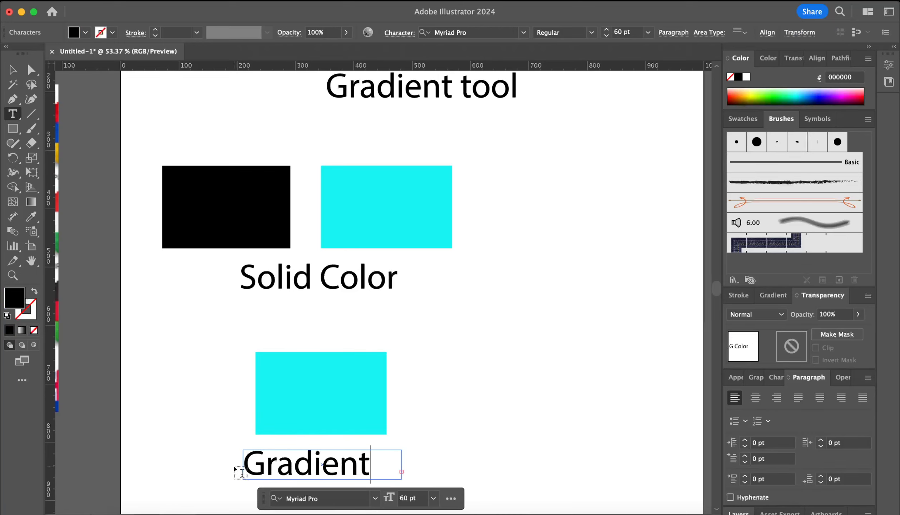
{"action": "key", "text": "super+a"}
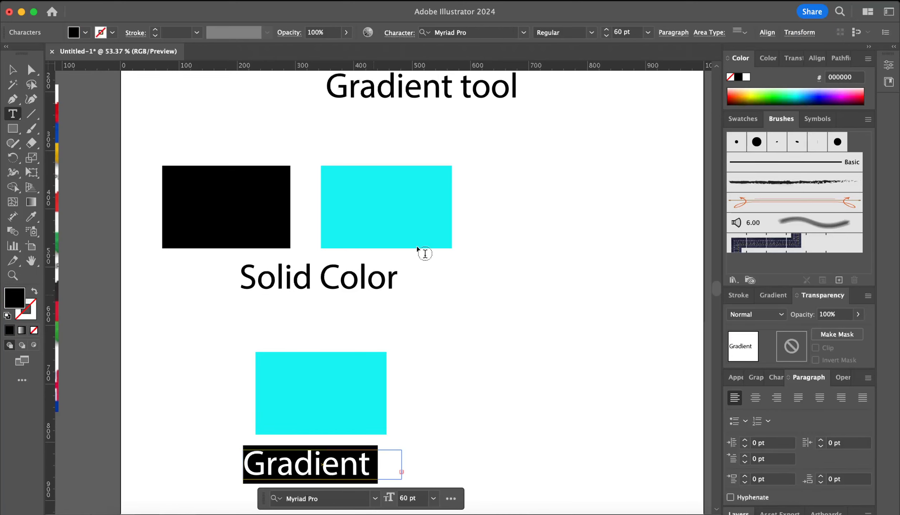
{"action": "left_click", "coordinate": [607, 36]}
{"action": "left_click", "coordinate": [606, 36]}
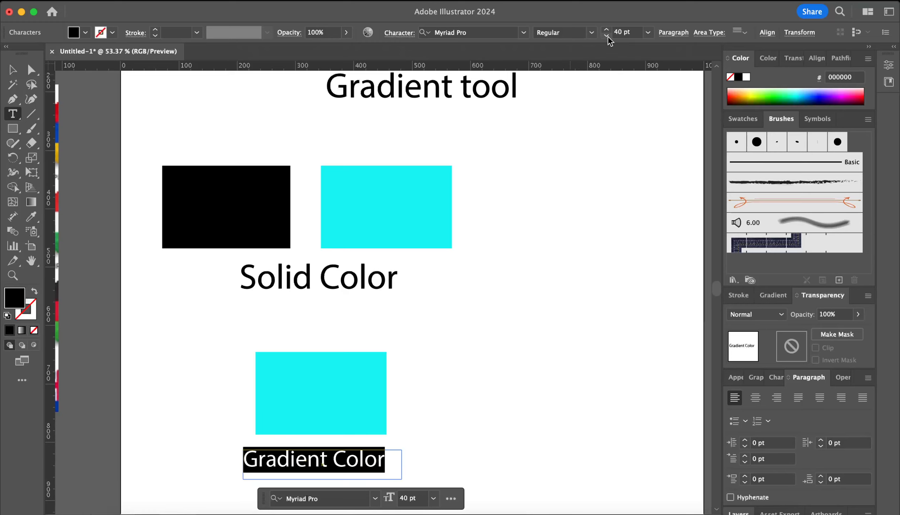
{"action": "left_click", "coordinate": [13, 70]}
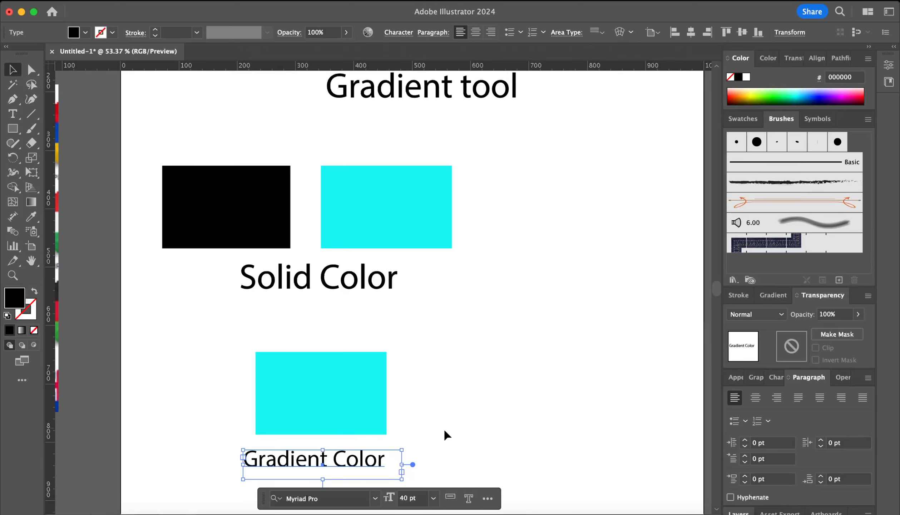
Step: Shrink the "Gradient Color" text frame to fit its text, centre it horizontally with the cyan rectangle above, and deselect both
{"action": "scroll", "coordinate": [445, 433], "scroll_direction": "down", "scroll_amount": 5}
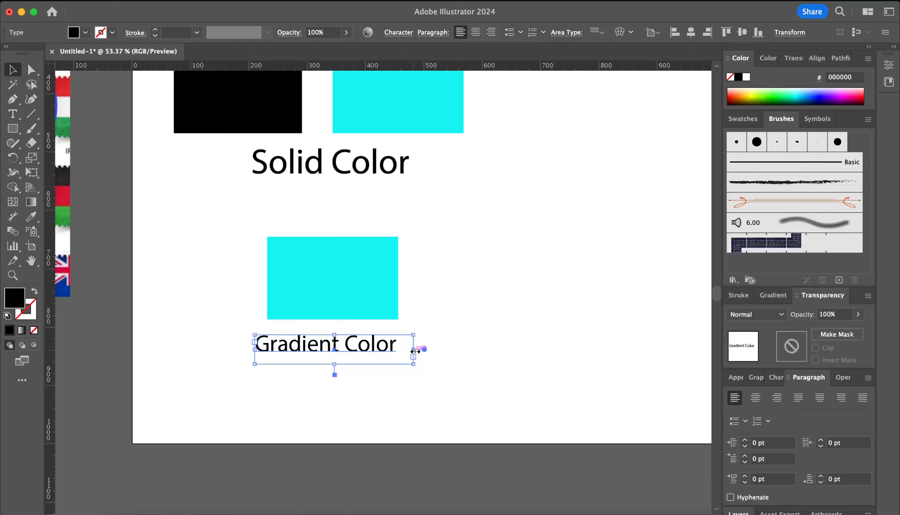
{"action": "left_click_drag", "start_coordinate": [414, 350], "coordinate": [400, 351]}
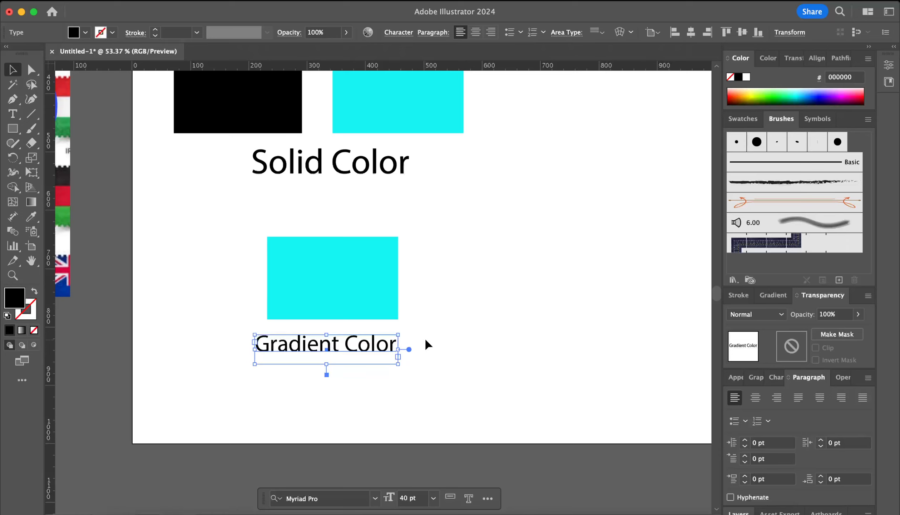
{"action": "left_click_drag", "start_coordinate": [325, 365], "coordinate": [324, 354]}
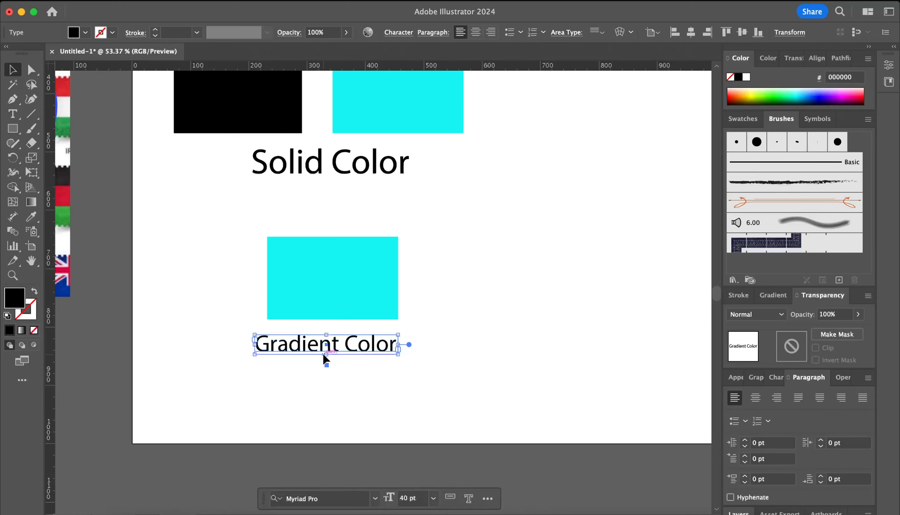
{"action": "left_click_drag", "start_coordinate": [458, 289], "coordinate": [327, 407]}
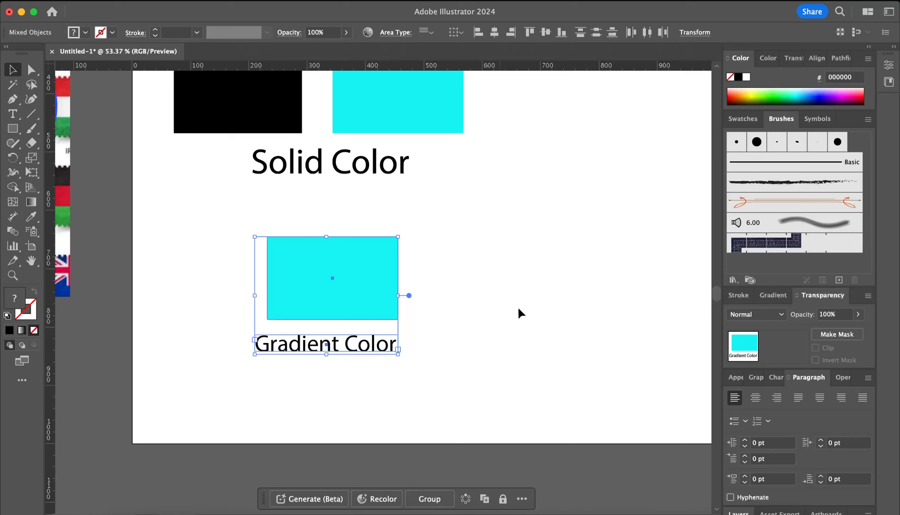
{"action": "left_click", "coordinate": [494, 33]}
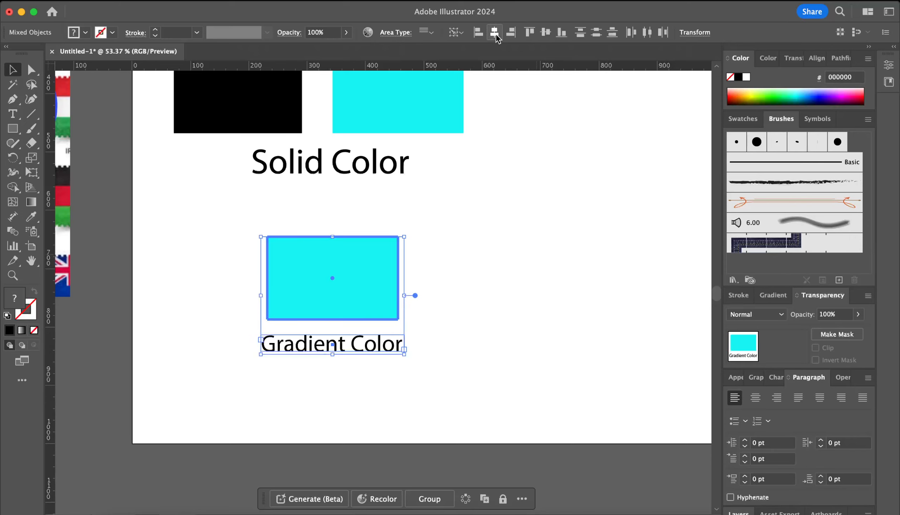
{"action": "left_click", "coordinate": [493, 204]}
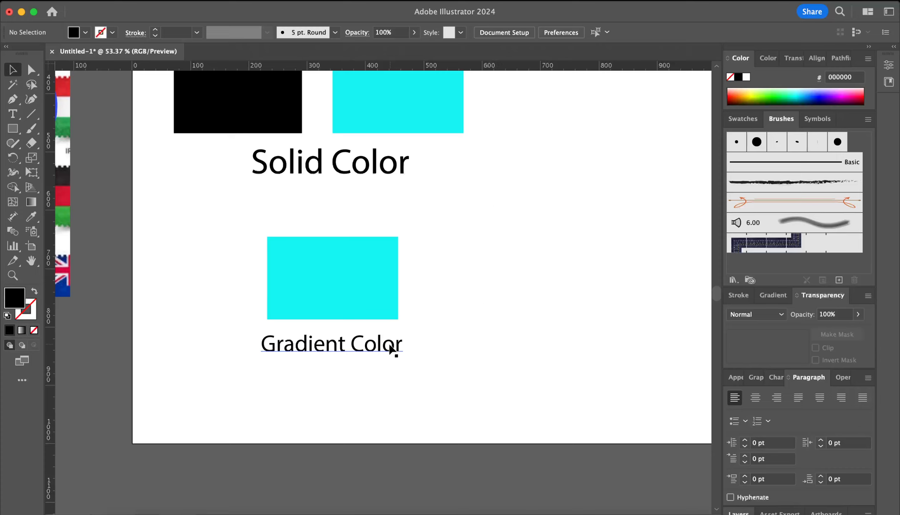
{"action": "left_click_drag", "start_coordinate": [393, 346], "coordinate": [388, 347]}
{"action": "left_click", "coordinate": [539, 334]}
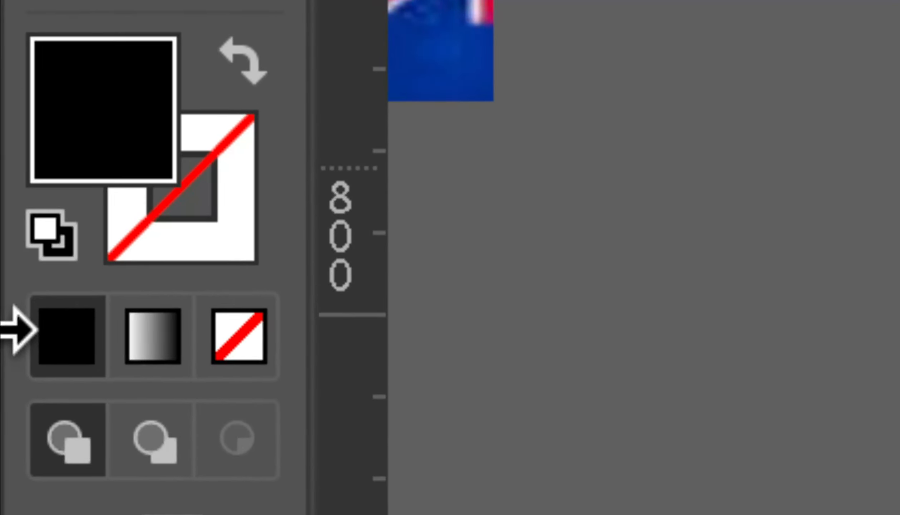
Step: Try a white-to-black linear gradient fill on the cyan rectangle above "Gradient Color", and restore its solid fill
{"action": "double_click", "coordinate": [140, 161]}
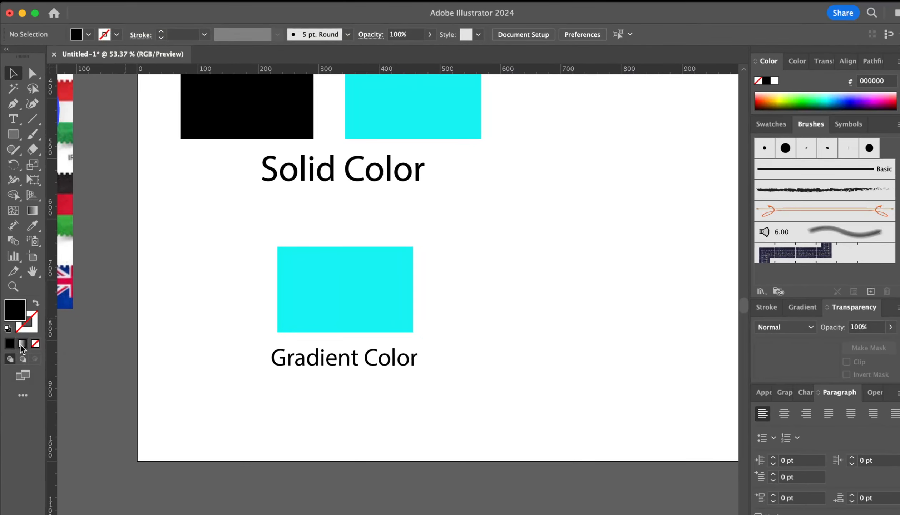
{"action": "left_click", "coordinate": [25, 347]}
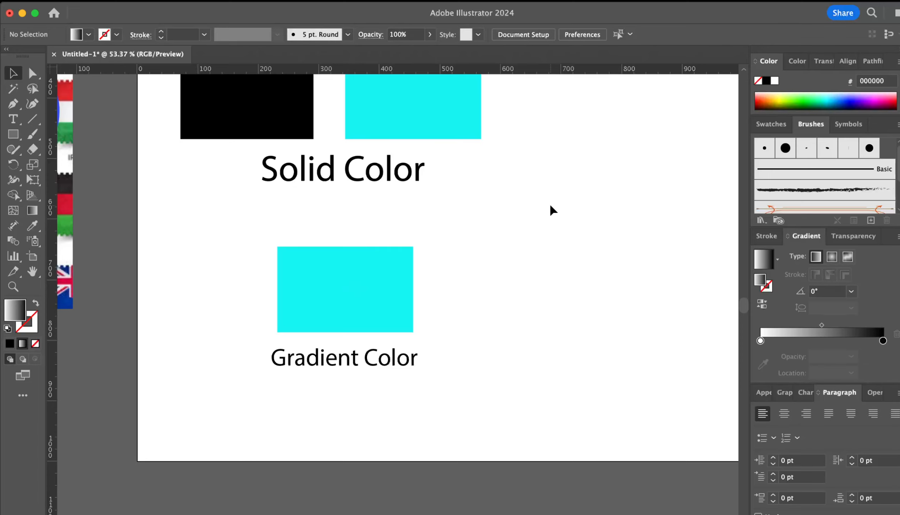
{"action": "left_click", "coordinate": [382, 295]}
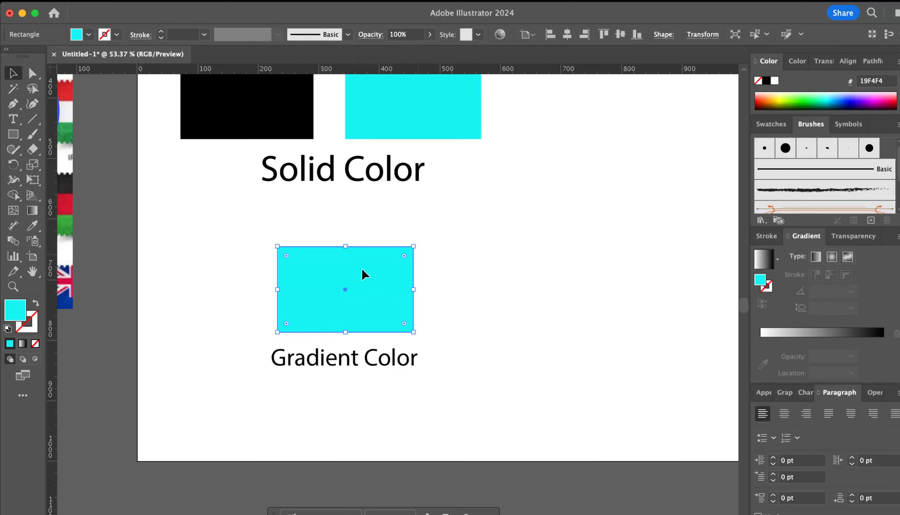
{"action": "left_click", "coordinate": [21, 344]}
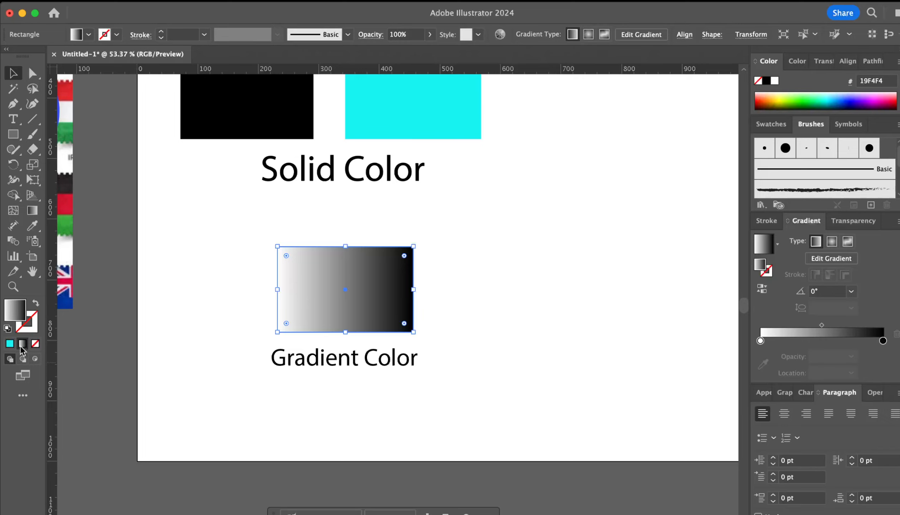
{"action": "left_click", "coordinate": [573, 221]}
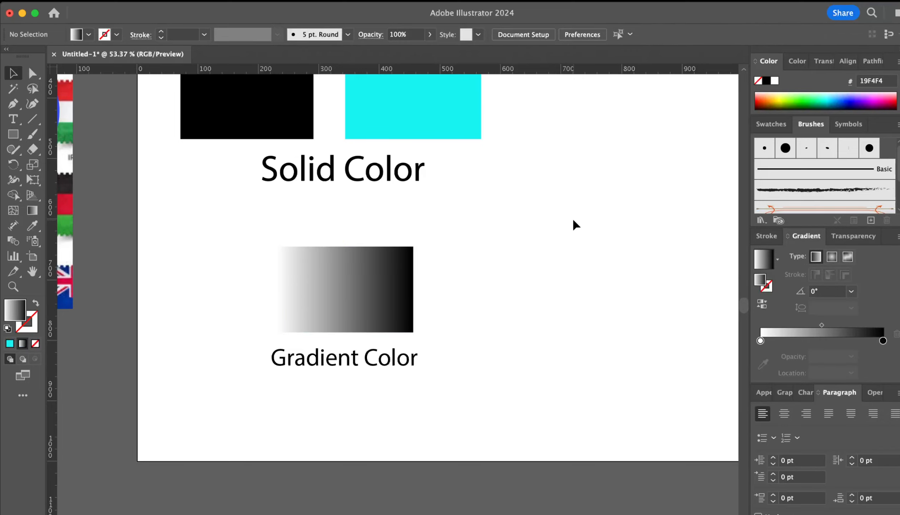
{"action": "left_click", "coordinate": [412, 267]}
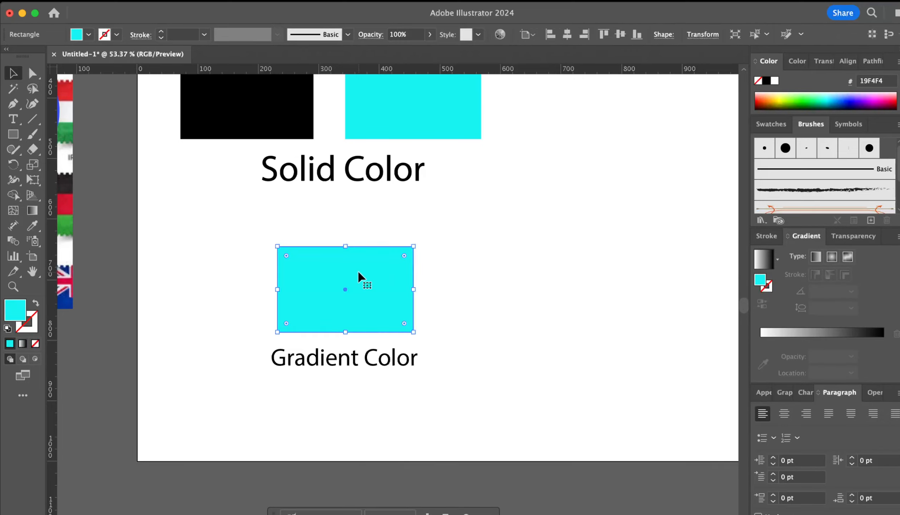
Step: Apply the white-to-black gradient to the rectangle above "Gradient Color" once more, and undo the gradient fill
{"action": "scroll", "coordinate": [358, 272], "scroll_direction": "up", "scroll_amount": 8}
{"action": "scroll", "coordinate": [358, 271], "scroll_direction": "up", "scroll_amount": 4}
{"action": "scroll", "coordinate": [359, 272], "scroll_direction": "left", "scroll_amount": 2}
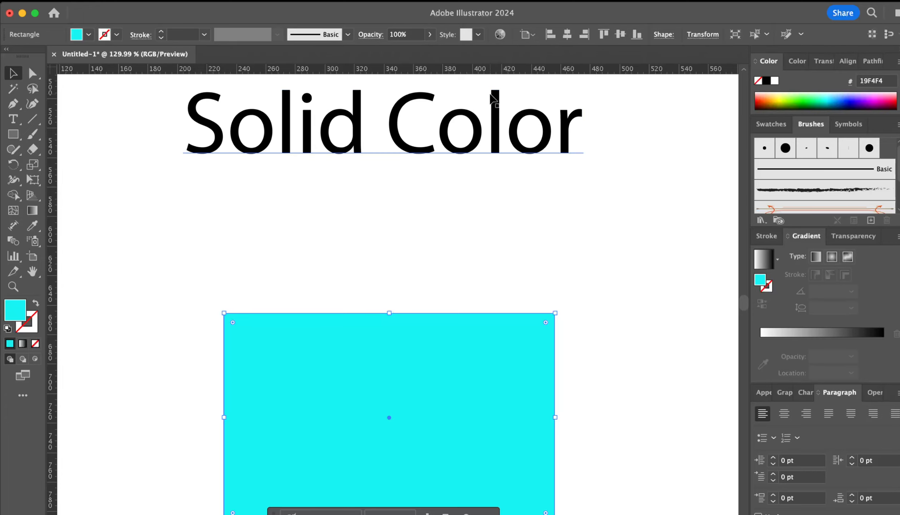
{"action": "scroll", "coordinate": [491, 96], "scroll_direction": "down", "scroll_amount": 5}
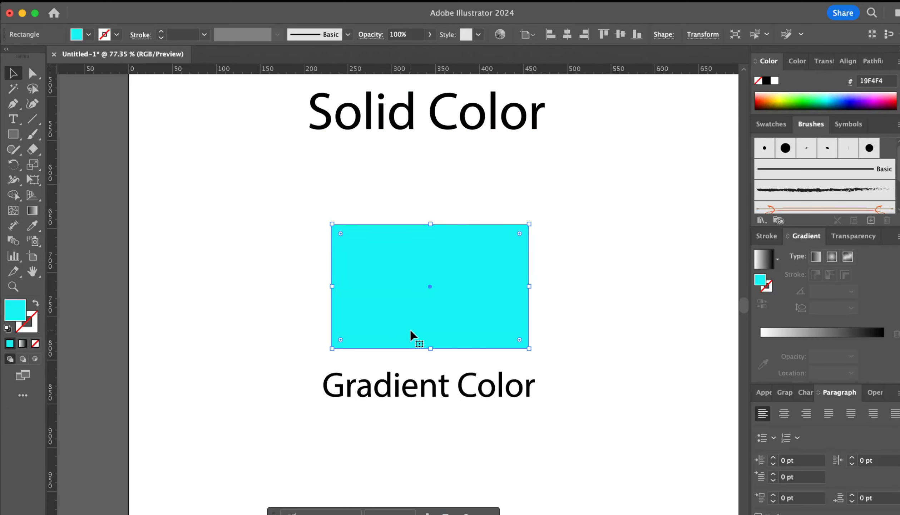
{"action": "left_click", "coordinate": [589, 299]}
{"action": "left_click", "coordinate": [498, 314]}
{"action": "scroll", "coordinate": [85, 337], "scroll_direction": "down", "scroll_amount": 10}
{"action": "scroll", "coordinate": [85, 337], "scroll_direction": "up", "scroll_amount": 15}
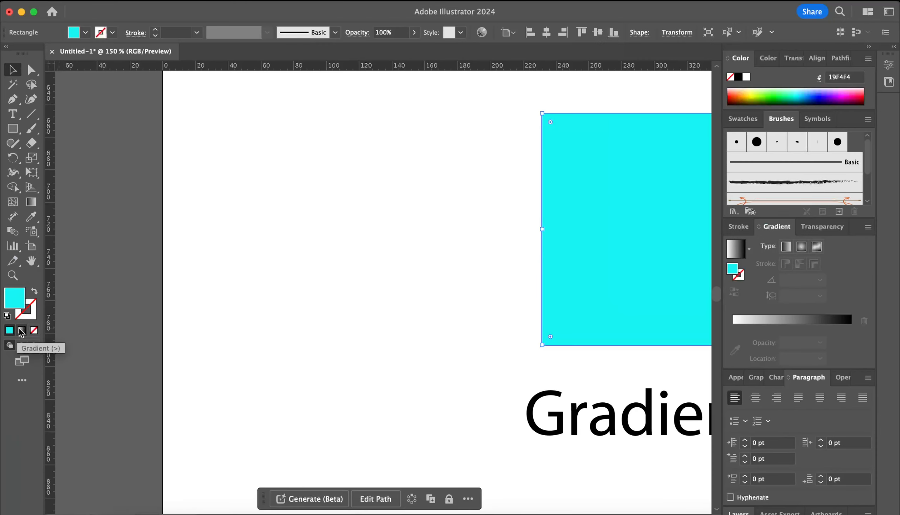
{"action": "left_click", "coordinate": [53, 261]}
{"action": "scroll", "coordinate": [301, 284], "scroll_direction": "right", "scroll_amount": 5}
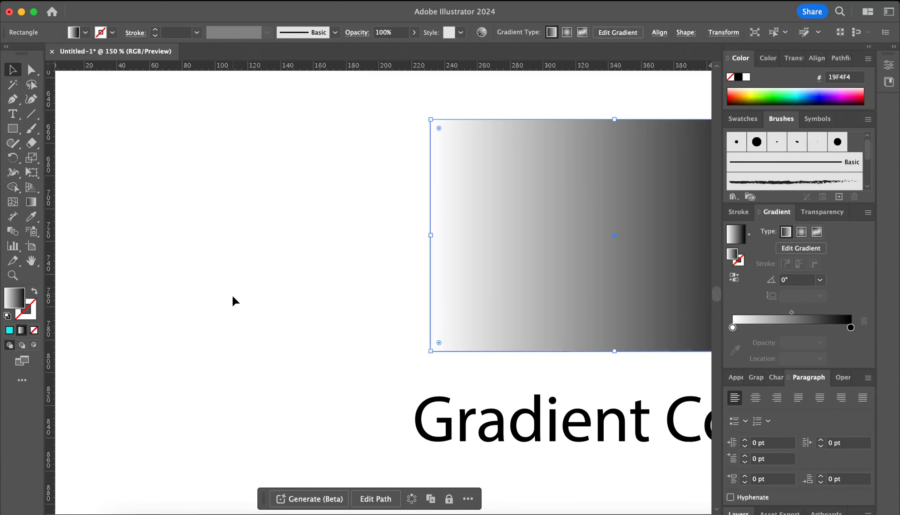
{"action": "scroll", "coordinate": [230, 296], "scroll_direction": "down", "scroll_amount": 5}
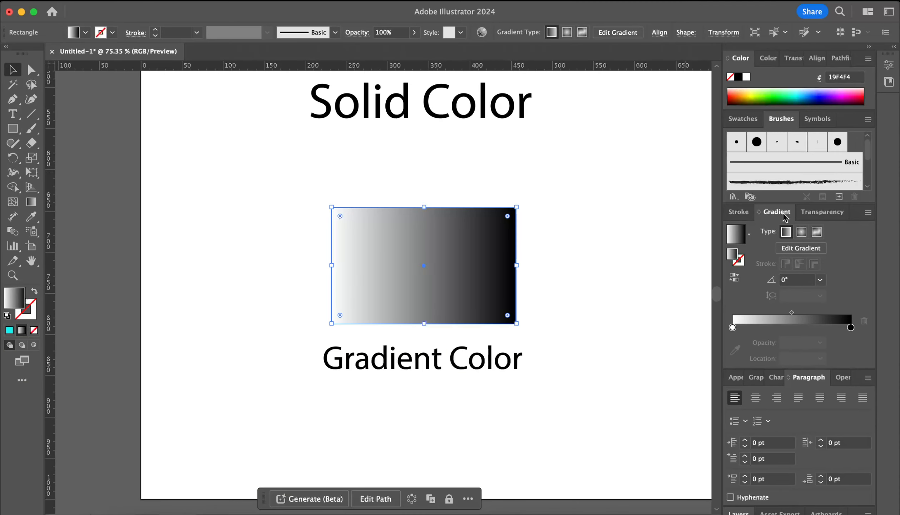
{"action": "scroll", "coordinate": [701, 198], "scroll_direction": "up", "scroll_amount": 5}
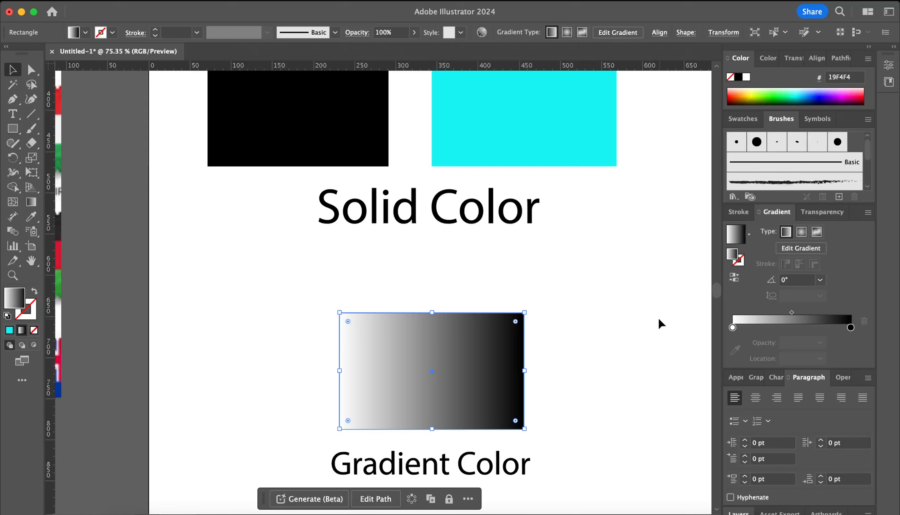
{"action": "left_click", "coordinate": [530, 342]}
{"action": "key", "text": "super+z"}
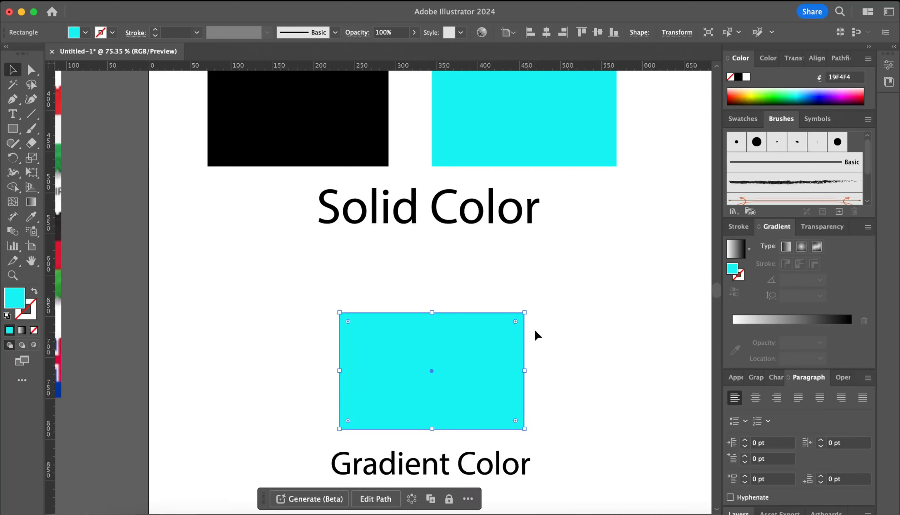
Step: Apply the linear gradient to the rectangle above "Gradient Color" and recolor its white stop with cyan sampled from the solid cyan rectangle
{"action": "left_click", "coordinate": [559, 324]}
{"action": "left_click", "coordinate": [490, 354]}
{"action": "left_click", "coordinate": [22, 329]}
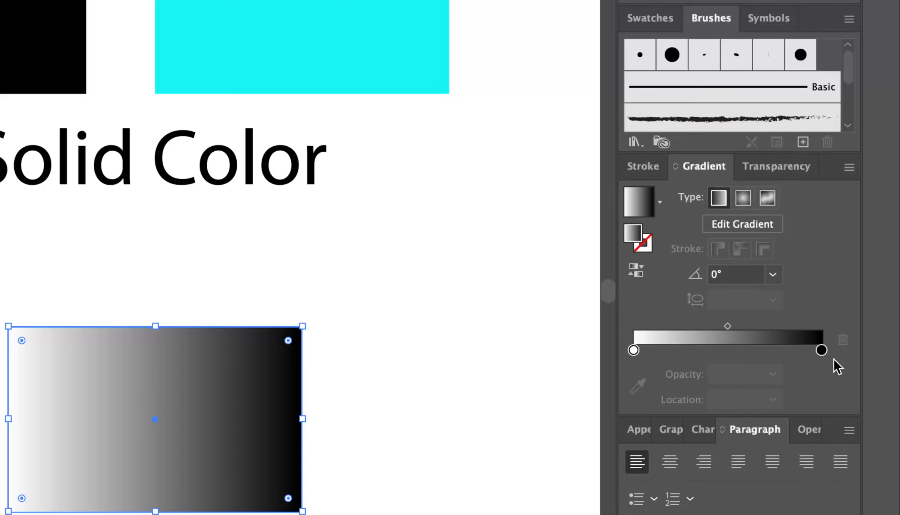
{"action": "left_click", "coordinate": [635, 354]}
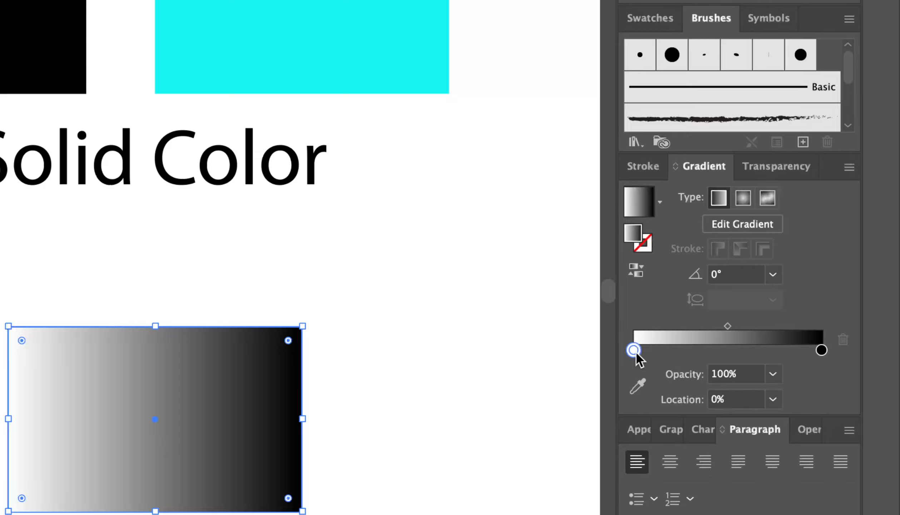
{"action": "left_click", "coordinate": [639, 387]}
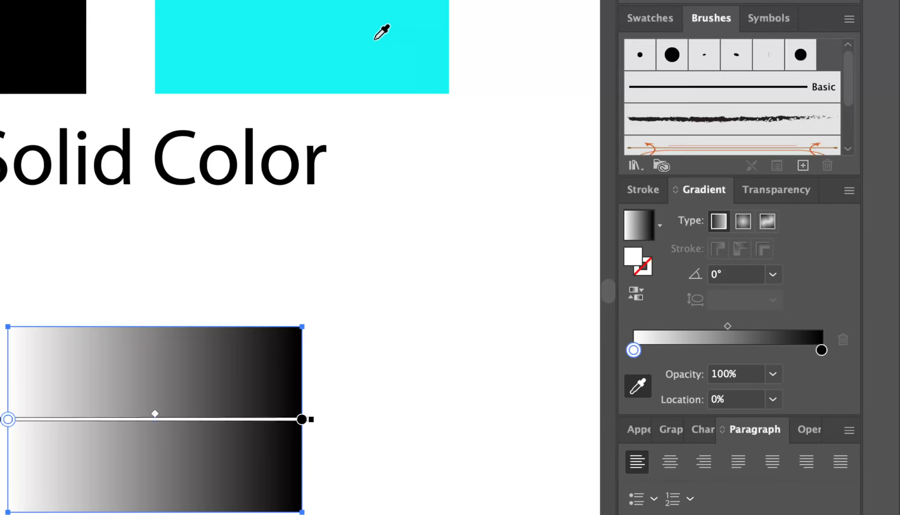
{"action": "left_click", "coordinate": [360, 28]}
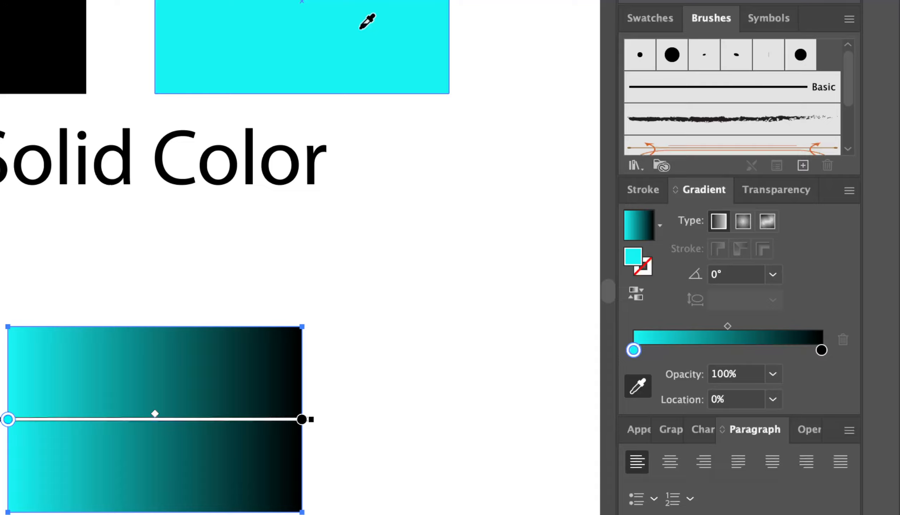
Step: Try the cyan-to-black gradient's midpoint at about 27% and 75%, and reset it to 50%
{"action": "left_click", "coordinate": [822, 350]}
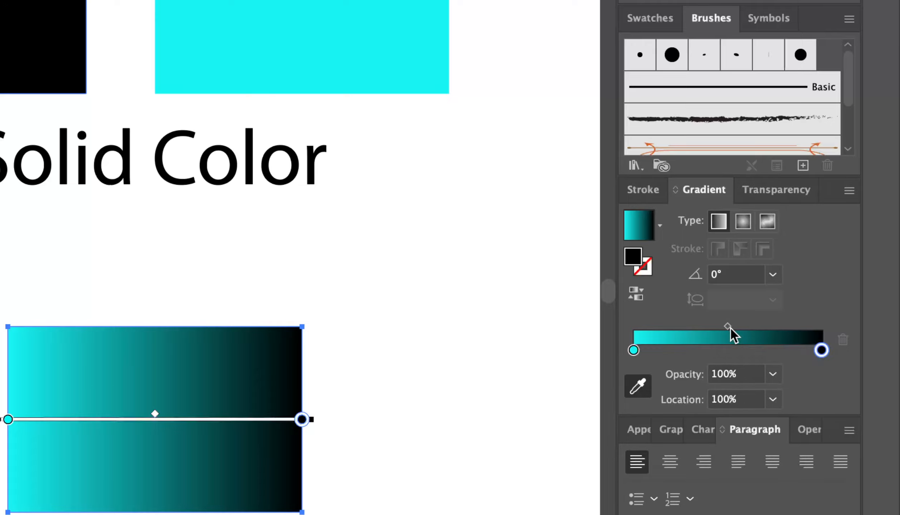
{"action": "left_click_drag", "start_coordinate": [730, 329], "coordinate": [848, 338]}
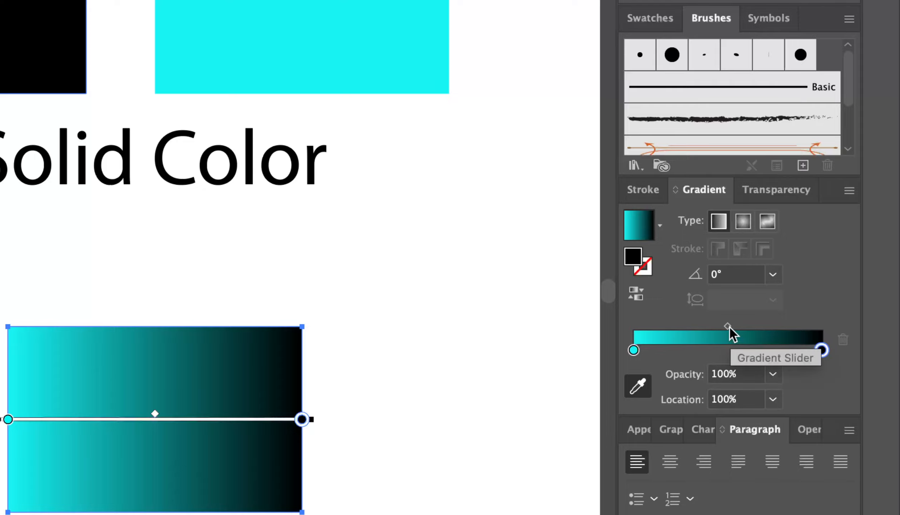
{"action": "left_click_drag", "start_coordinate": [727, 326], "coordinate": [685, 326]}
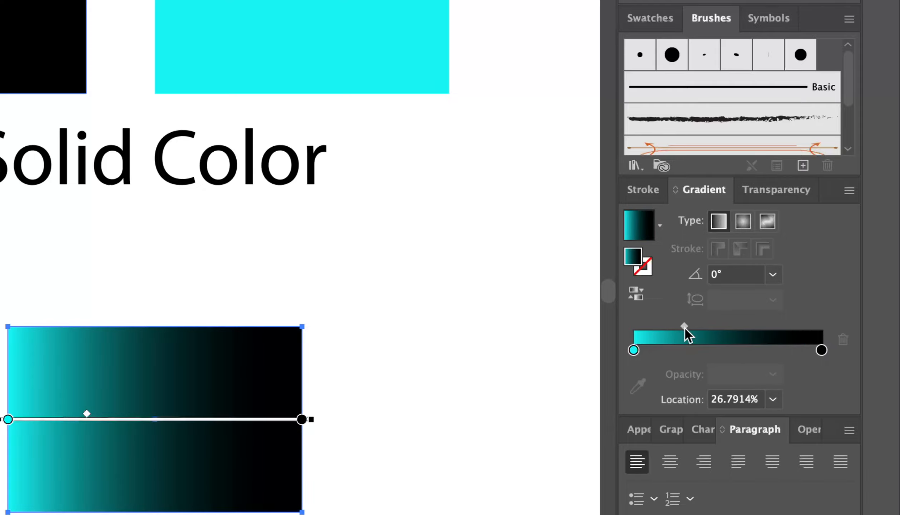
{"action": "left_click_drag", "start_coordinate": [685, 328], "coordinate": [774, 328]}
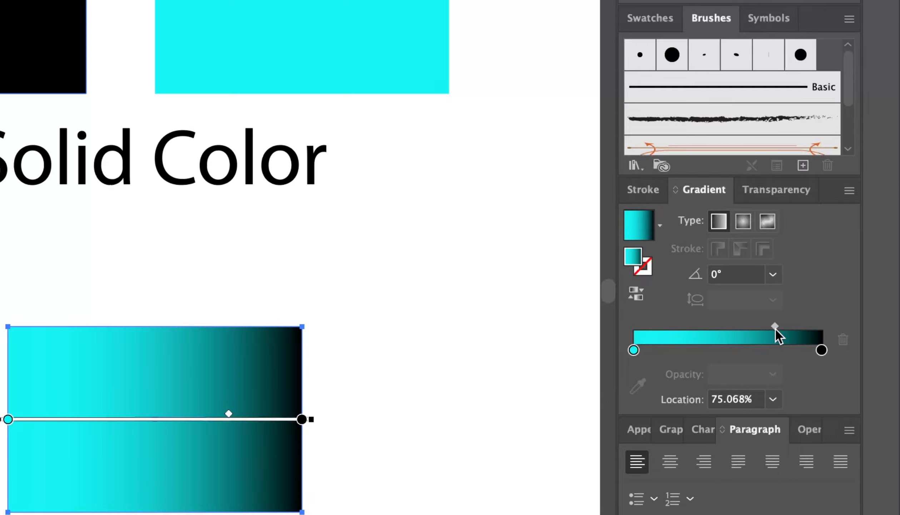
{"action": "left_click_drag", "start_coordinate": [774, 328], "coordinate": [730, 327]}
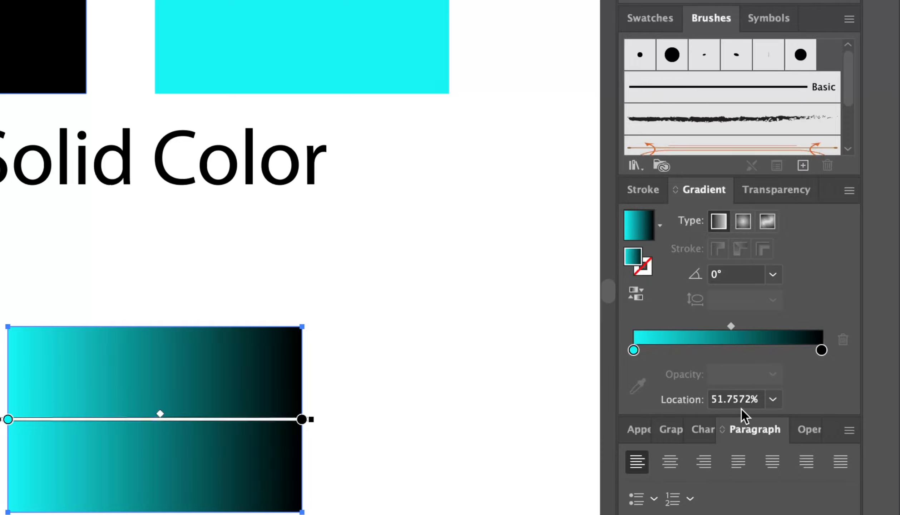
{"action": "left_click", "coordinate": [778, 395]}
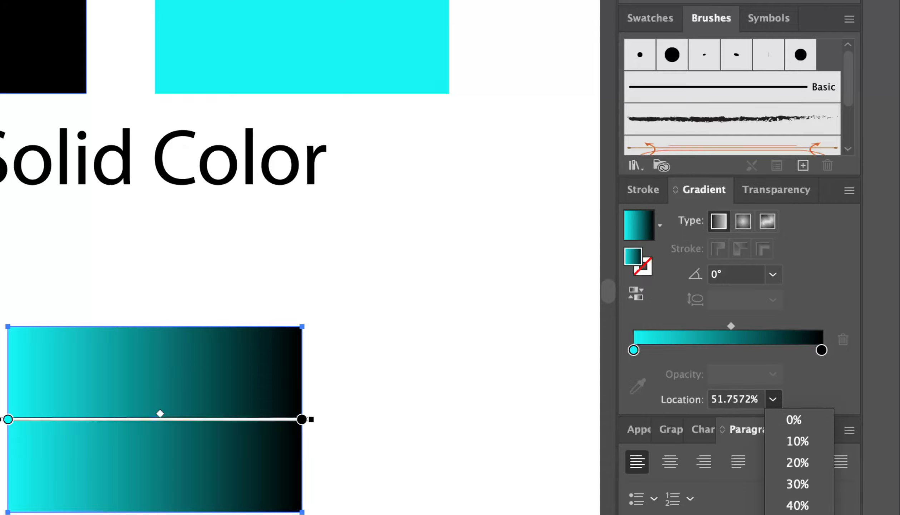
{"action": "left_click", "coordinate": [800, 514]}
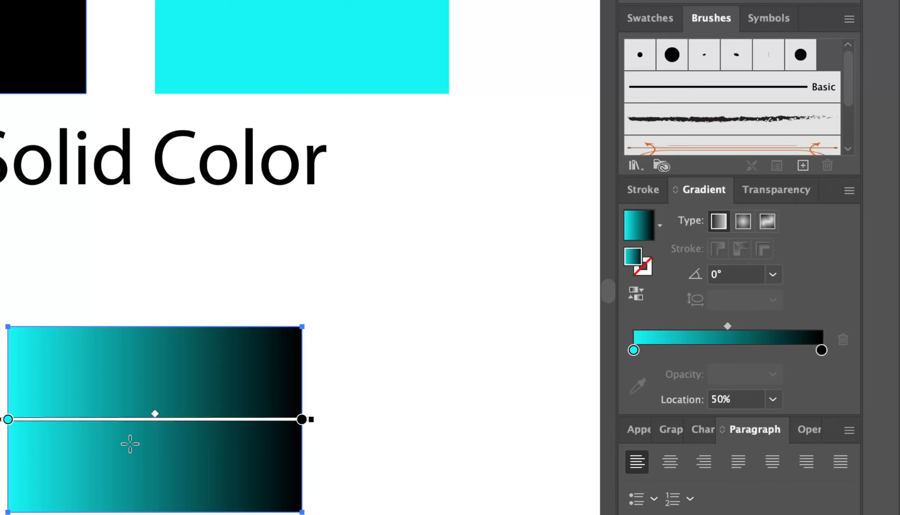
Step: Add an extra color stop near the gradient's cyan end, and delete that stop
{"action": "scroll", "coordinate": [132, 444], "scroll_direction": "up", "scroll_amount": 4}
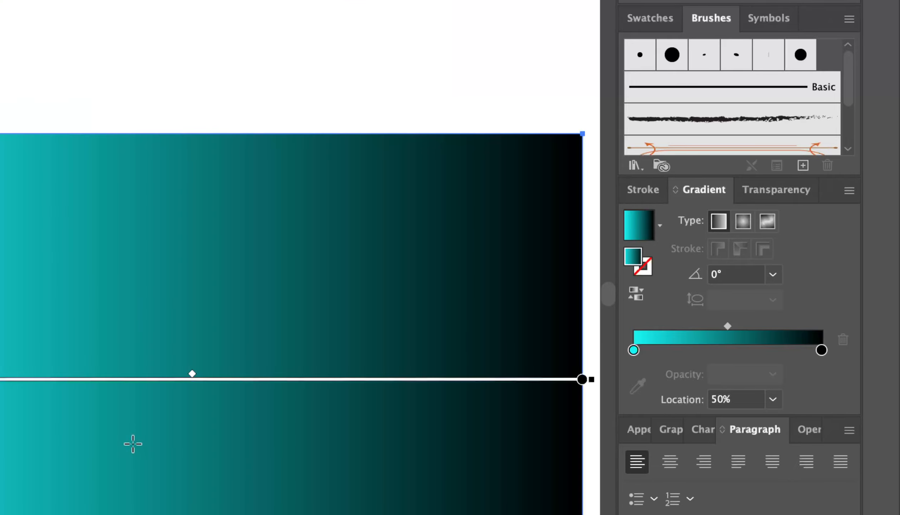
{"action": "scroll", "coordinate": [133, 443], "scroll_direction": "down", "scroll_amount": 3}
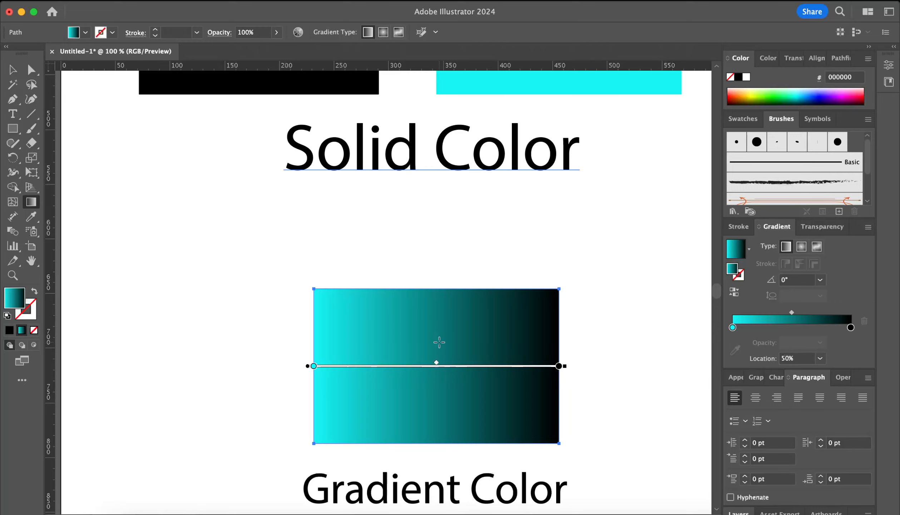
{"action": "scroll", "coordinate": [439, 342], "scroll_direction": "down", "scroll_amount": 5}
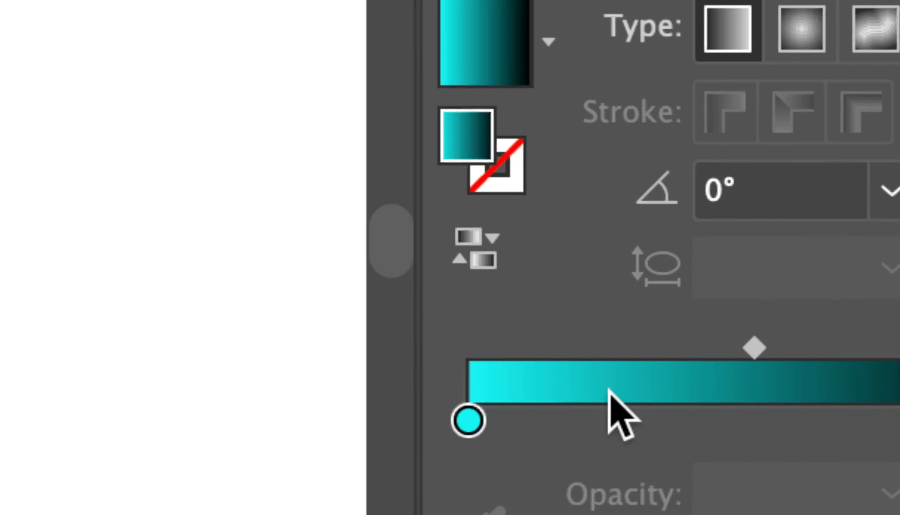
{"action": "left_click", "coordinate": [623, 369]}
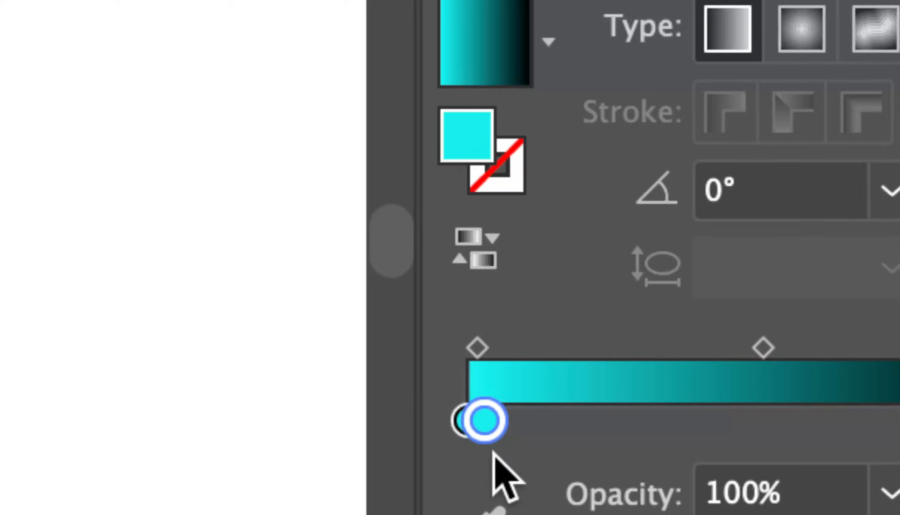
{"action": "key", "text": "Delete"}
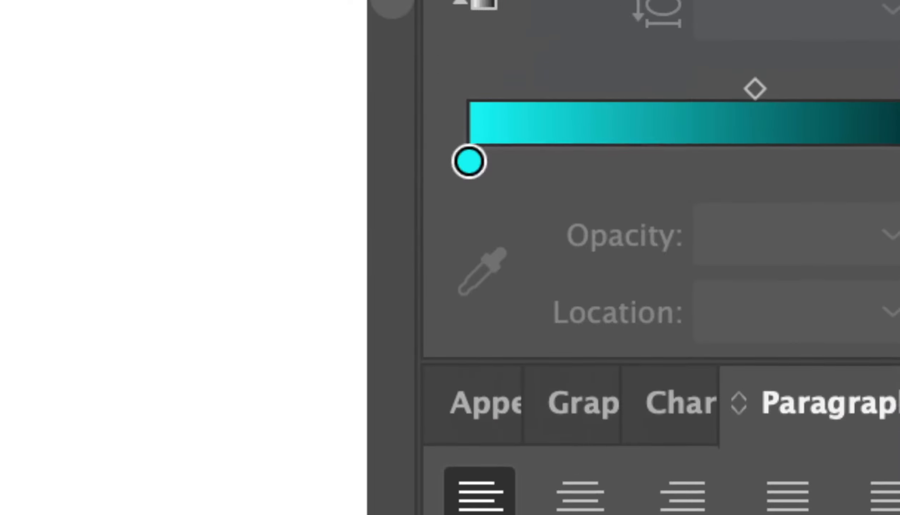
Step: Add a color stop at about 41% to the rectangle's gradient and color it with red sampled from the Antigua & Barbuda flag
{"action": "left_click", "coordinate": [476, 167]}
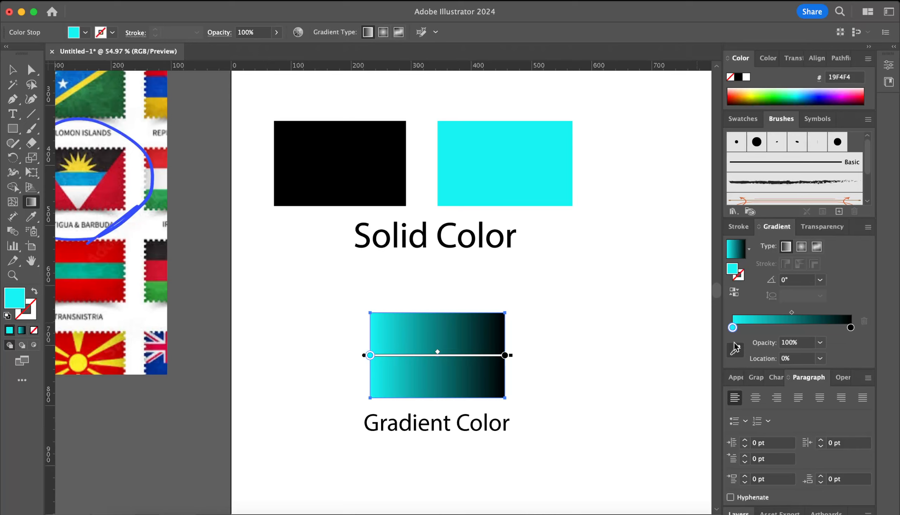
{"action": "left_click", "coordinate": [780, 328]}
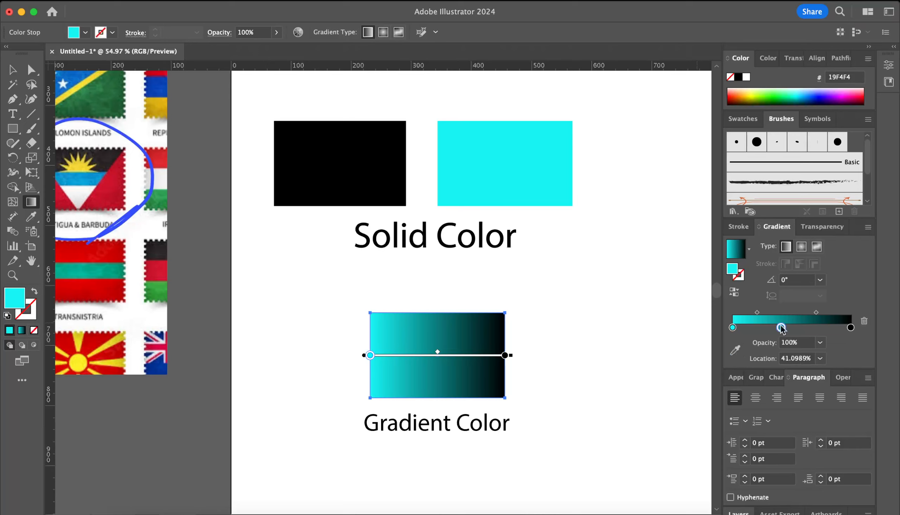
{"action": "left_click", "coordinate": [735, 350]}
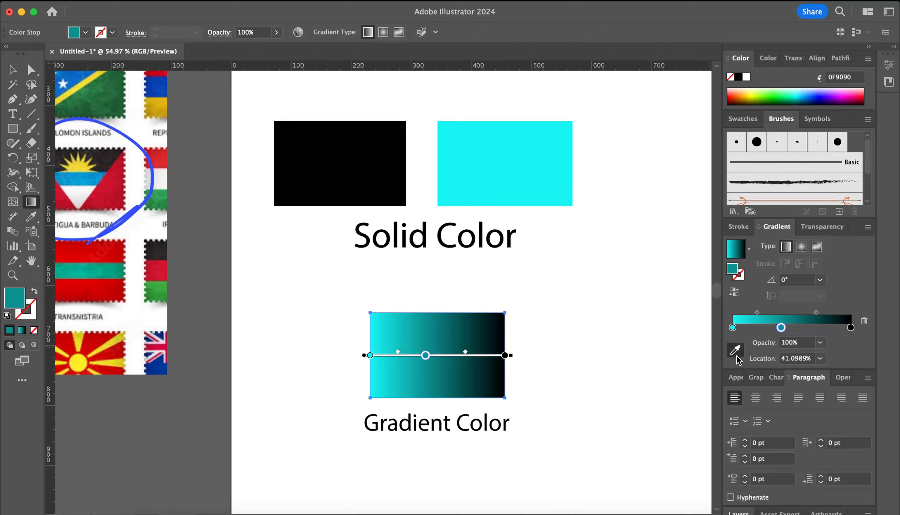
{"action": "left_click", "coordinate": [115, 201]}
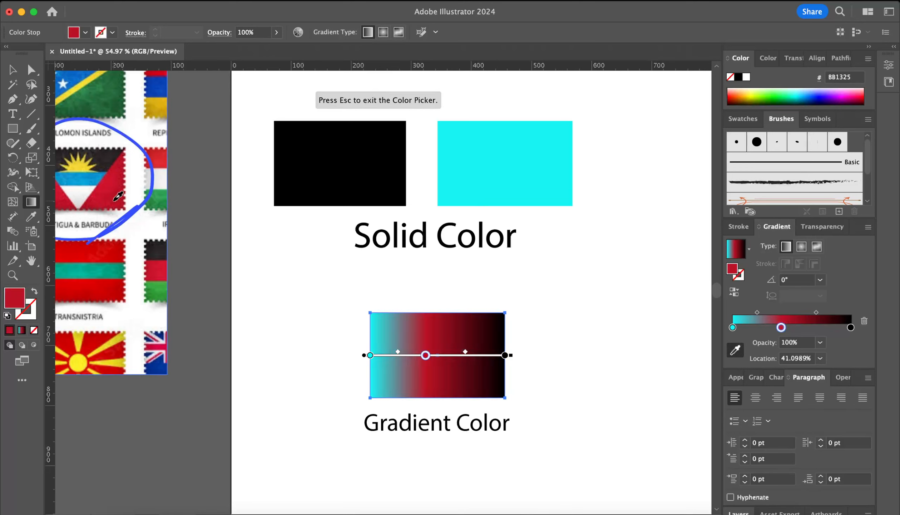
{"action": "left_click", "coordinate": [13, 70]}
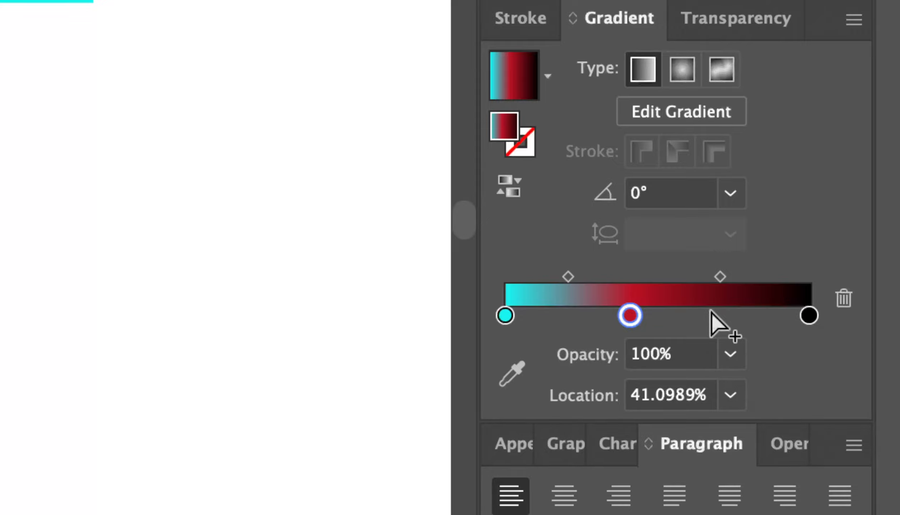
Step: Add a color stop at about 66% to the gradient, color it yellow sampled from the red-and-yellow sun flag, and deselect the rectangle
{"action": "left_click", "coordinate": [710, 315]}
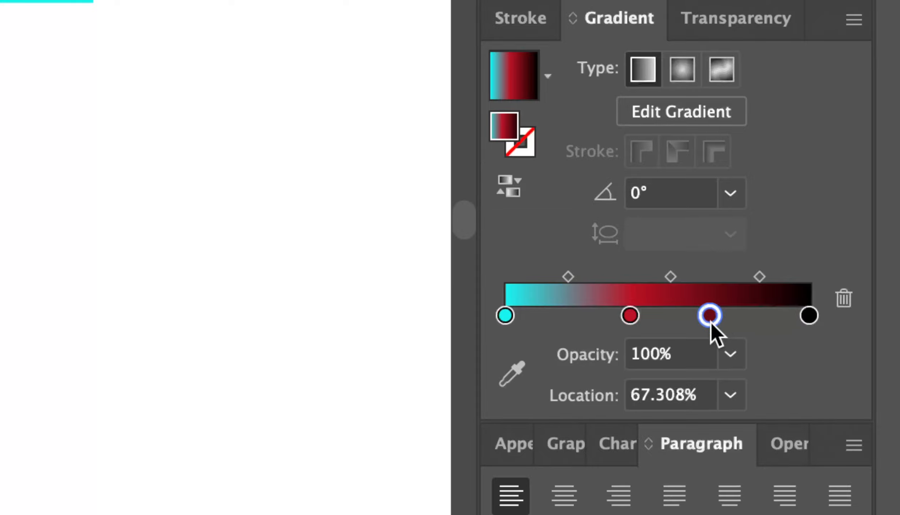
{"action": "left_click", "coordinate": [841, 303]}
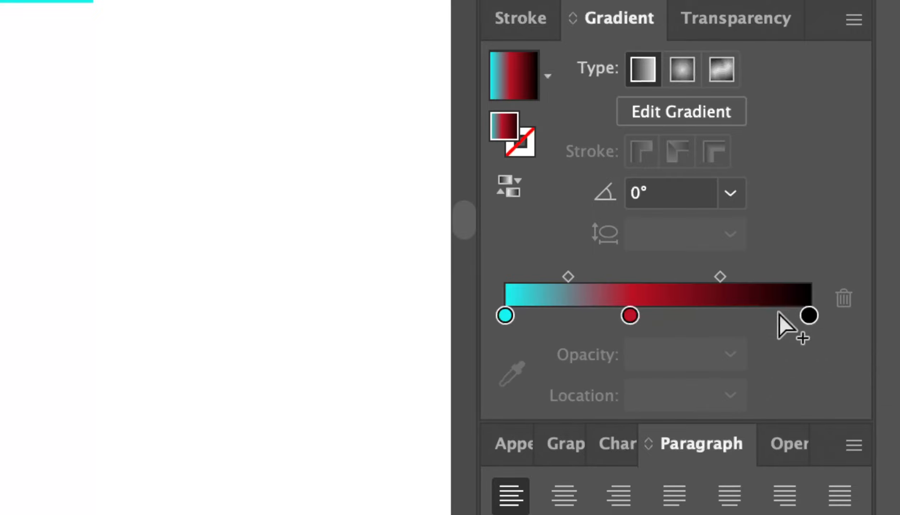
{"action": "left_click", "coordinate": [705, 313]}
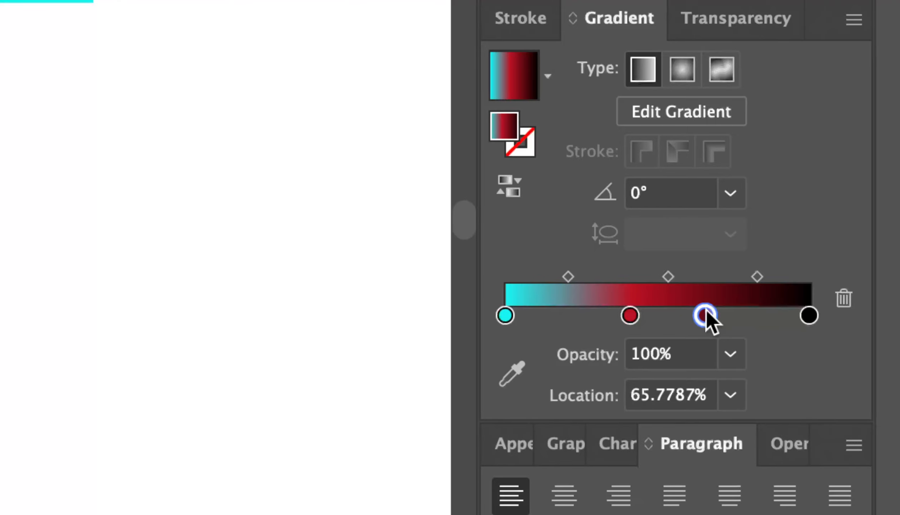
{"action": "left_click", "coordinate": [513, 373]}
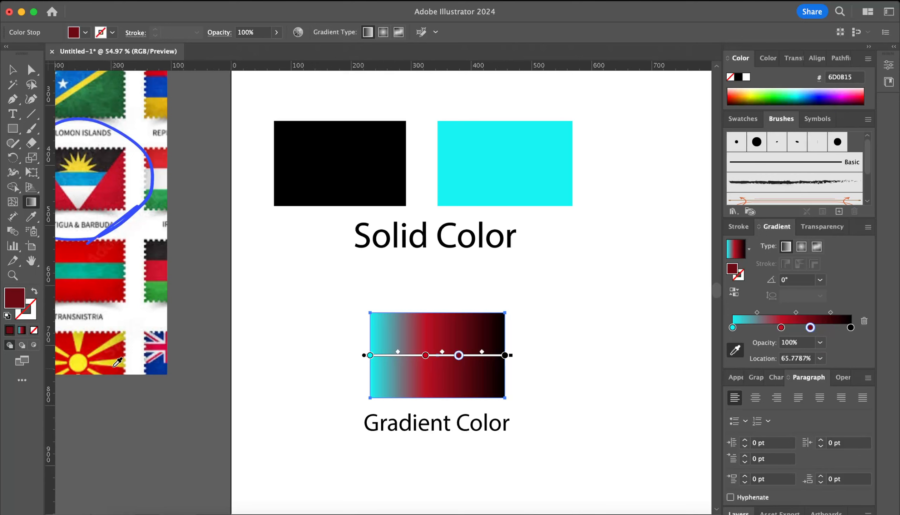
{"action": "left_click", "coordinate": [82, 357]}
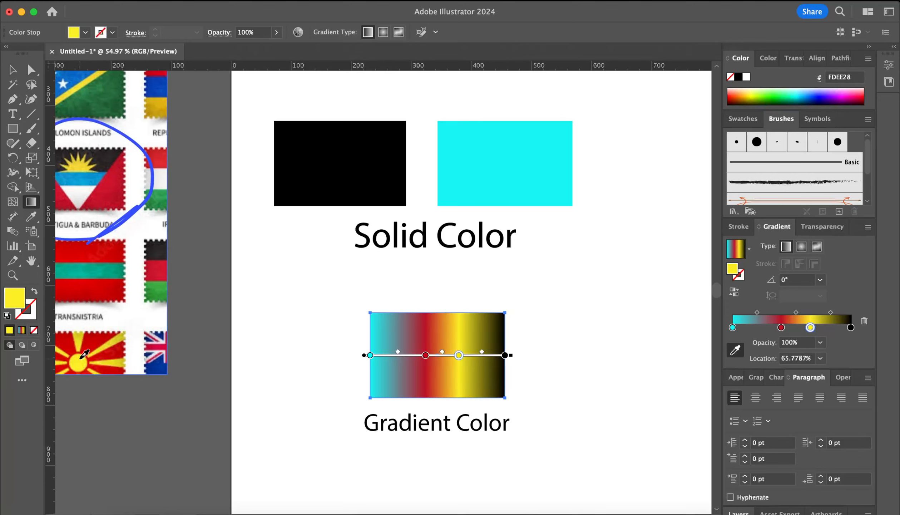
{"action": "key", "text": "v"}
{"action": "left_click", "coordinate": [308, 337]}
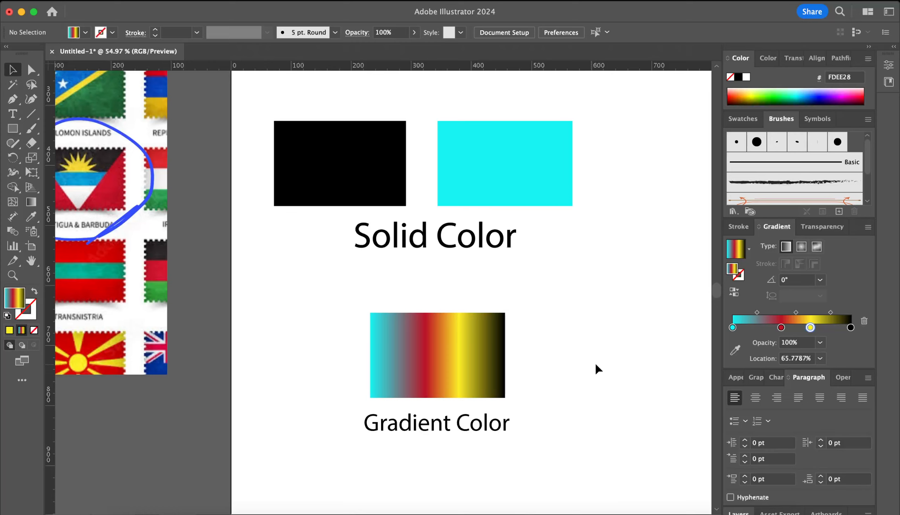
{"action": "left_click", "coordinate": [861, 323]}
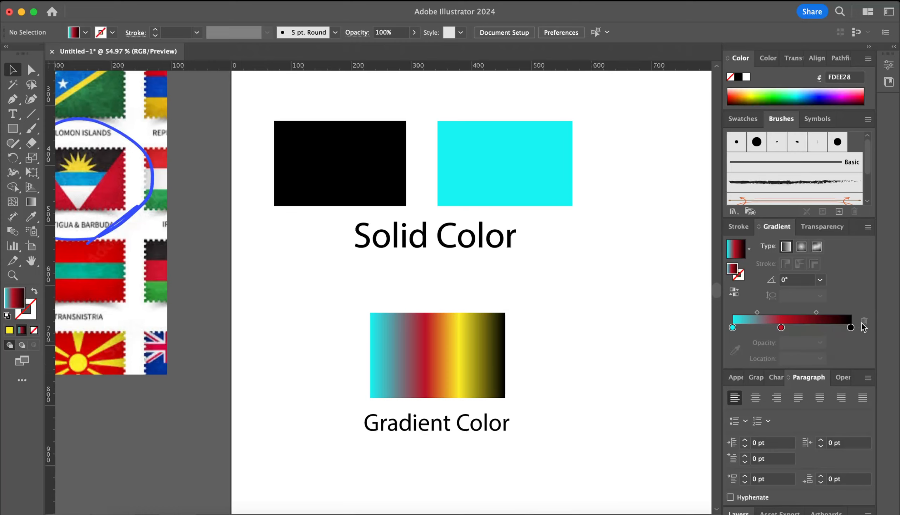
{"action": "left_click", "coordinate": [865, 323]}
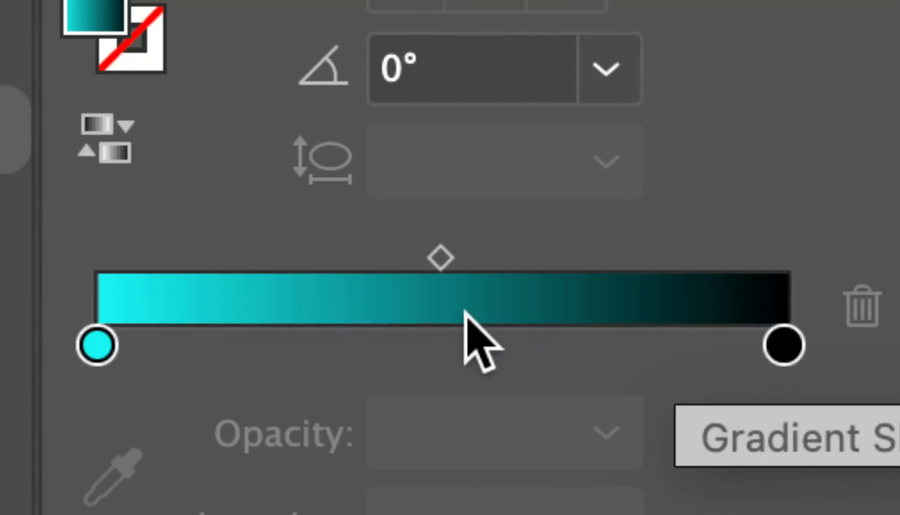
{"action": "left_click", "coordinate": [251, 339]}
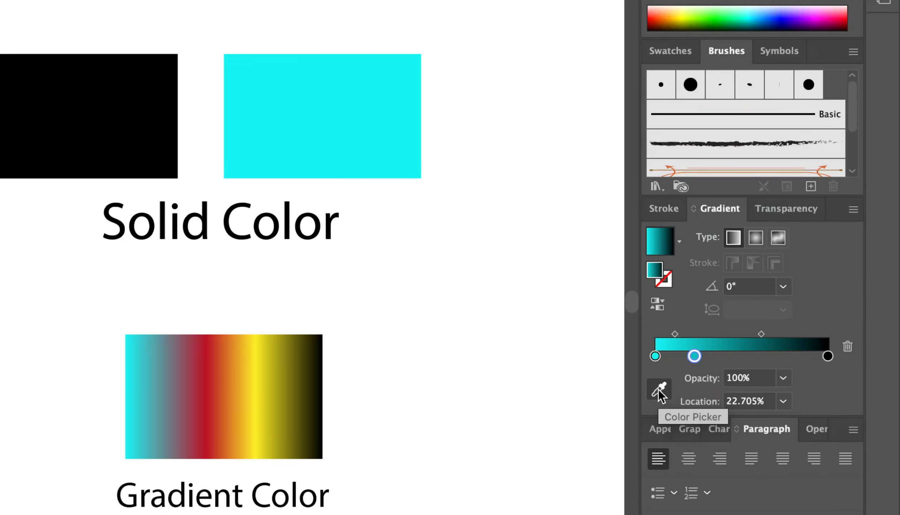
Step: Select the rectangle above "Gradient Color" and delete the red and yellow stops from its gradient
{"action": "left_click", "coordinate": [295, 430]}
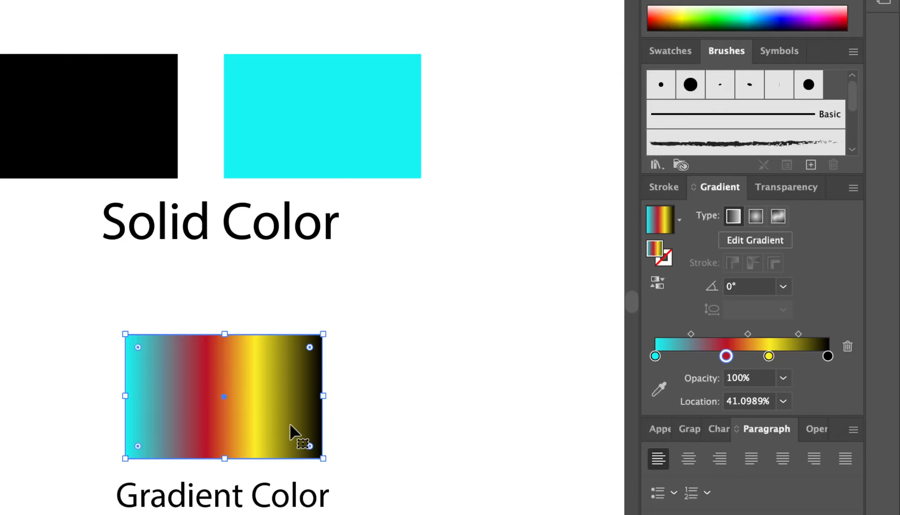
{"action": "left_click", "coordinate": [847, 346]}
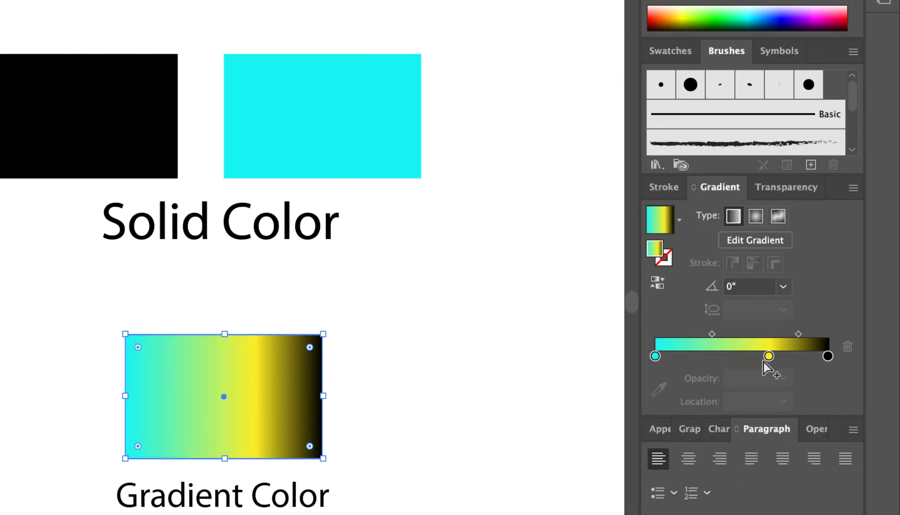
{"action": "left_click_drag", "start_coordinate": [768, 356], "coordinate": [764, 356]}
{"action": "left_click", "coordinate": [847, 347]}
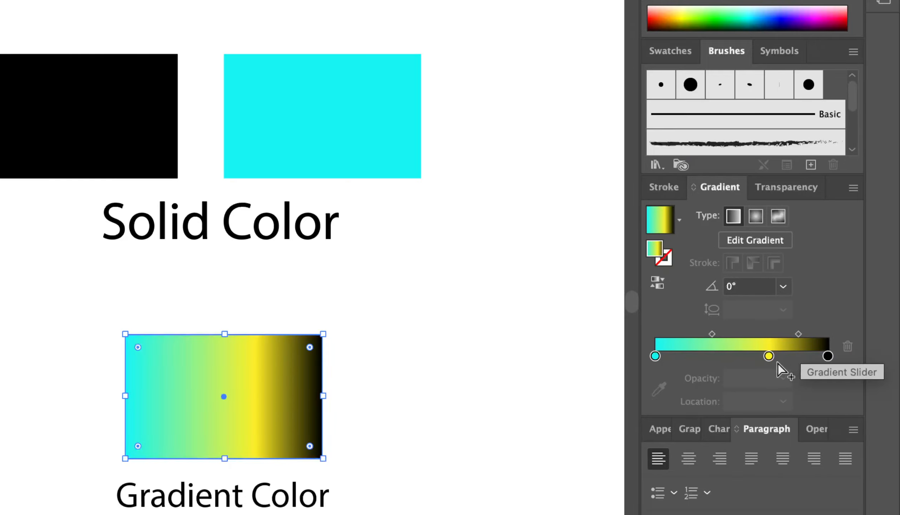
{"action": "left_click", "coordinate": [769, 357]}
{"action": "left_click", "coordinate": [847, 346]}
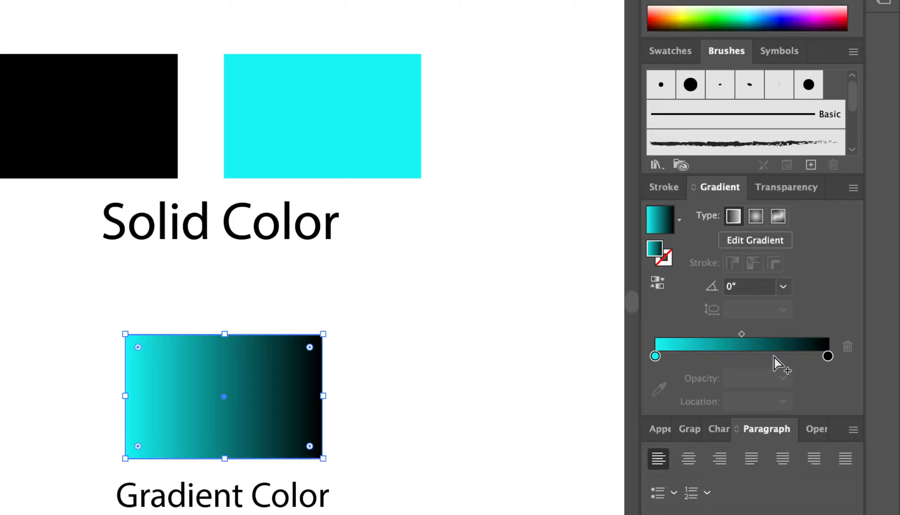
Step: Add a color stop at about 39% to the rectangle's gradient and color it with red sampled from the Transnistria flag
{"action": "left_click", "coordinate": [721, 355]}
{"action": "left_click", "coordinate": [659, 389]}
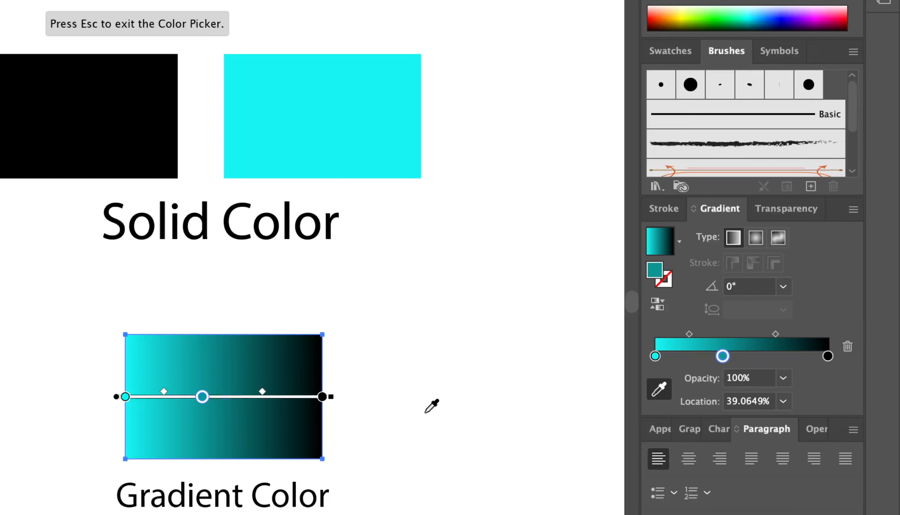
{"action": "scroll", "coordinate": [425, 412], "scroll_direction": "left", "scroll_amount": 4}
{"action": "scroll", "coordinate": [426, 412], "scroll_direction": "down", "scroll_amount": 5}
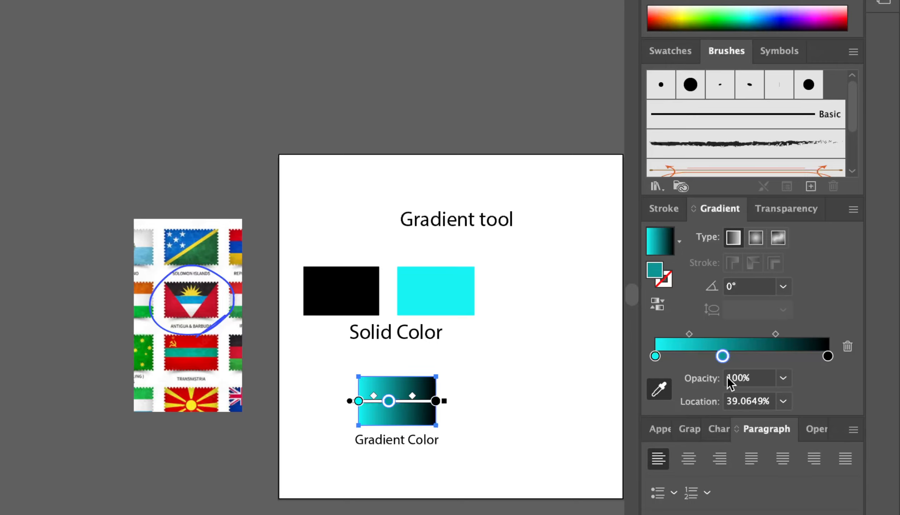
{"action": "left_click", "coordinate": [189, 364]}
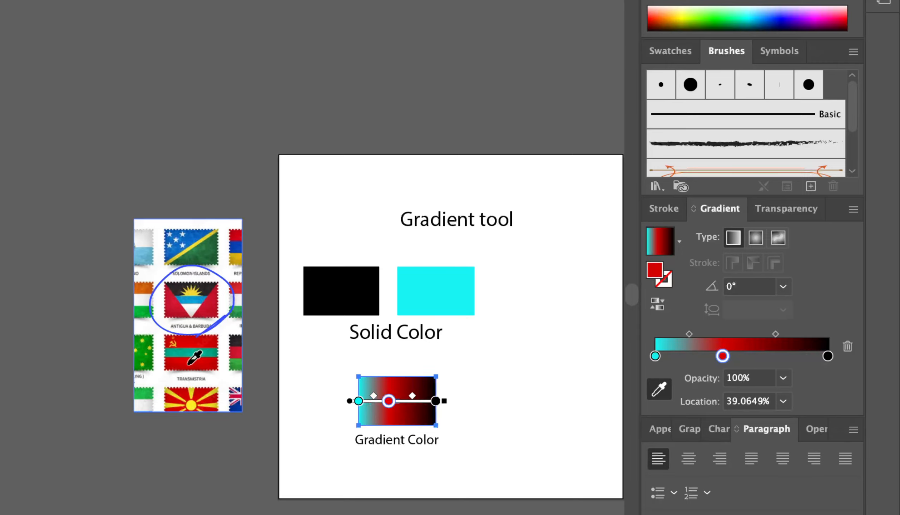
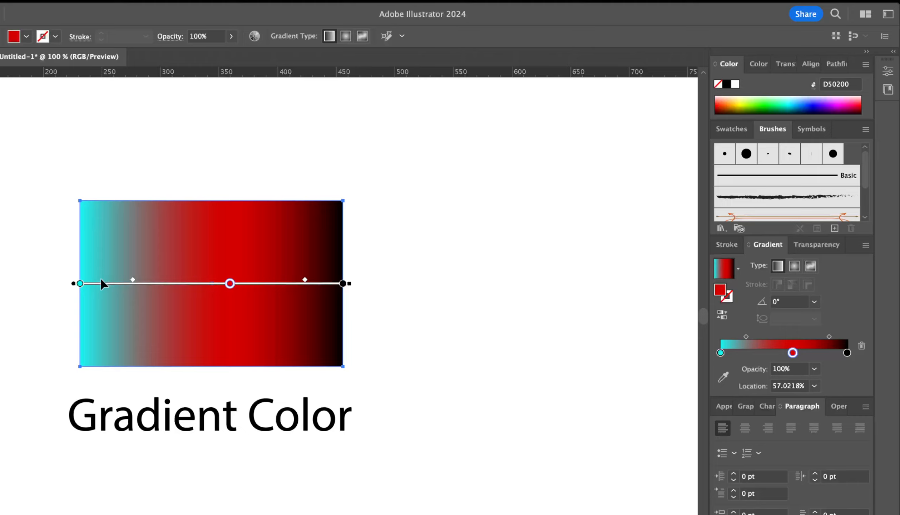
Step: Switch the rectangle's gradient to radial and reshape it with a larger radius and its cyan origin shifted toward the rectangle's left edge
{"action": "left_click", "coordinate": [794, 266]}
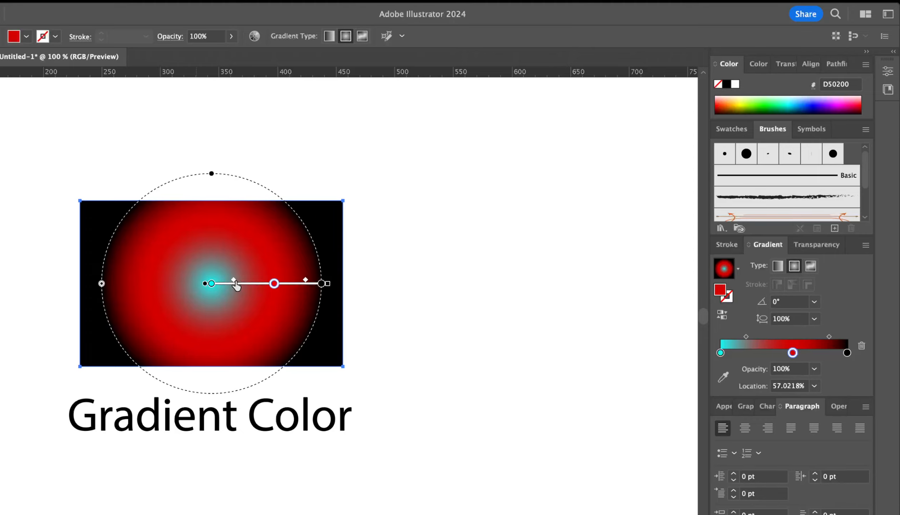
{"action": "mouse_move", "coordinate": [234, 283]}
{"action": "left_mouse_down"}
{"action": "mouse_move", "coordinate": [245, 283]}
{"action": "mouse_move", "coordinate": [210, 286]}
{"action": "mouse_move", "coordinate": [388, 275]}
{"action": "left_mouse_up"}
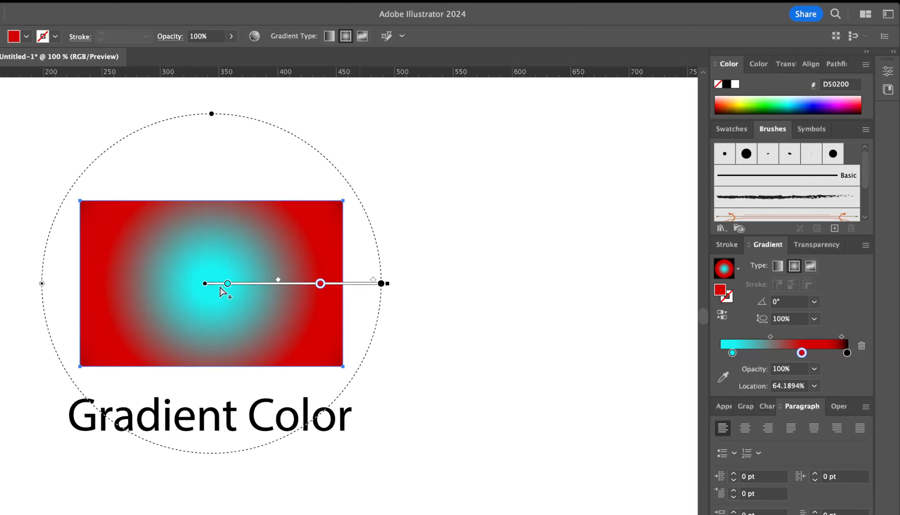
{"action": "left_click_drag", "start_coordinate": [205, 284], "coordinate": [134, 285]}
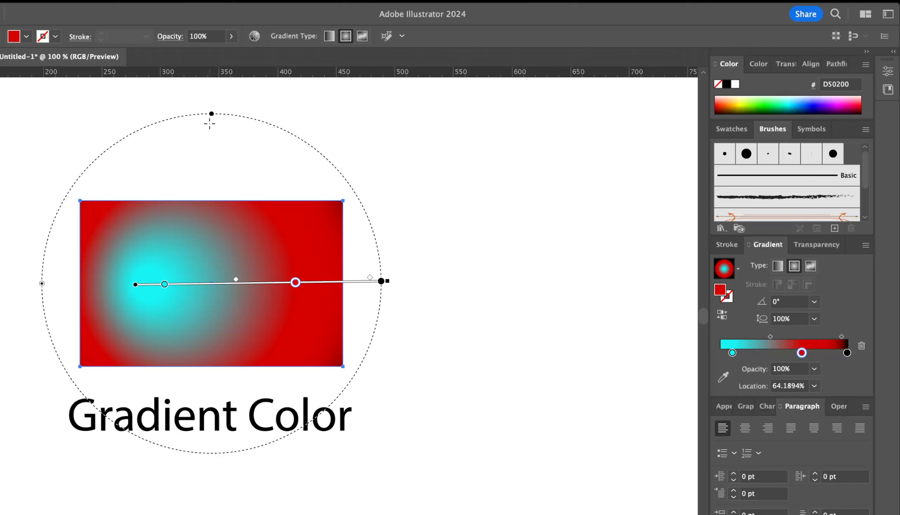
Step: Flatten the radial gradient into an ellipse with an aspect ratio of about 77% and scale it up slightly
{"action": "left_click_drag", "start_coordinate": [213, 115], "coordinate": [218, 165]}
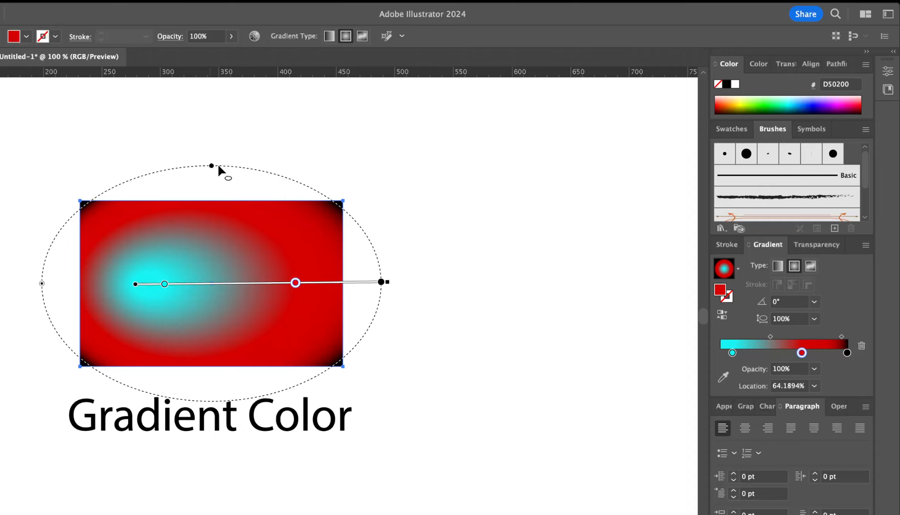
{"action": "mouse_move", "coordinate": [217, 165]}
{"action": "left_mouse_down"}
{"action": "mouse_move", "coordinate": [218, 139]}
{"action": "mouse_move", "coordinate": [213, 234]}
{"action": "mouse_move", "coordinate": [212, 153]}
{"action": "left_mouse_up"}
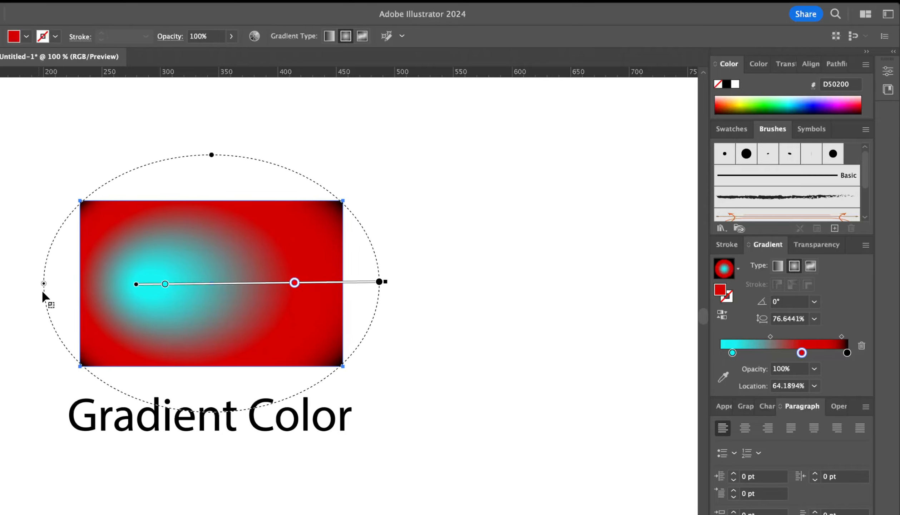
{"action": "left_click_drag", "start_coordinate": [45, 297], "coordinate": [16, 293]}
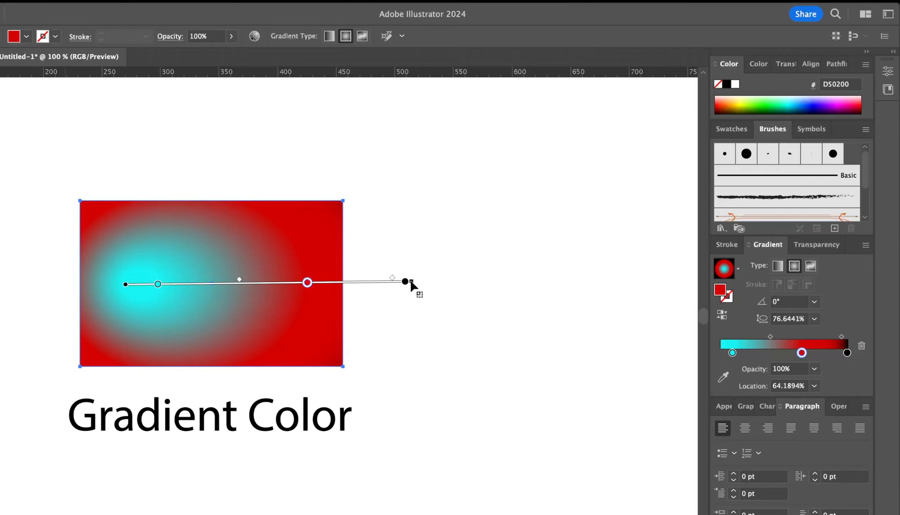
Step: Rotate the radial gradient's line so it slopes up beyond the rectangle's upper-right corner, and deselect the rectangle
{"action": "left_click_drag", "start_coordinate": [411, 280], "coordinate": [400, 220]}
{"action": "mouse_move", "coordinate": [415, 280]}
{"action": "left_mouse_down"}
{"action": "mouse_move", "coordinate": [382, 186]}
{"action": "mouse_move", "coordinate": [279, 157]}
{"action": "mouse_move", "coordinate": [217, 195]}
{"action": "mouse_move", "coordinate": [157, 283]}
{"action": "mouse_move", "coordinate": [243, 337]}
{"action": "mouse_move", "coordinate": [246, 244]}
{"action": "mouse_move", "coordinate": [173, 296]}
{"action": "mouse_move", "coordinate": [299, 253]}
{"action": "mouse_move", "coordinate": [118, 229]}
{"action": "mouse_move", "coordinate": [231, 187]}
{"action": "mouse_move", "coordinate": [347, 241]}
{"action": "mouse_move", "coordinate": [336, 244]}
{"action": "mouse_move", "coordinate": [315, 312]}
{"action": "mouse_move", "coordinate": [397, 266]}
{"action": "mouse_move", "coordinate": [407, 155]}
{"action": "mouse_move", "coordinate": [444, 185]}
{"action": "left_mouse_up"}
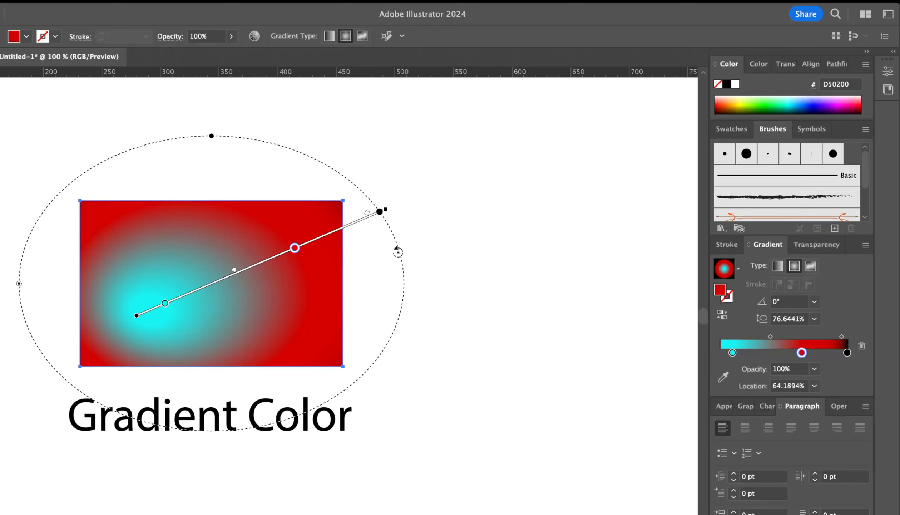
{"action": "key", "text": "v"}
{"action": "left_click", "coordinate": [480, 213]}
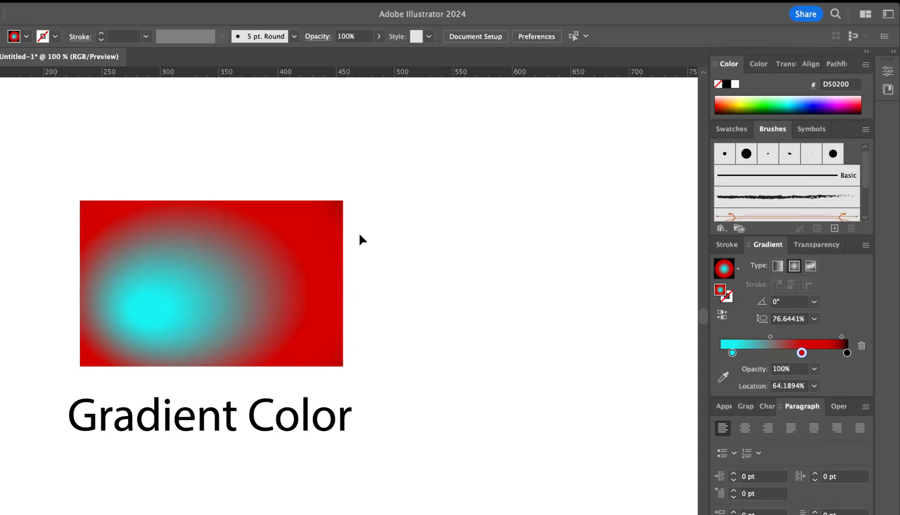
Step: Reselect the rectangle and tilt its radial gradient line slightly steeper with the Gradient tool
{"action": "left_click", "coordinate": [251, 280]}
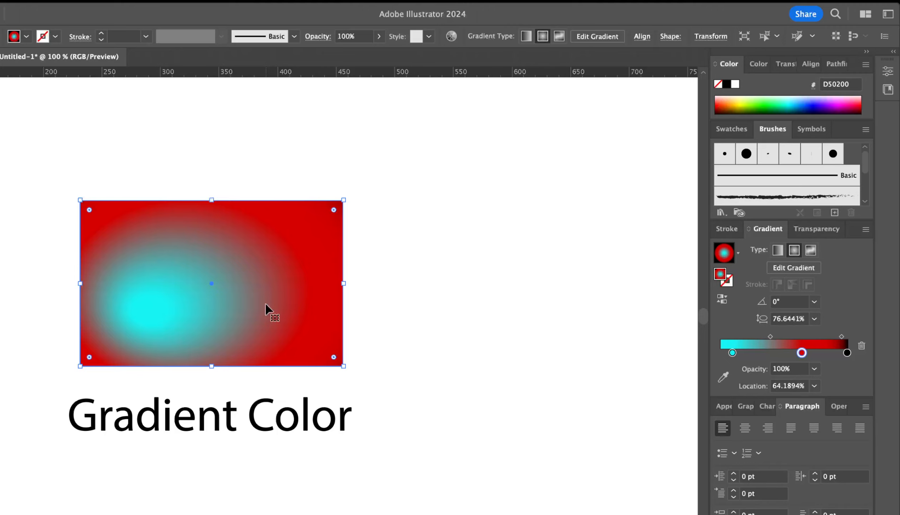
{"action": "key", "text": "g"}
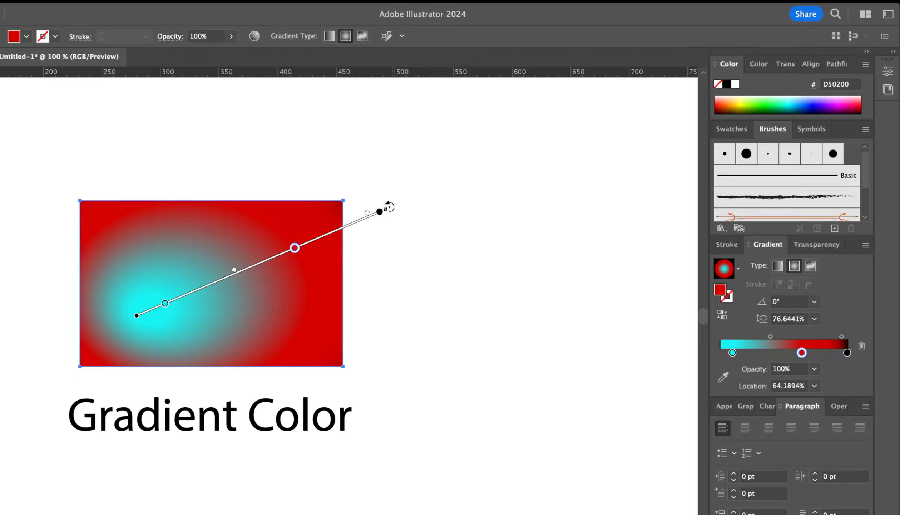
{"action": "mouse_move", "coordinate": [389, 207]}
{"action": "left_mouse_down"}
{"action": "mouse_move", "coordinate": [216, 144]}
{"action": "mouse_move", "coordinate": [129, 153]}
{"action": "mouse_move", "coordinate": [150, 268]}
{"action": "mouse_move", "coordinate": [174, 315]}
{"action": "mouse_move", "coordinate": [238, 361]}
{"action": "mouse_move", "coordinate": [325, 306]}
{"action": "mouse_move", "coordinate": [383, 203]}
{"action": "left_mouse_up"}
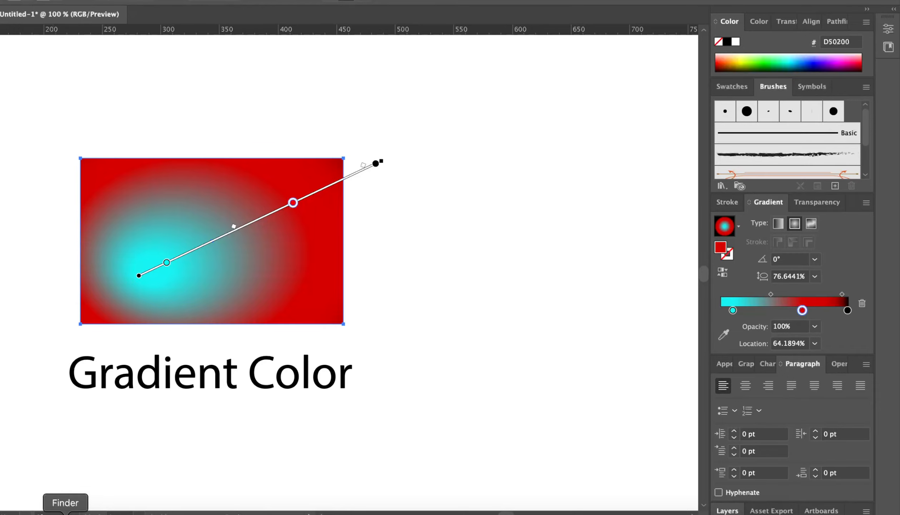
Step: Switch to Finder and copy all the AI files on the external drive listed below Transcend
{"action": "left_click", "coordinate": [65, 513]}
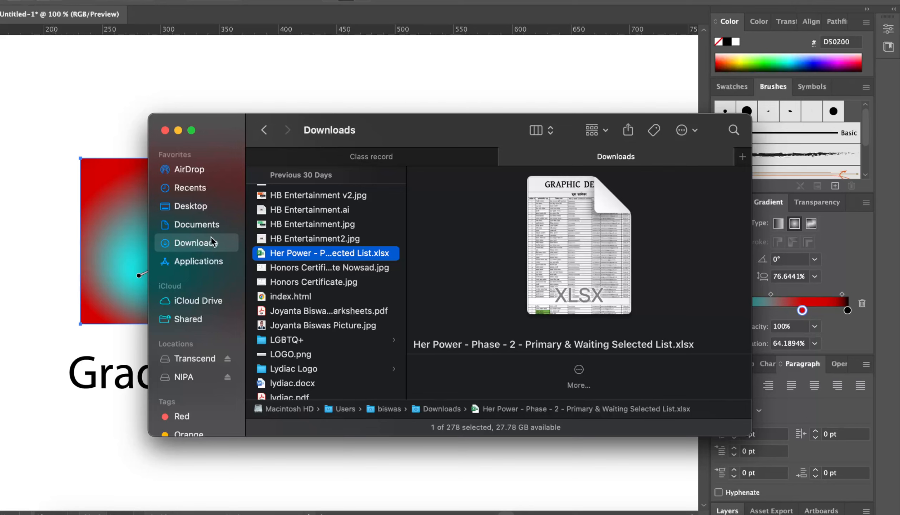
{"action": "left_click", "coordinate": [184, 376]}
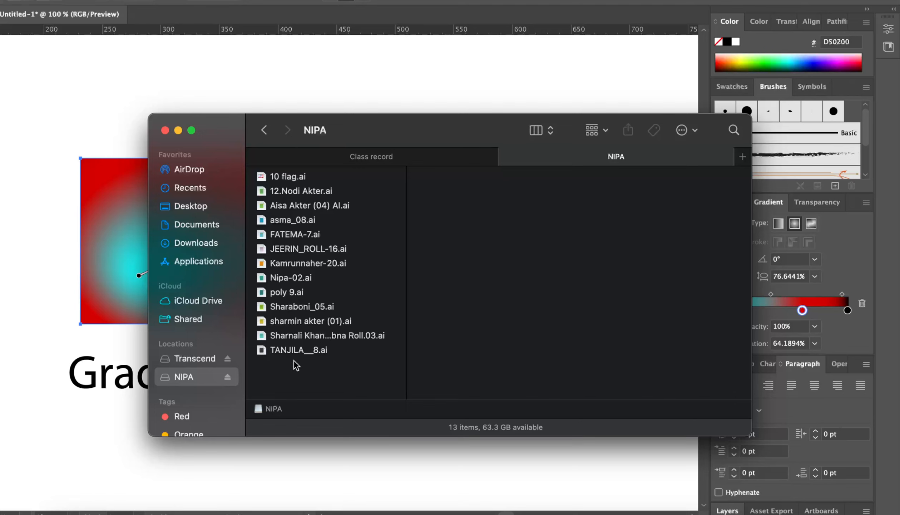
{"action": "left_click_drag", "start_coordinate": [293, 360], "coordinate": [313, 223]}
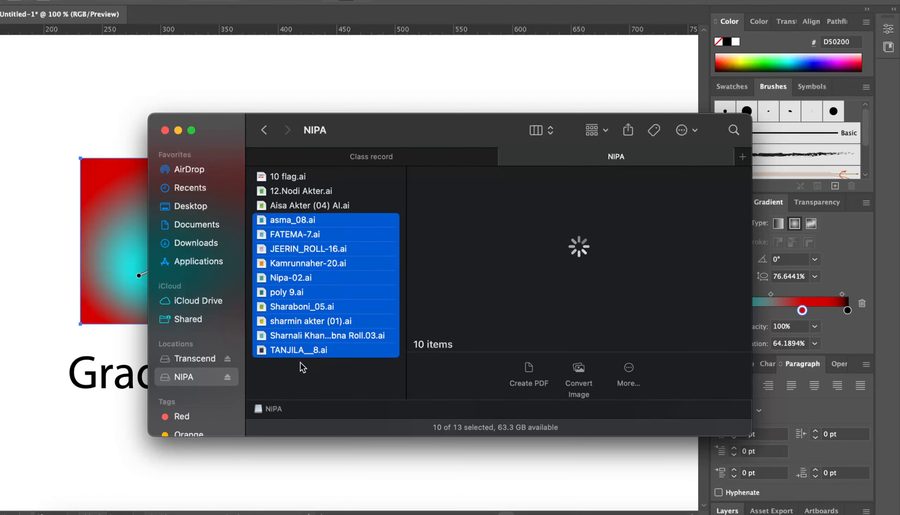
{"action": "left_click_drag", "start_coordinate": [300, 361], "coordinate": [332, 174]}
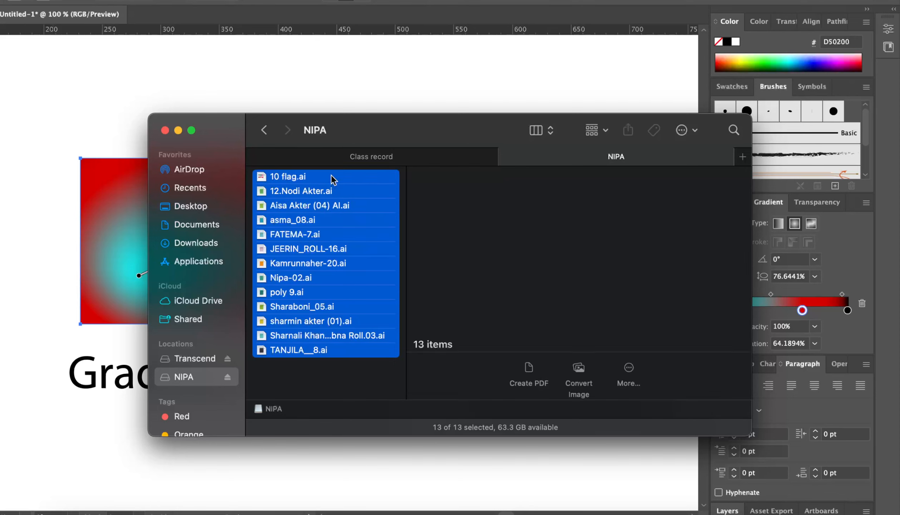
{"action": "left_click", "coordinate": [197, 362]}
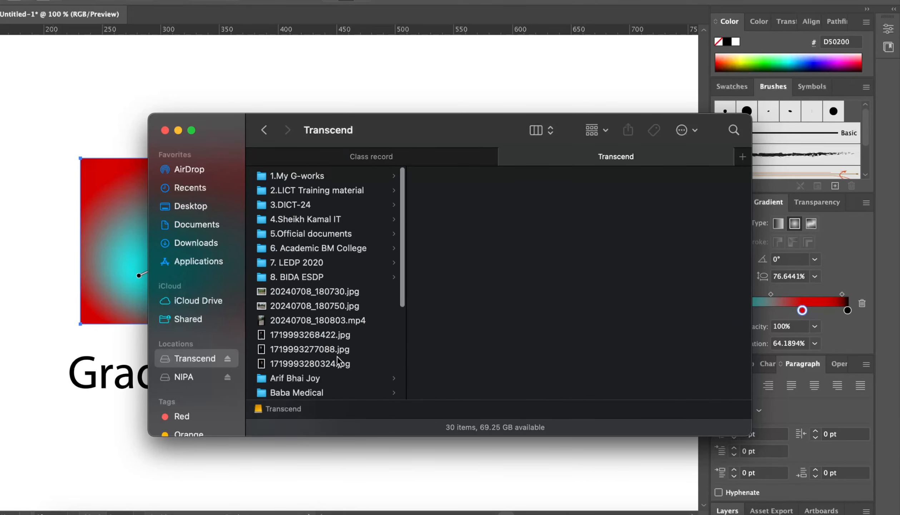
{"action": "scroll", "coordinate": [336, 356], "scroll_direction": "down", "scroll_amount": 5}
{"action": "scroll", "coordinate": [337, 355], "scroll_direction": "up", "scroll_amount": 5}
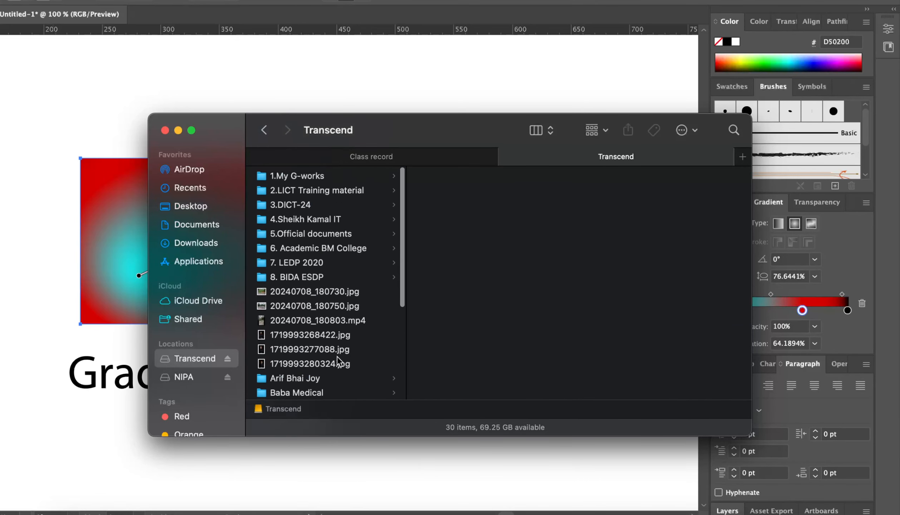
Step: Create a folder named "GD 1 Assign 8" in Downloads and paste the copied AI files into it
{"action": "left_click", "coordinate": [195, 243]}
{"action": "key", "text": "super+shift+n"}
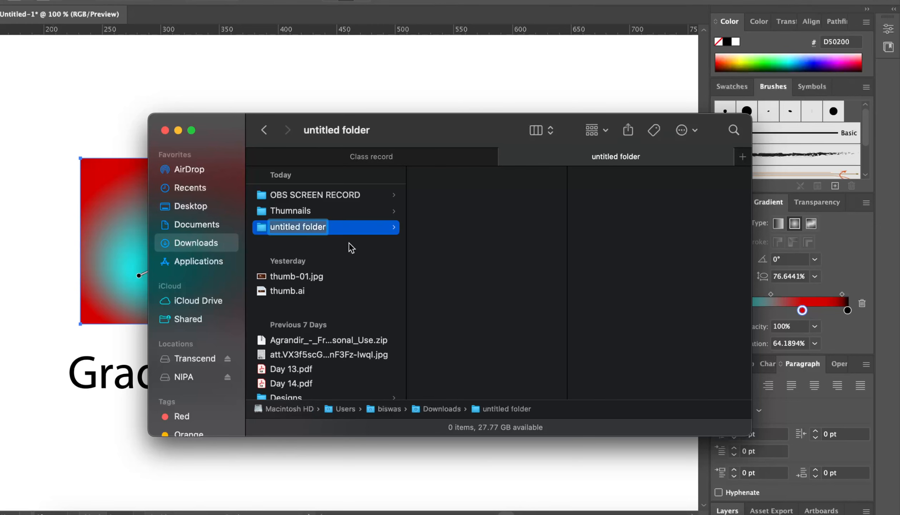
{"action": "type", "text": "G"}
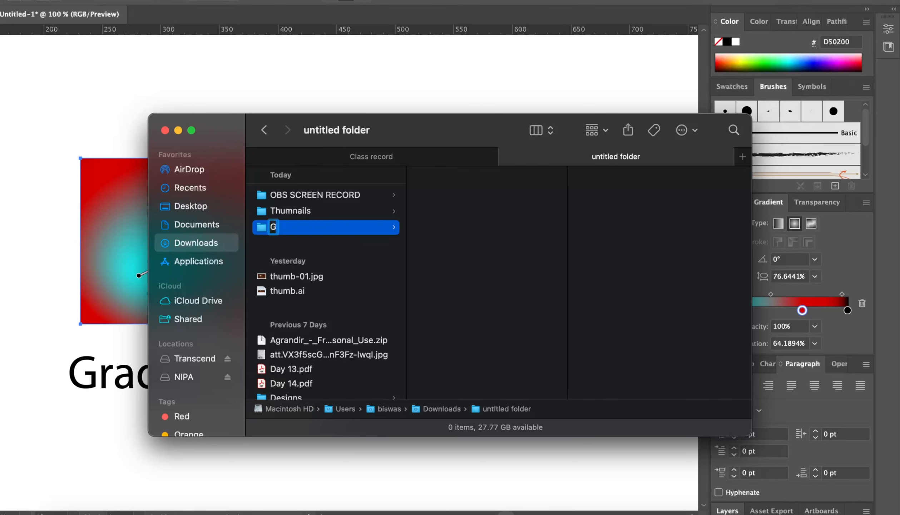
{"action": "type", "text": "D 1 Assign 8"}
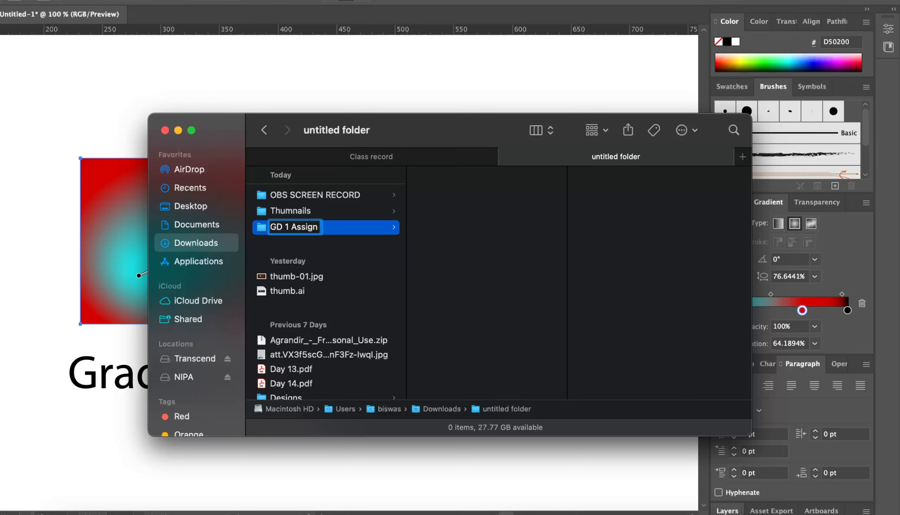
{"action": "key", "text": "Return"}
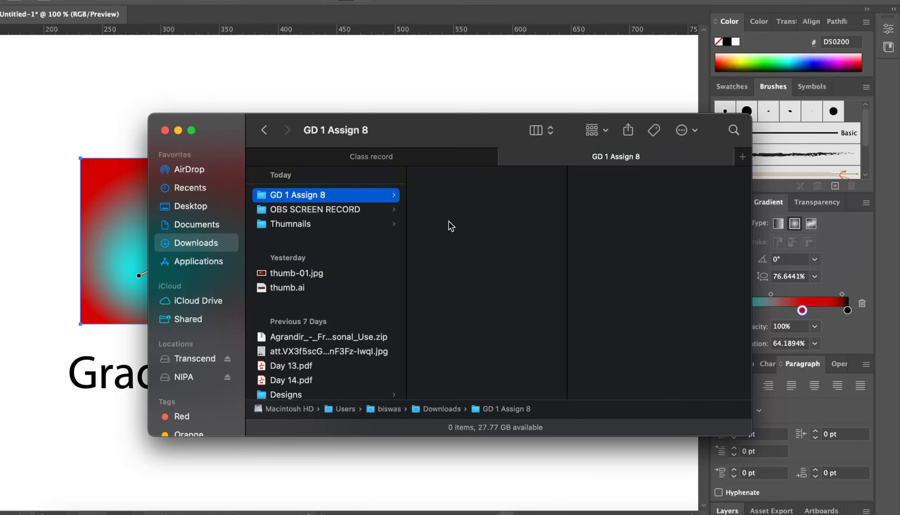
{"action": "key", "text": "super+v"}
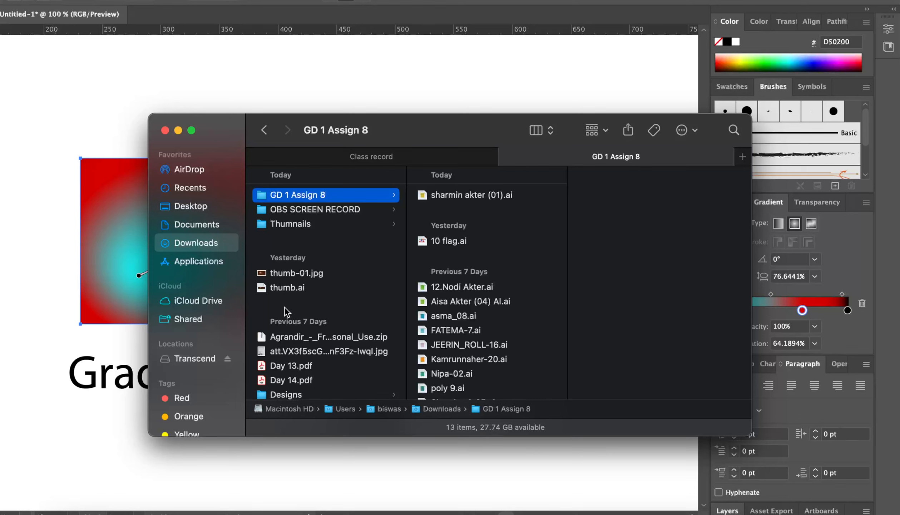
Step: Eject the Transcend drive and close the Finder window
{"action": "left_click", "coordinate": [227, 359]}
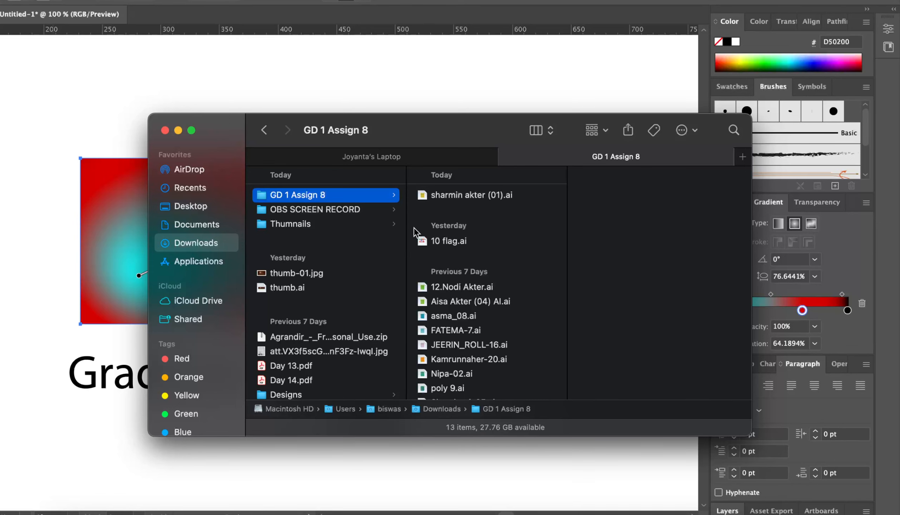
{"action": "left_click", "coordinate": [164, 131]}
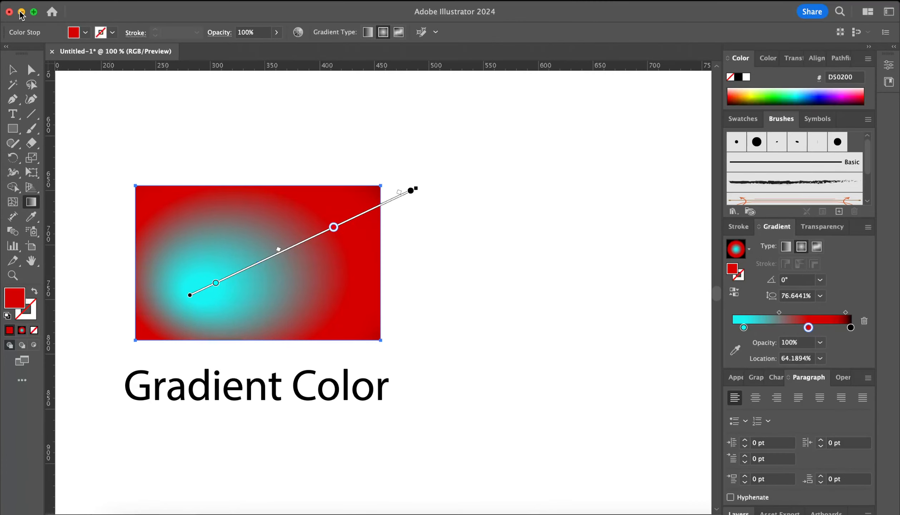
Step: Close the Illustrator document without saving its changes and switch to OBS
{"action": "left_click", "coordinate": [9, 12]}
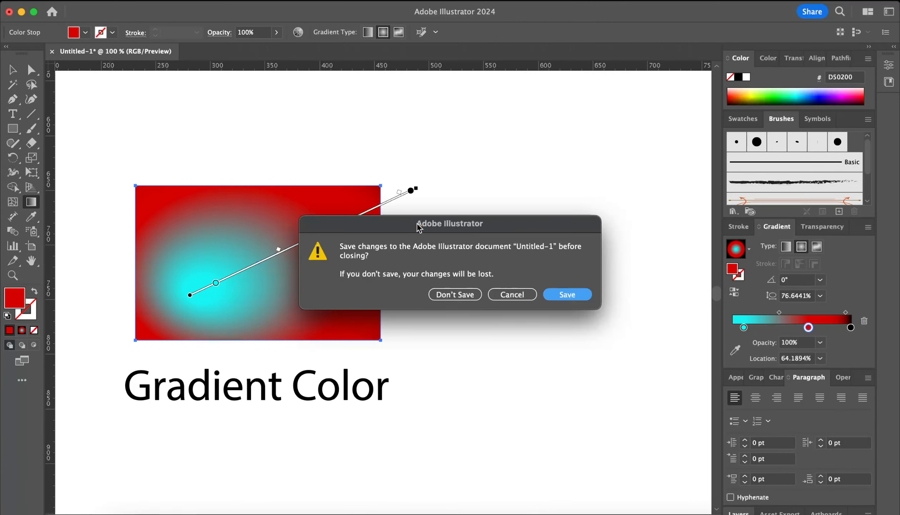
{"action": "left_click", "coordinate": [475, 296]}
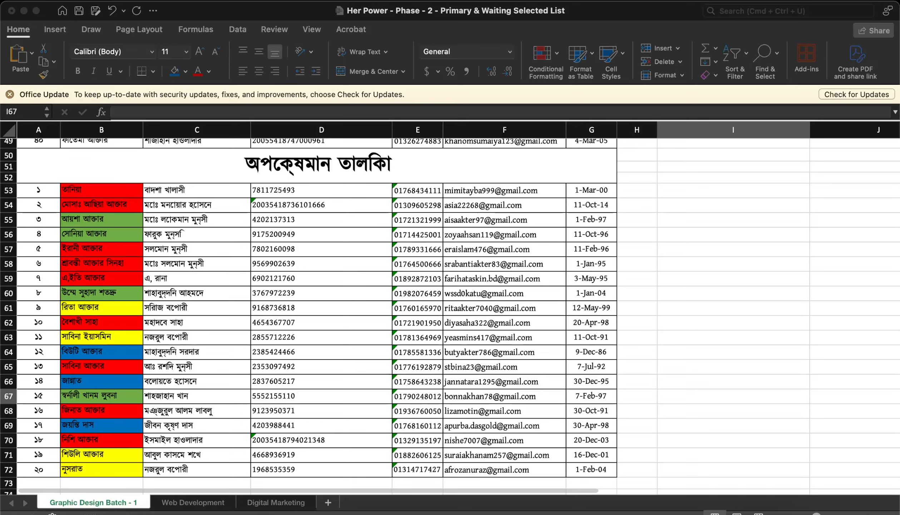
{"action": "left_click", "coordinate": [704, 513]}
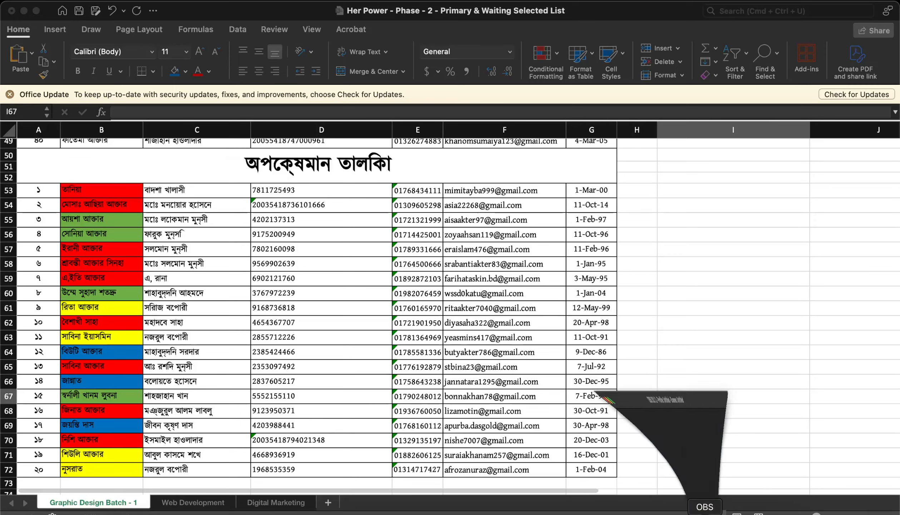